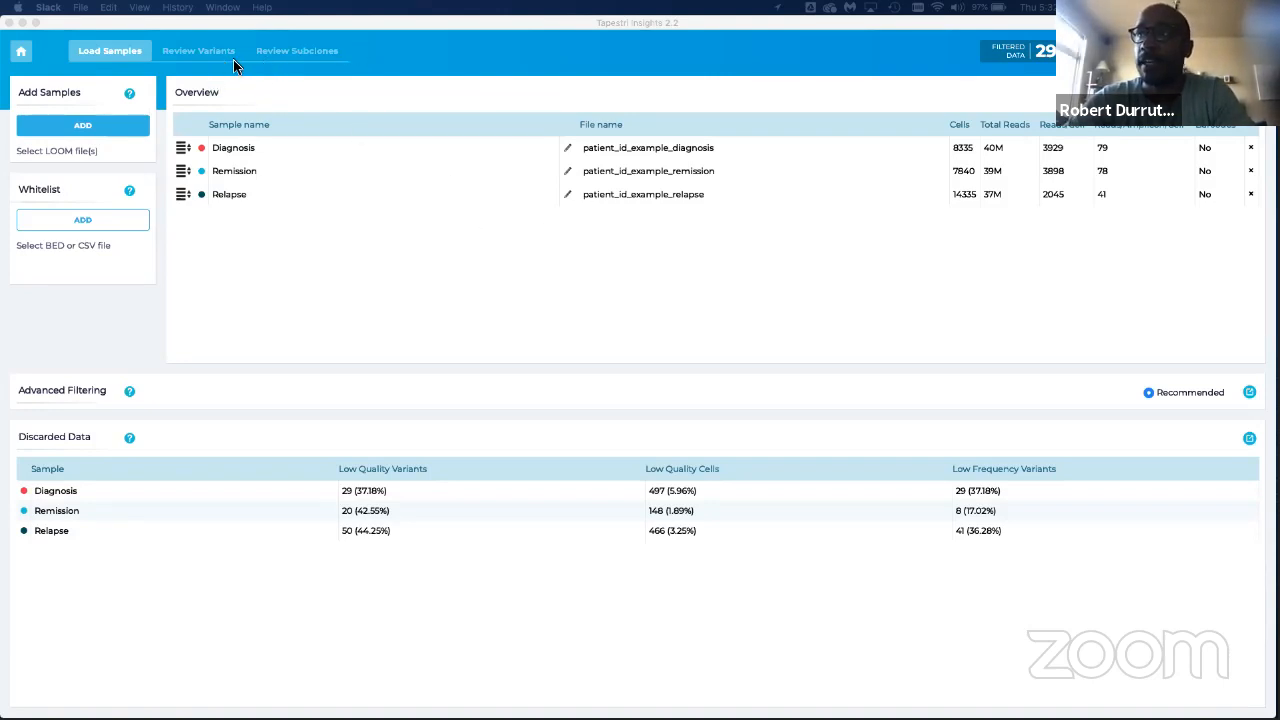
# Step: Open the variant review for the loaded samples and expand the Variants table to fill the window
pyautogui.click(209, 50)
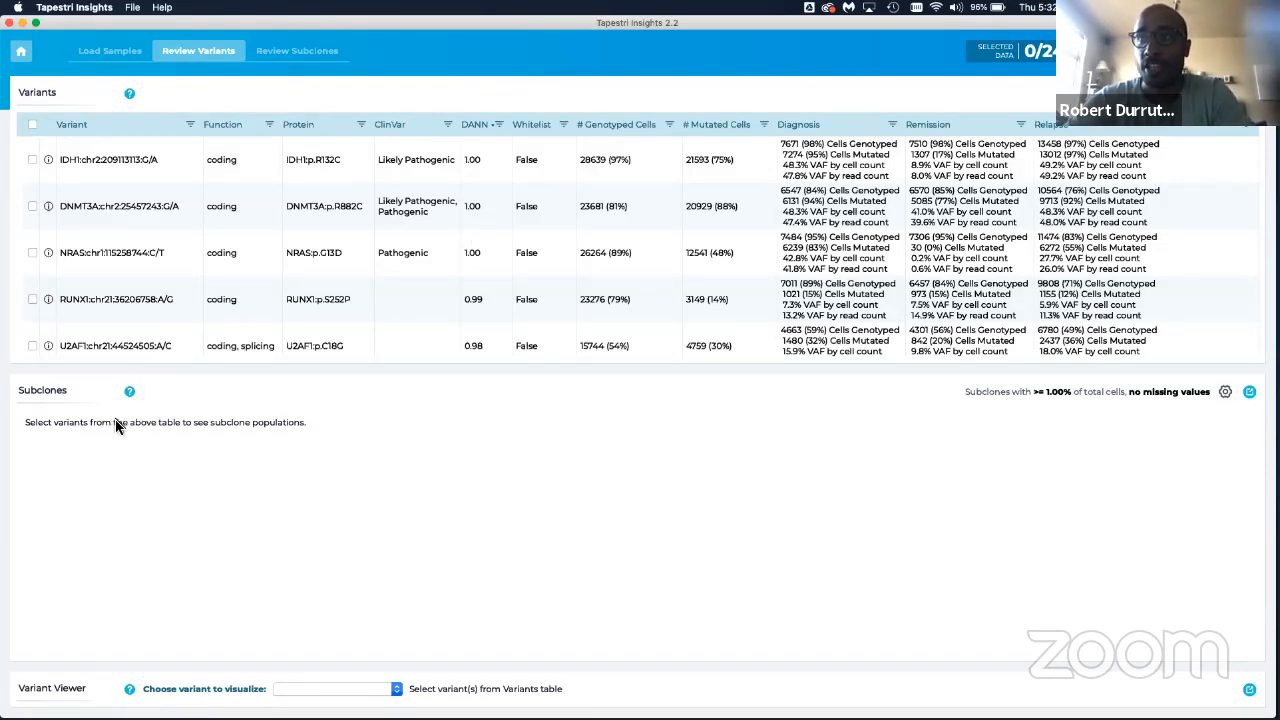
pyautogui.click(107, 51)
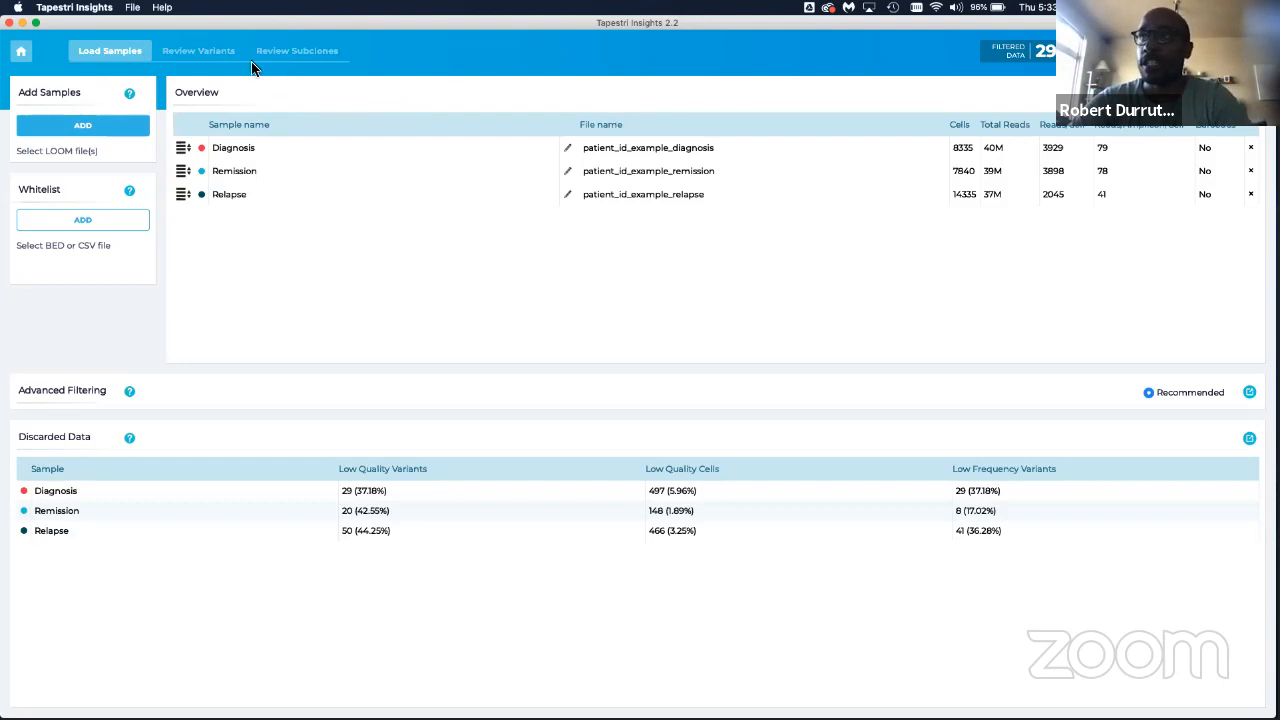
pyautogui.click(197, 51)
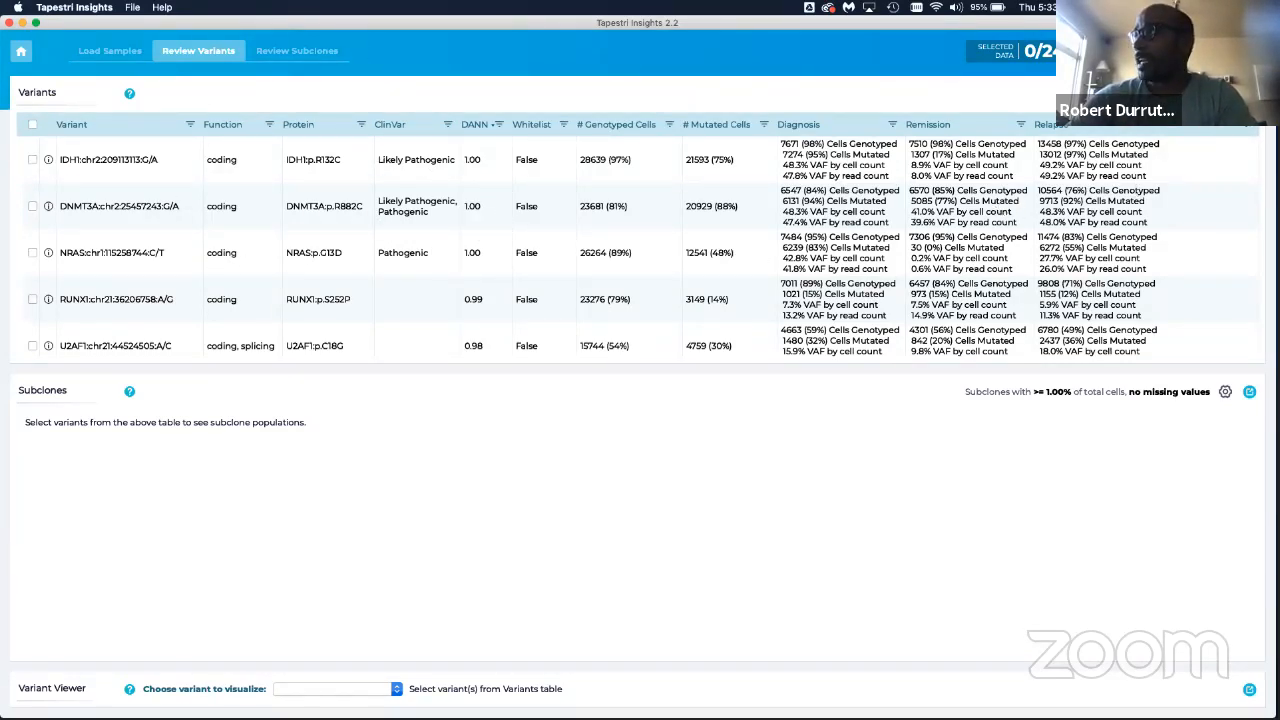
pyautogui.click(1249, 93)
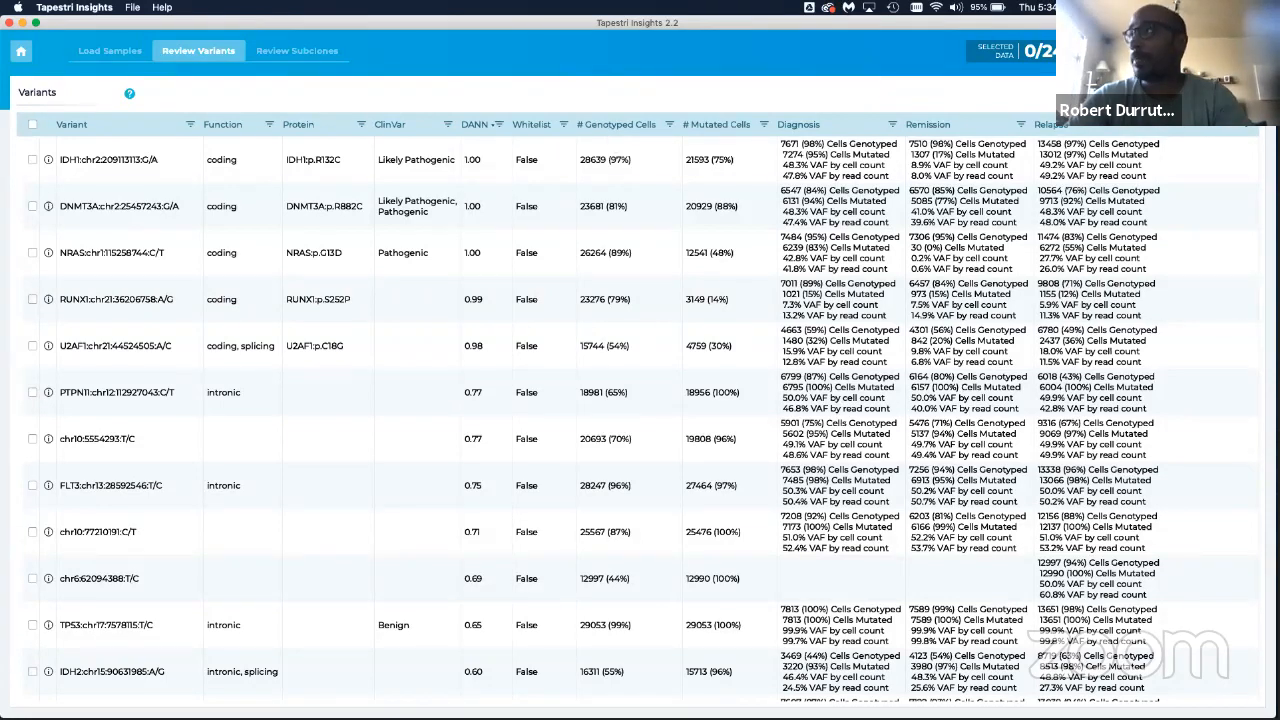
# Step: View the variant table's show/hide column options and the annotations of the IDH1:chr2:209113113:G/A variant
pyautogui.click(1240, 93)
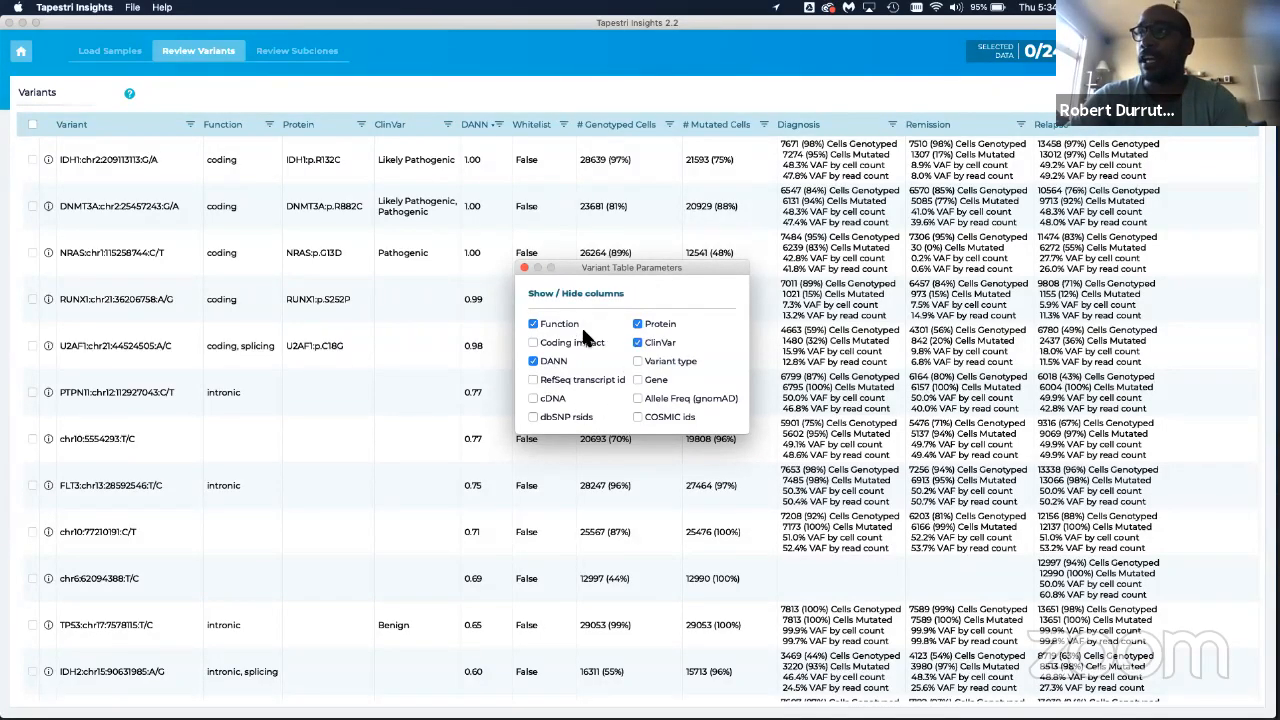
pyautogui.click(524, 270)
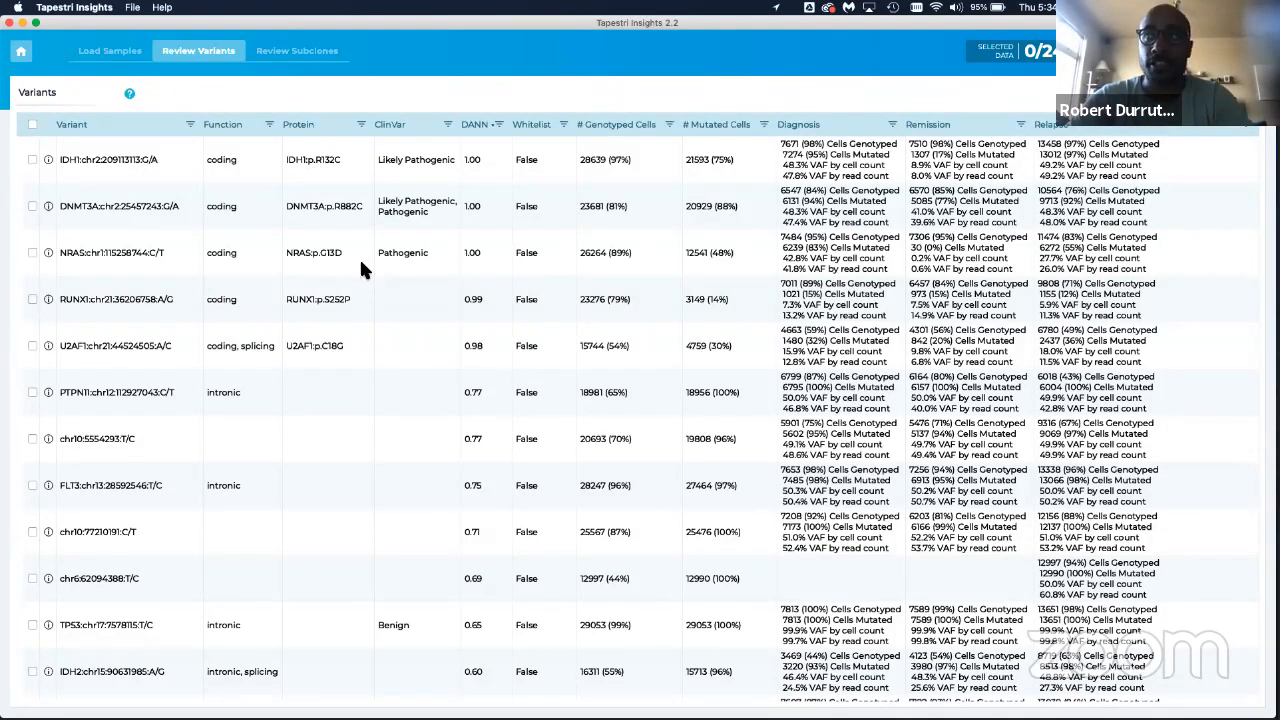
pyautogui.click(49, 160)
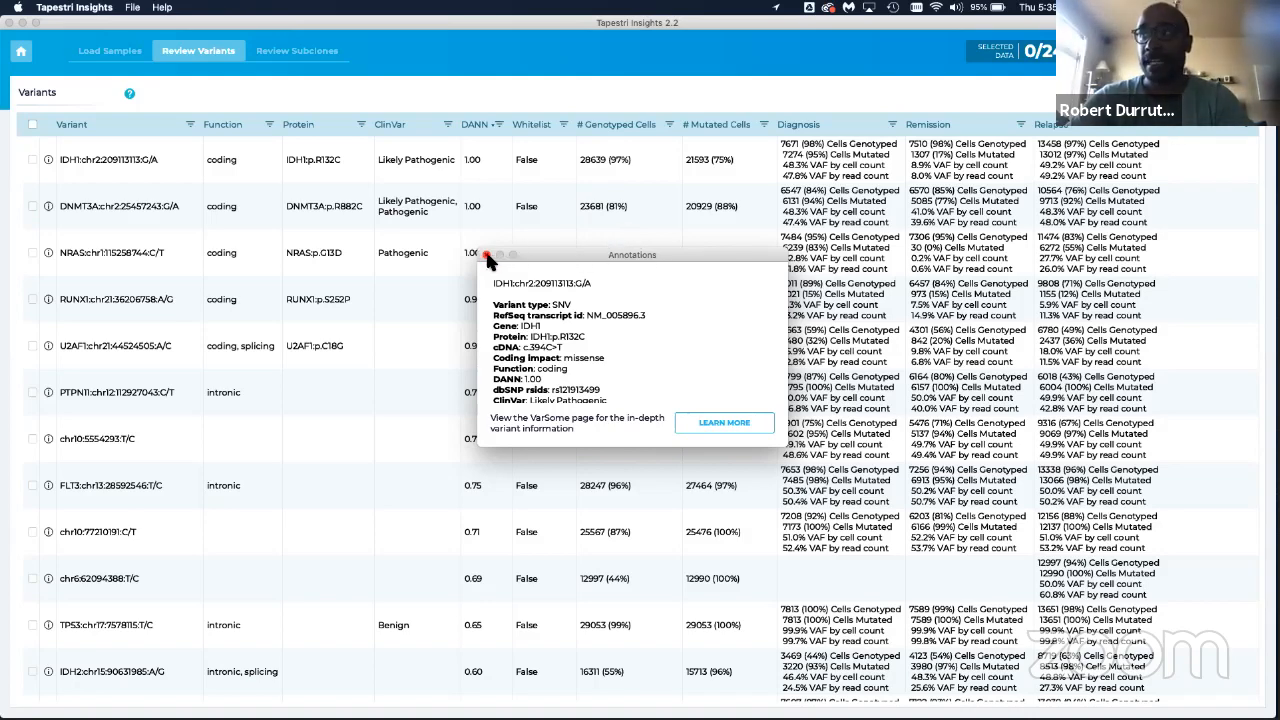
pyautogui.click(486, 256)
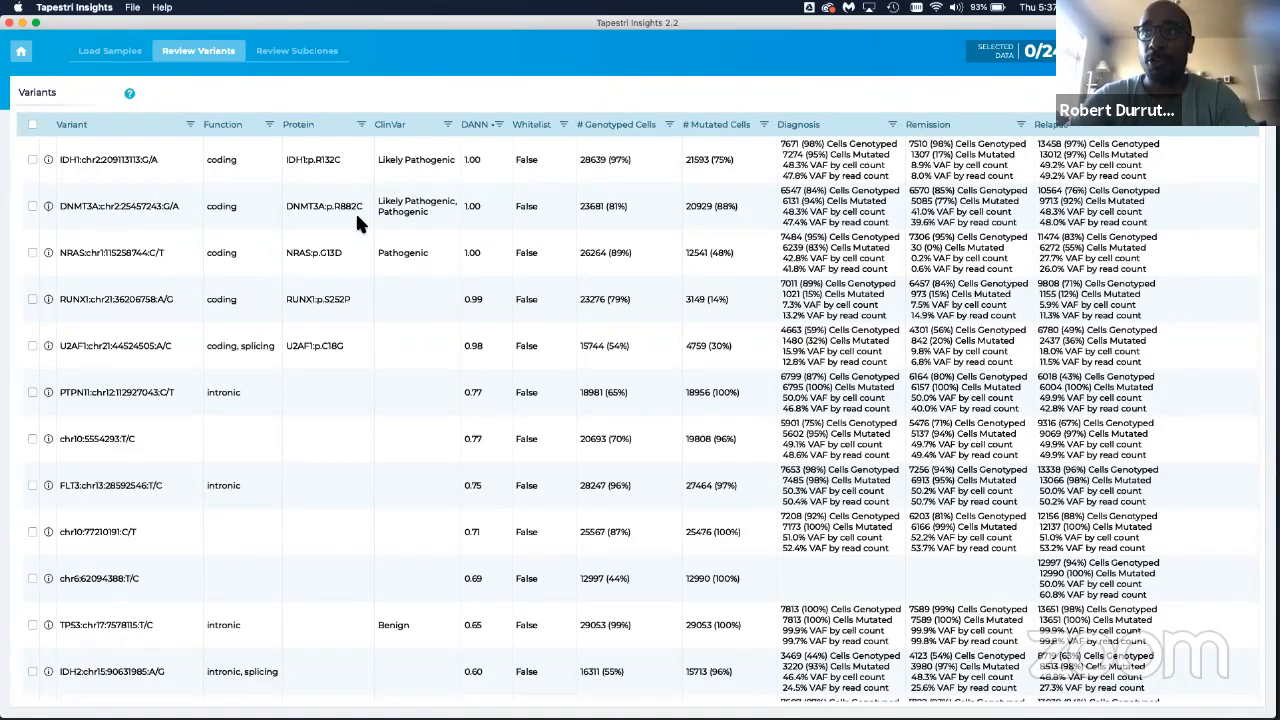
# Step: Sort the Variants table by ClinVar in descending order and look through the sorted list
pyautogui.click(447, 126)
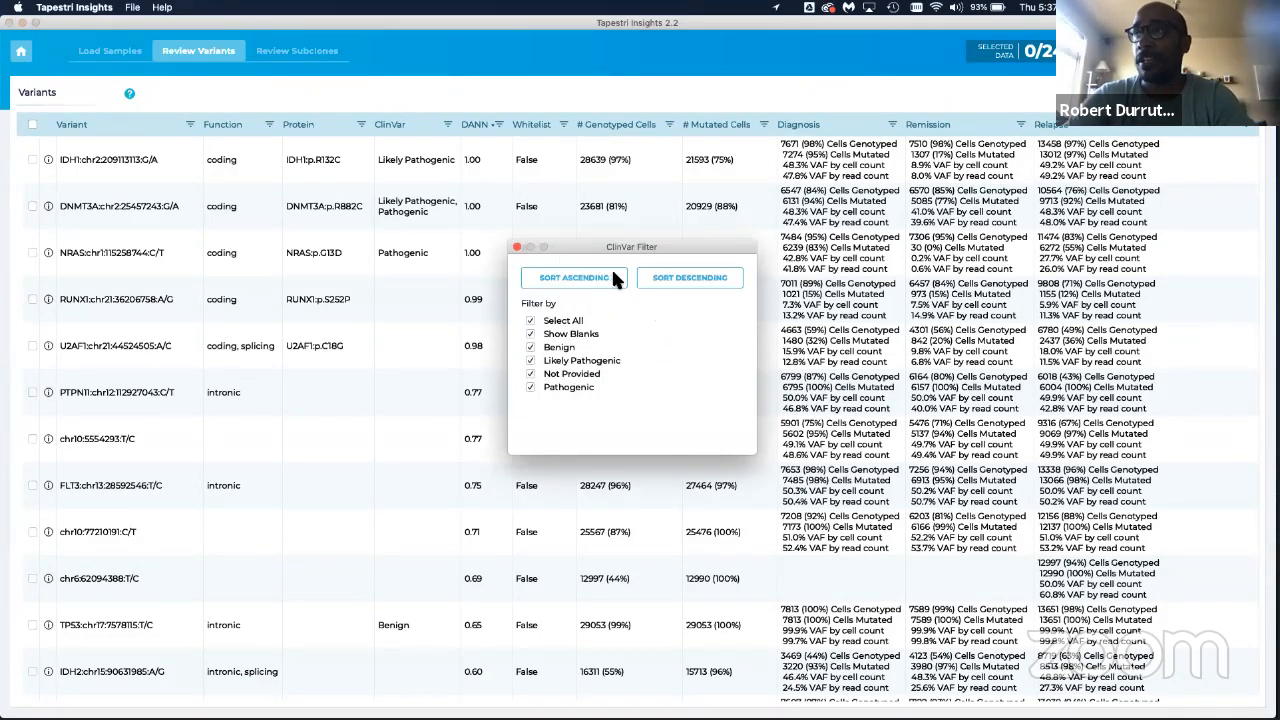
pyautogui.click(686, 279)
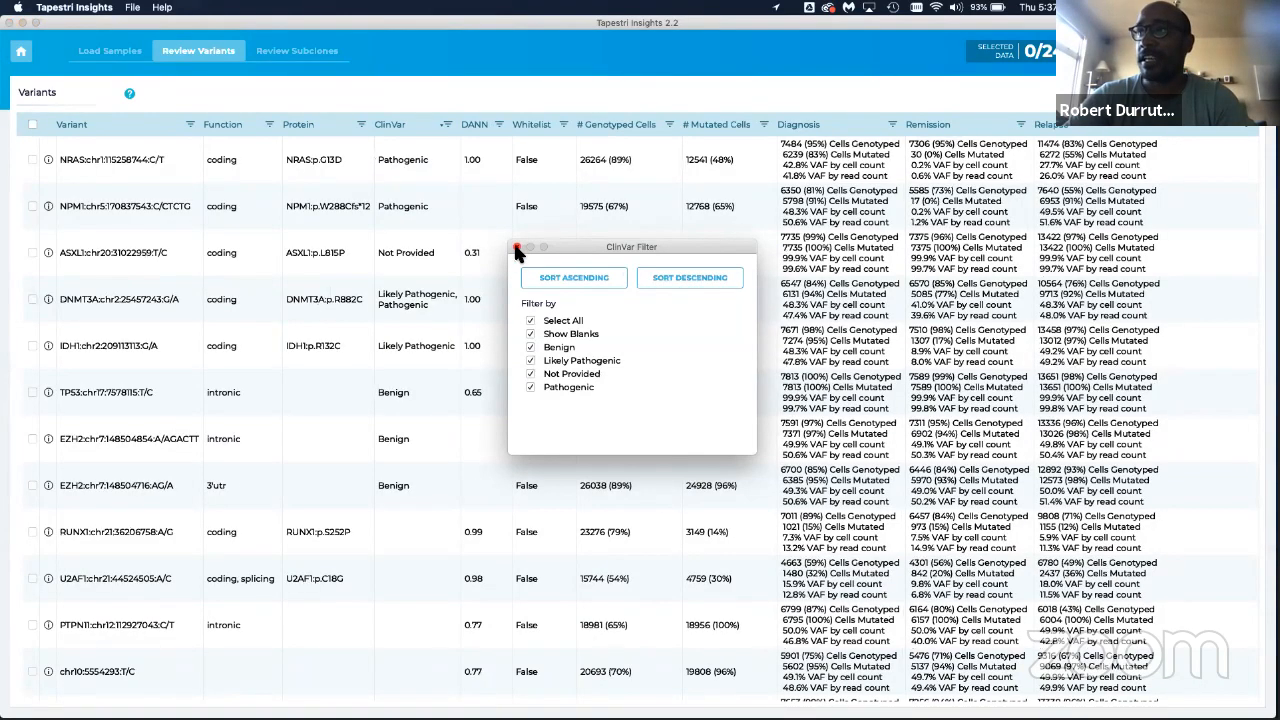
pyautogui.click(516, 247)
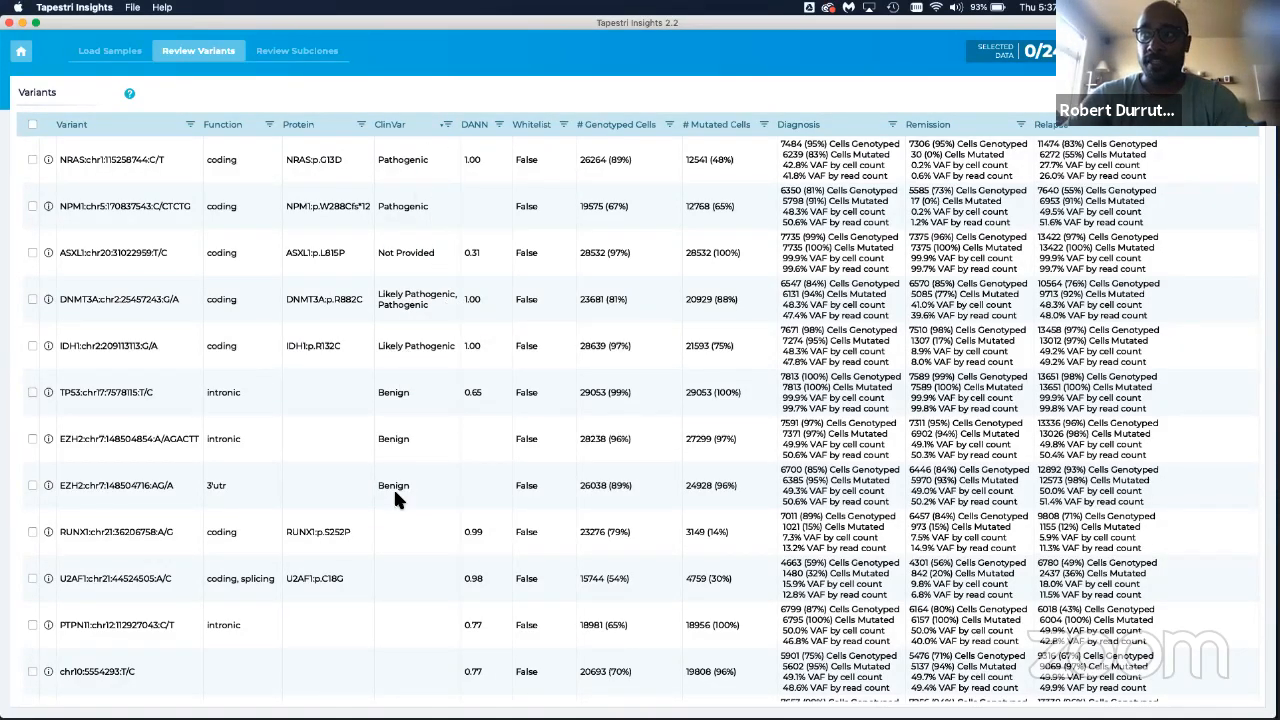
pyautogui.scroll(-1, 418, 458)
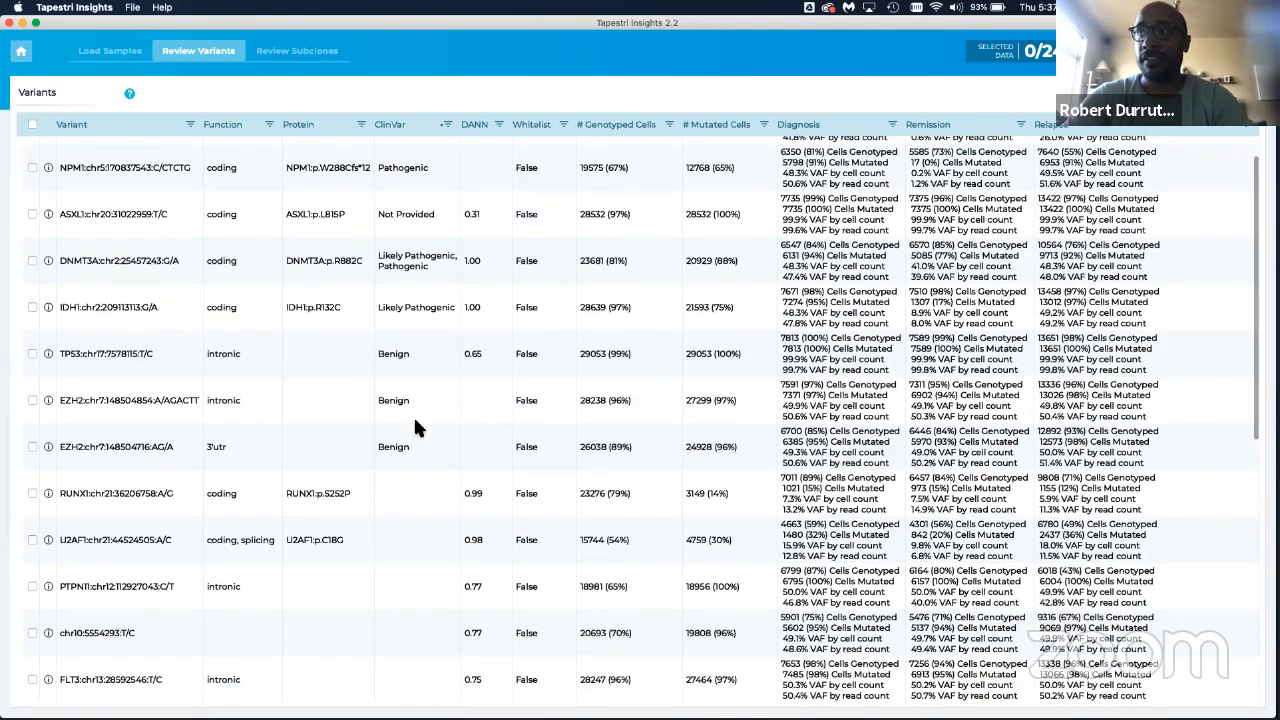
pyautogui.scroll(-9, 417, 428)
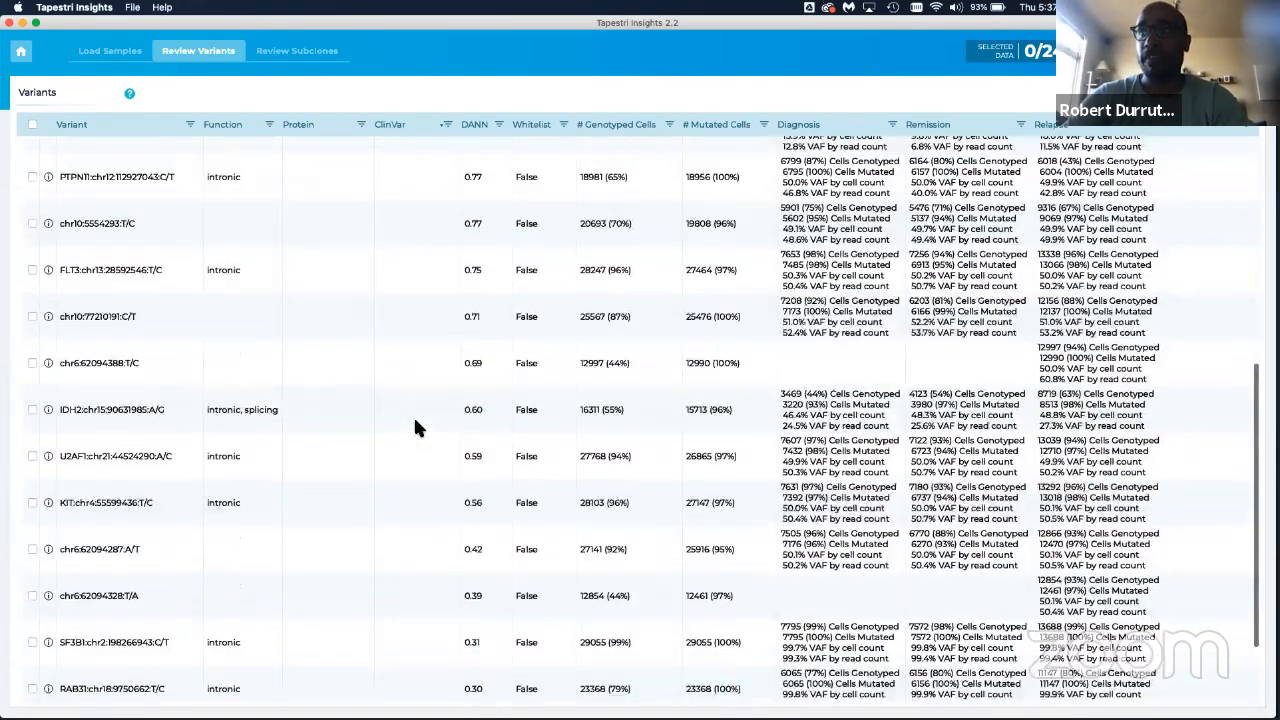
pyautogui.scroll(10, 437, 541)
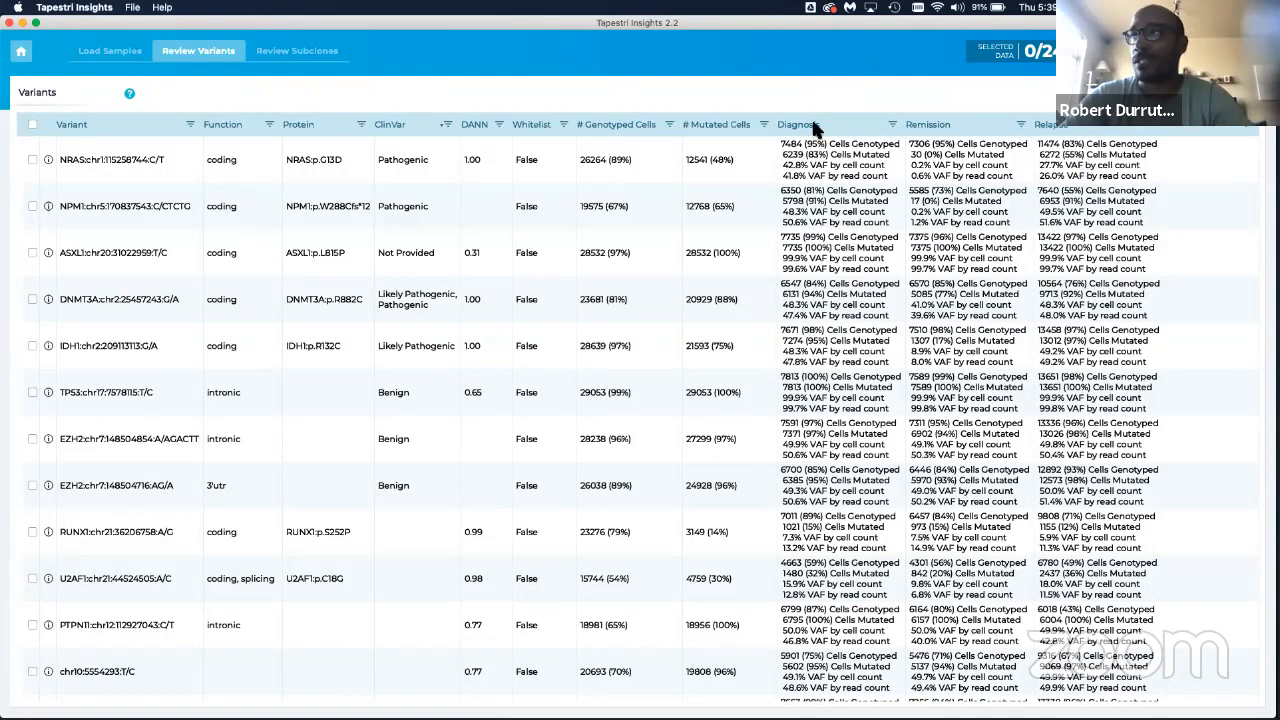
# Step: Select the coding variants NRAS:chr1:115258744:C/T, NPM1:chr5:170837543:C/CTCTG, DNMT3A:chr2:25457243:G/A and IDH1:chr2:209113113:G/A
pyautogui.click(32, 159)
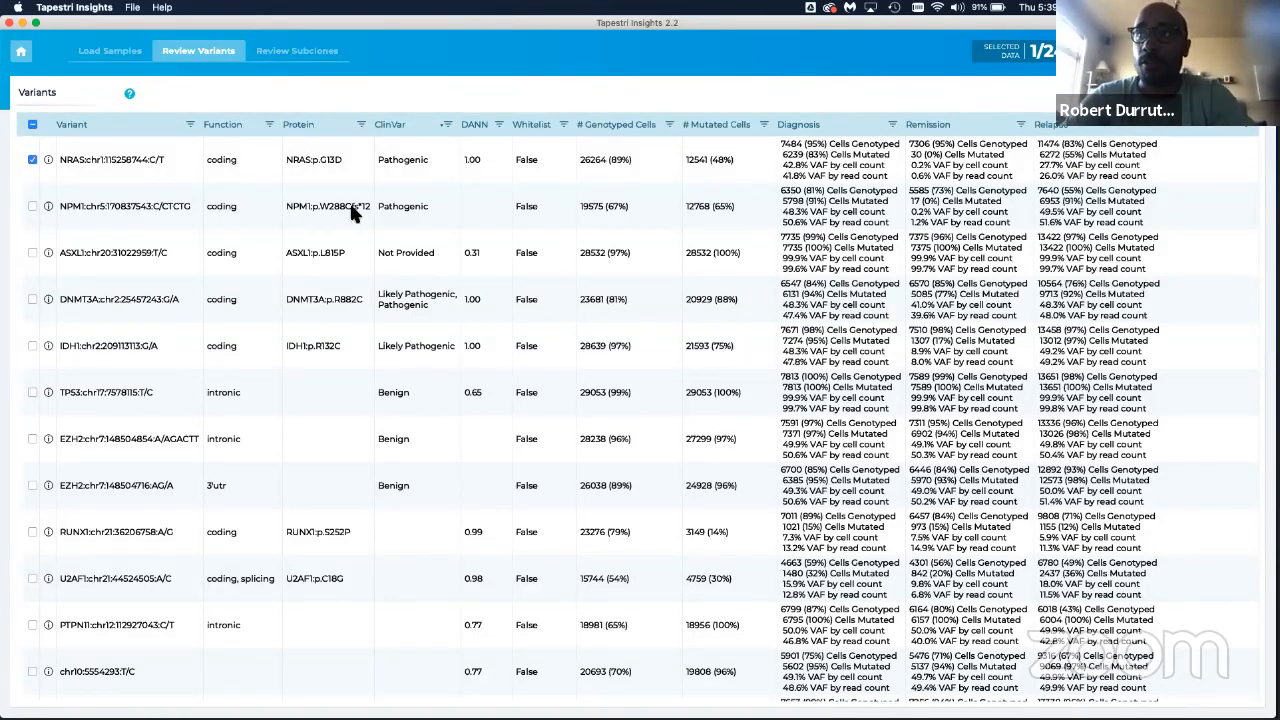
pyautogui.click(32, 206)
pyautogui.click(32, 206)
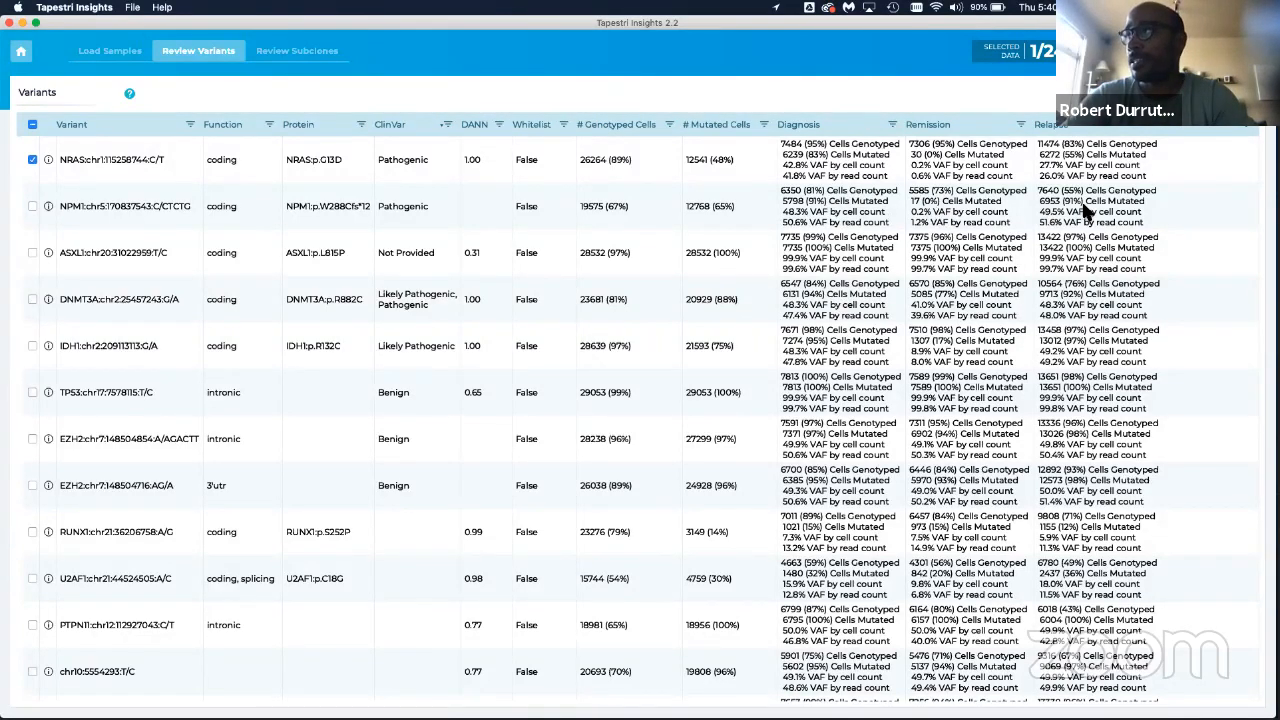
pyautogui.click(32, 206)
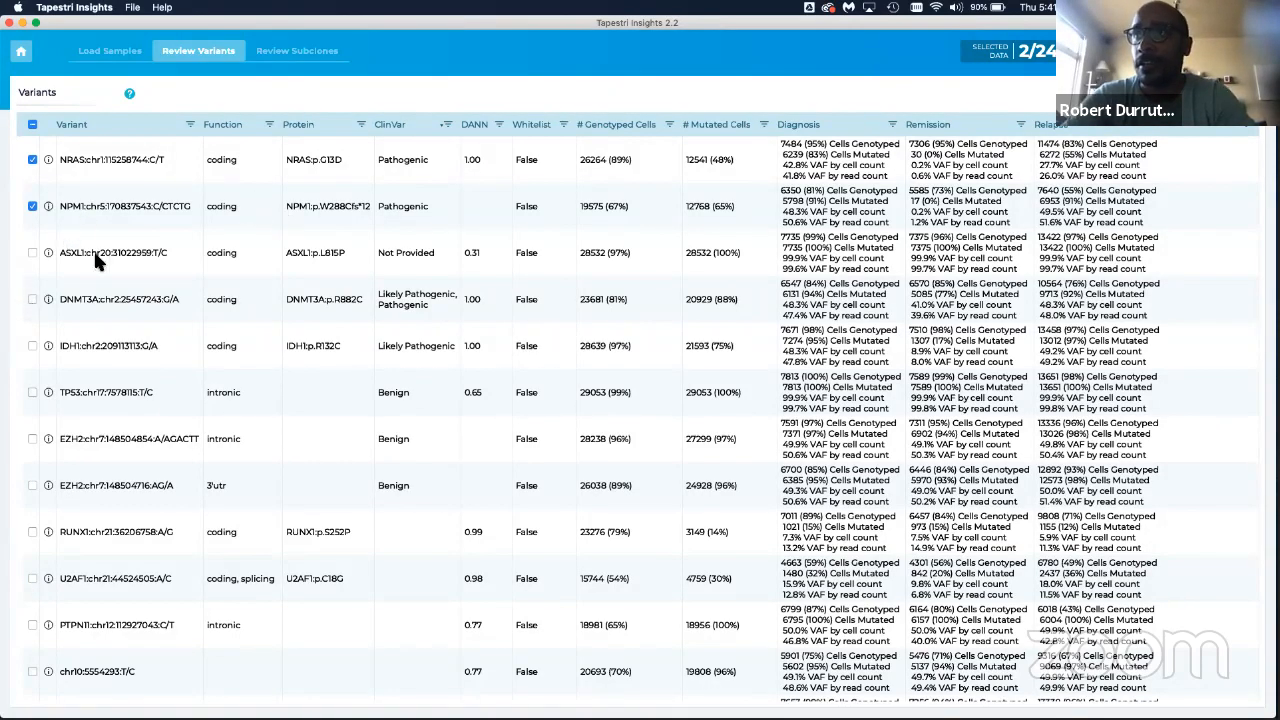
pyautogui.scroll(-1, 140, 284)
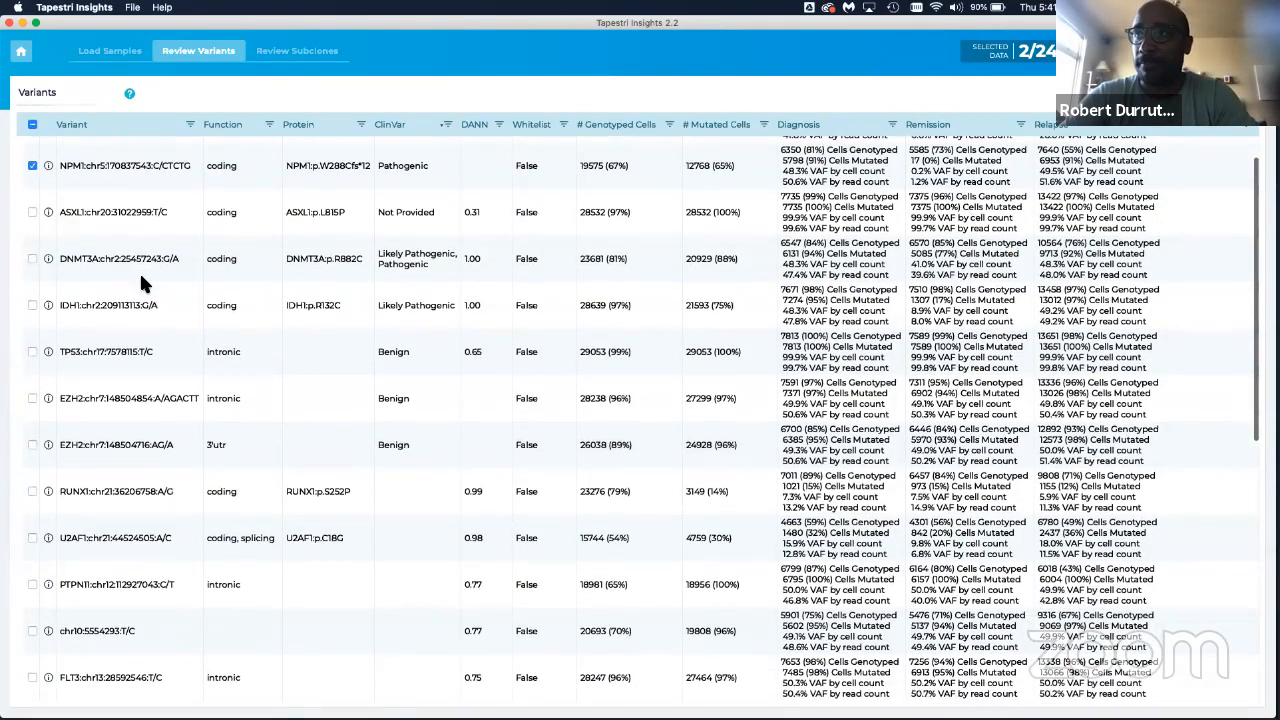
pyautogui.scroll(1, 160, 305)
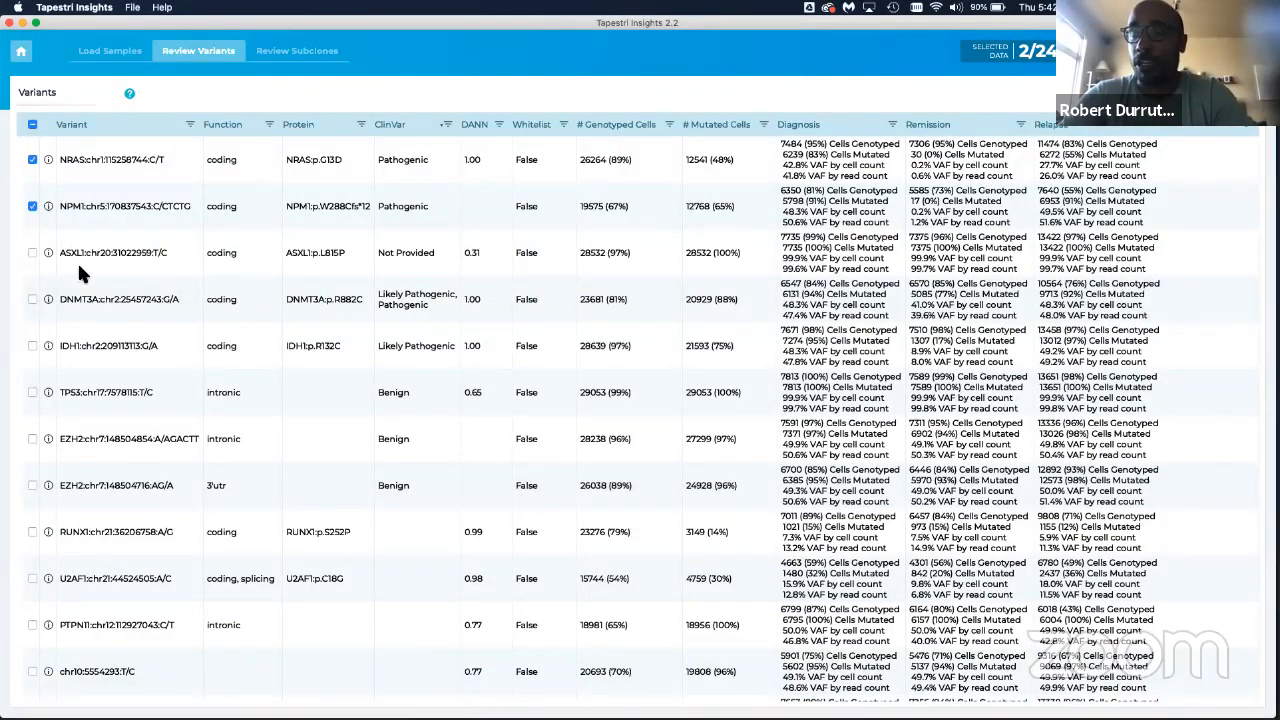
pyautogui.click(32, 300)
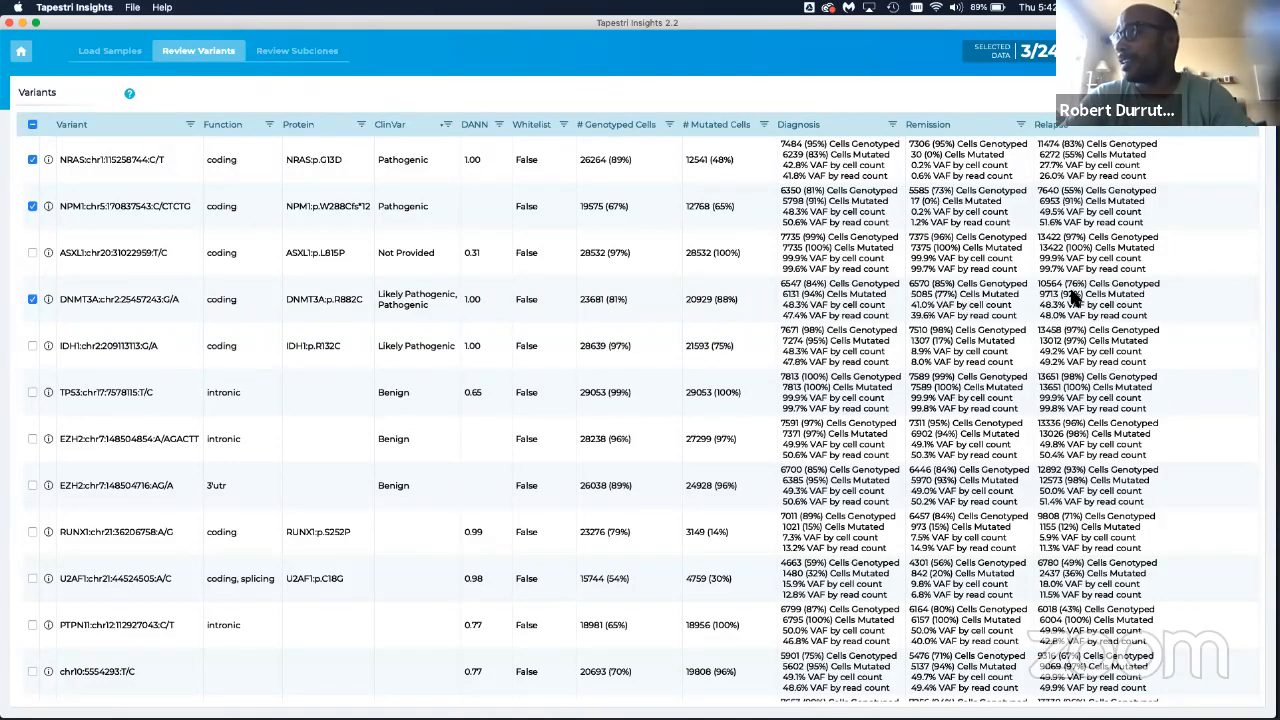
pyautogui.click(31, 344)
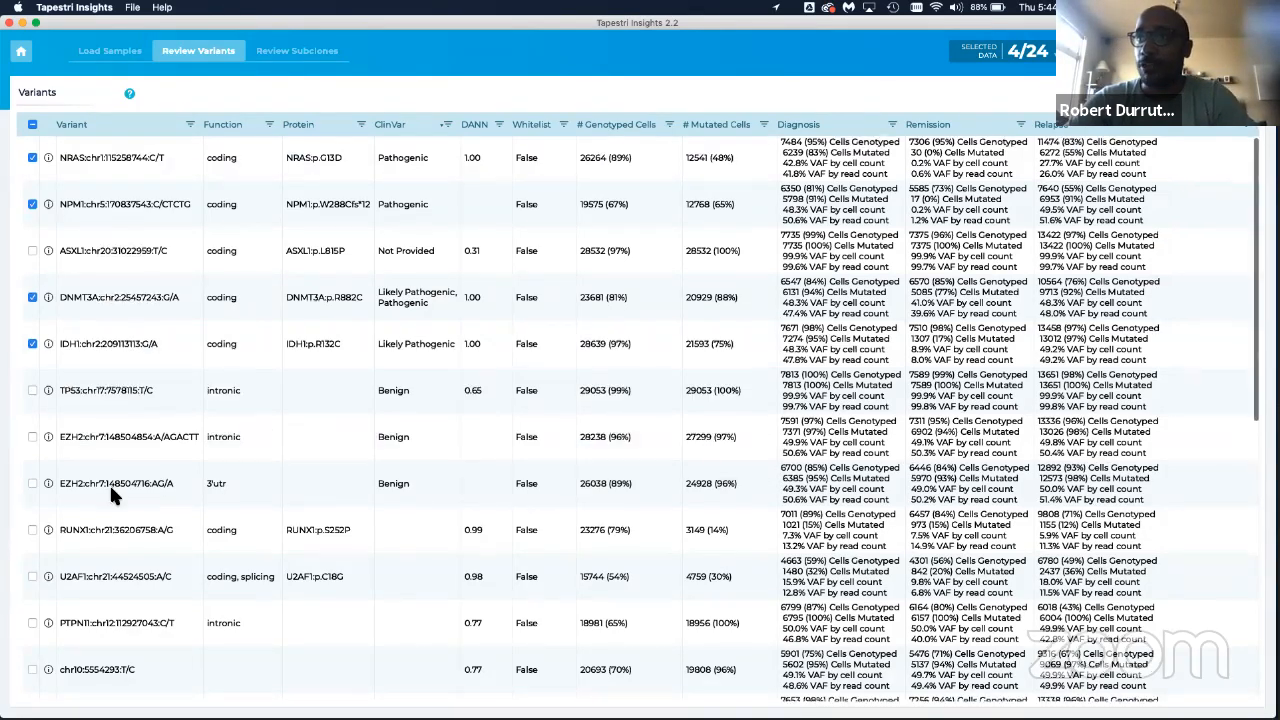
# Step: Examine the unselected variants' function, protein change, ClinVar and DANN values for further candidates
pyautogui.scroll(-2, 109, 483)
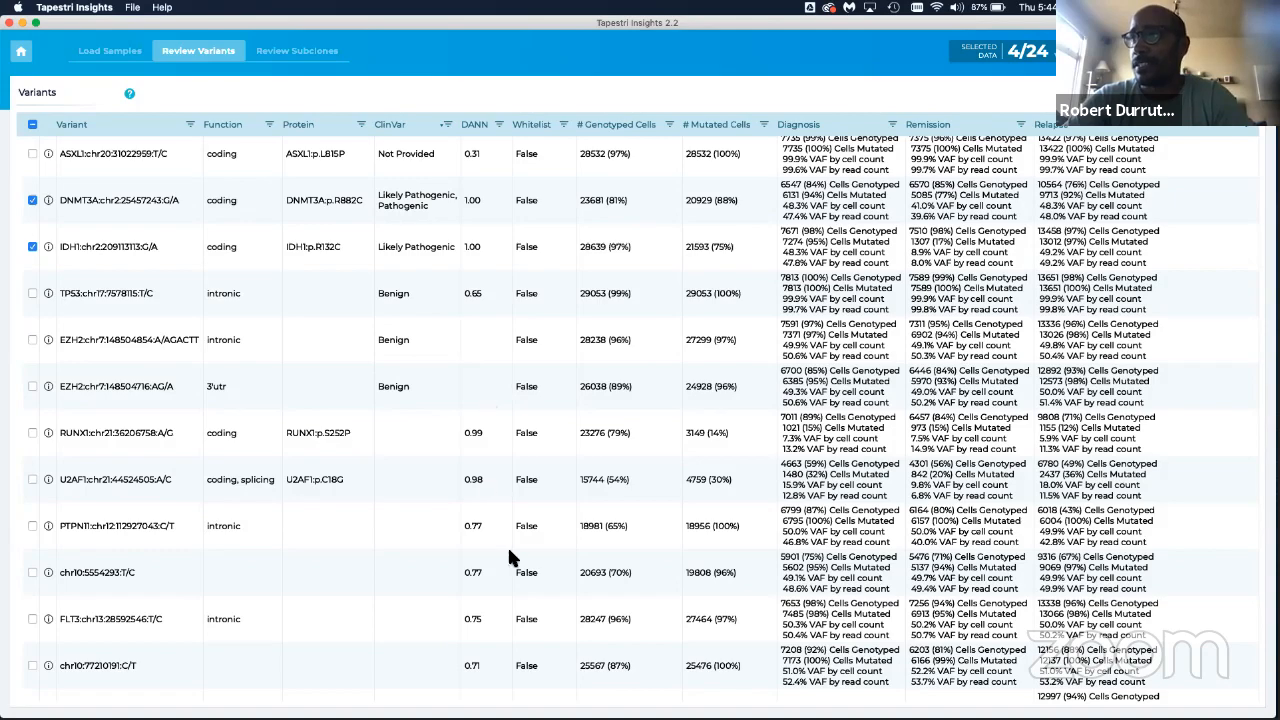
pyautogui.scroll(-1, 480, 309)
pyautogui.scroll(3, 414, 320)
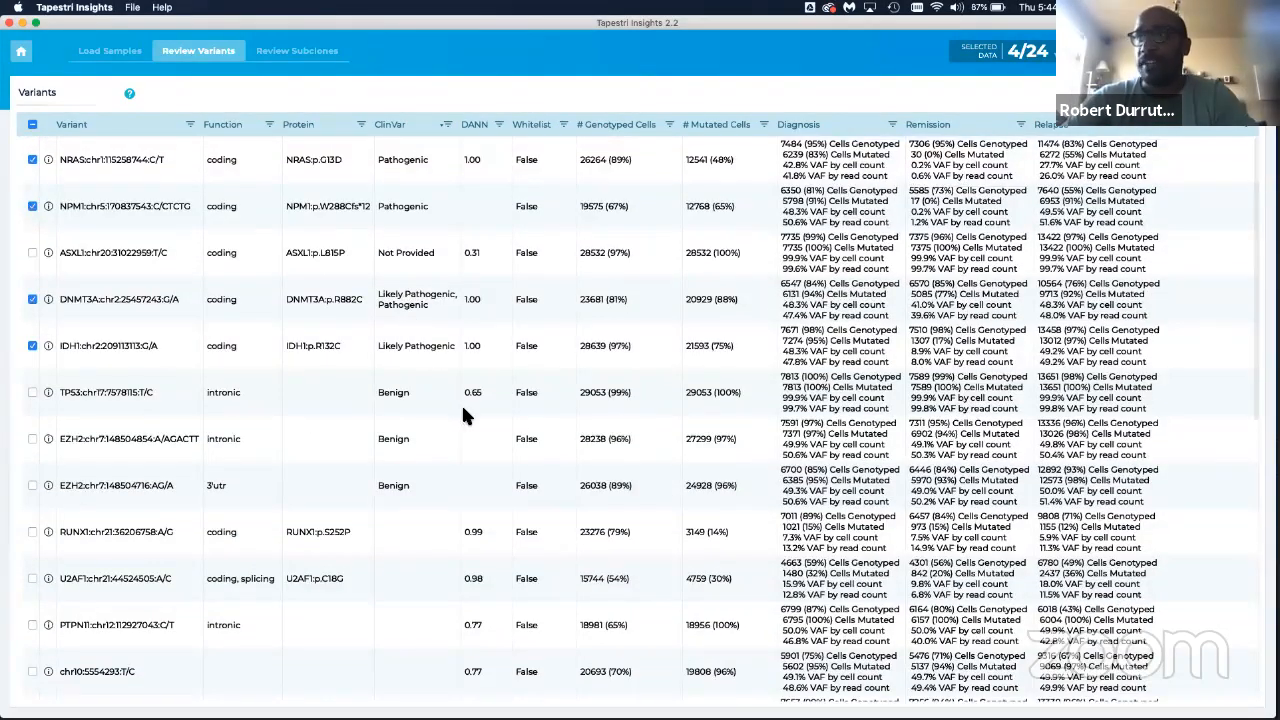
pyautogui.scroll(-3, 405, 463)
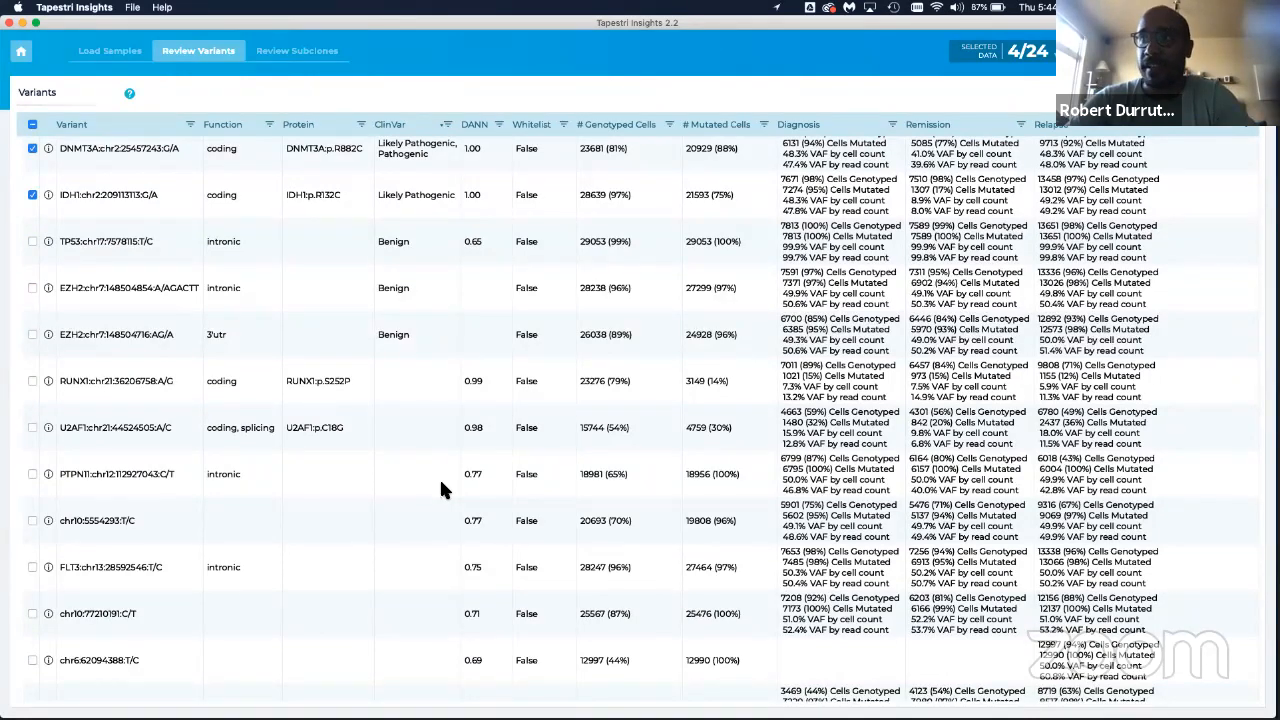
pyautogui.scroll(-2, 441, 367)
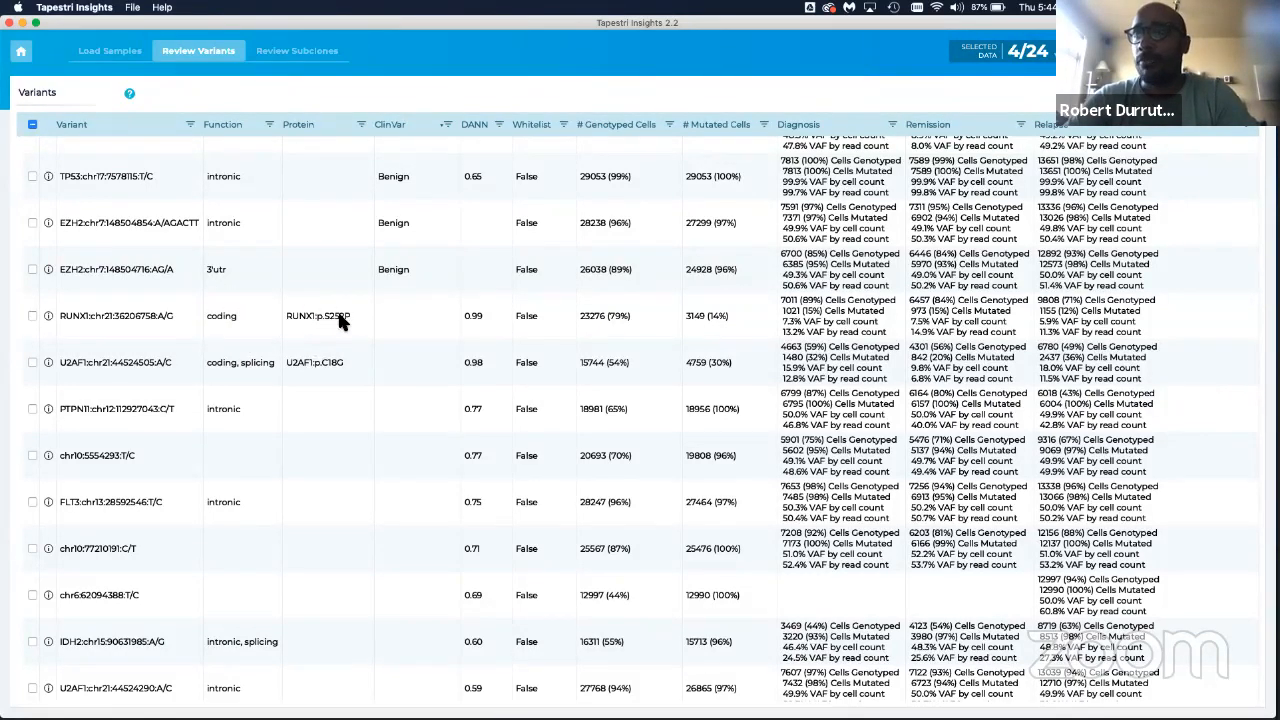
pyautogui.scroll(2, 367, 317)
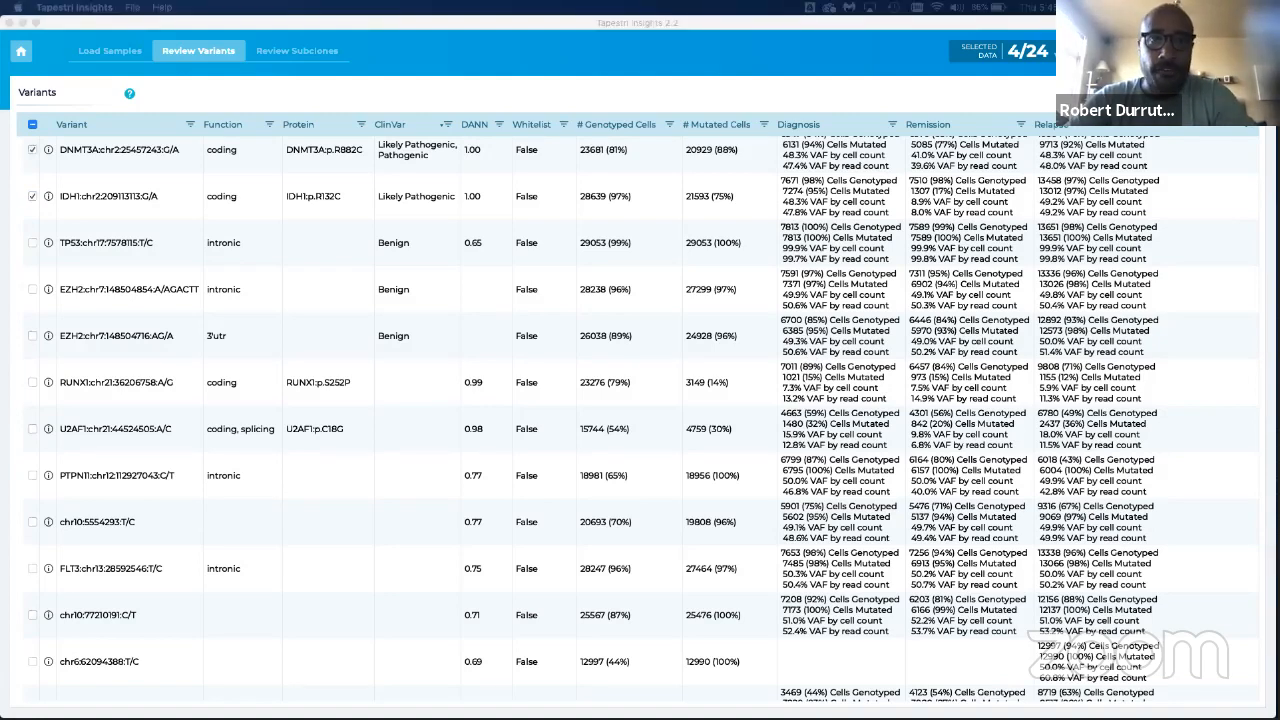
# Step: Switch to Chrome, consult the Mission Bio article on VAF by read count versus VAF by cell count, and minimize the browser
pyautogui.moveTo(0, 35); pyautogui.dragTo(537, 89)
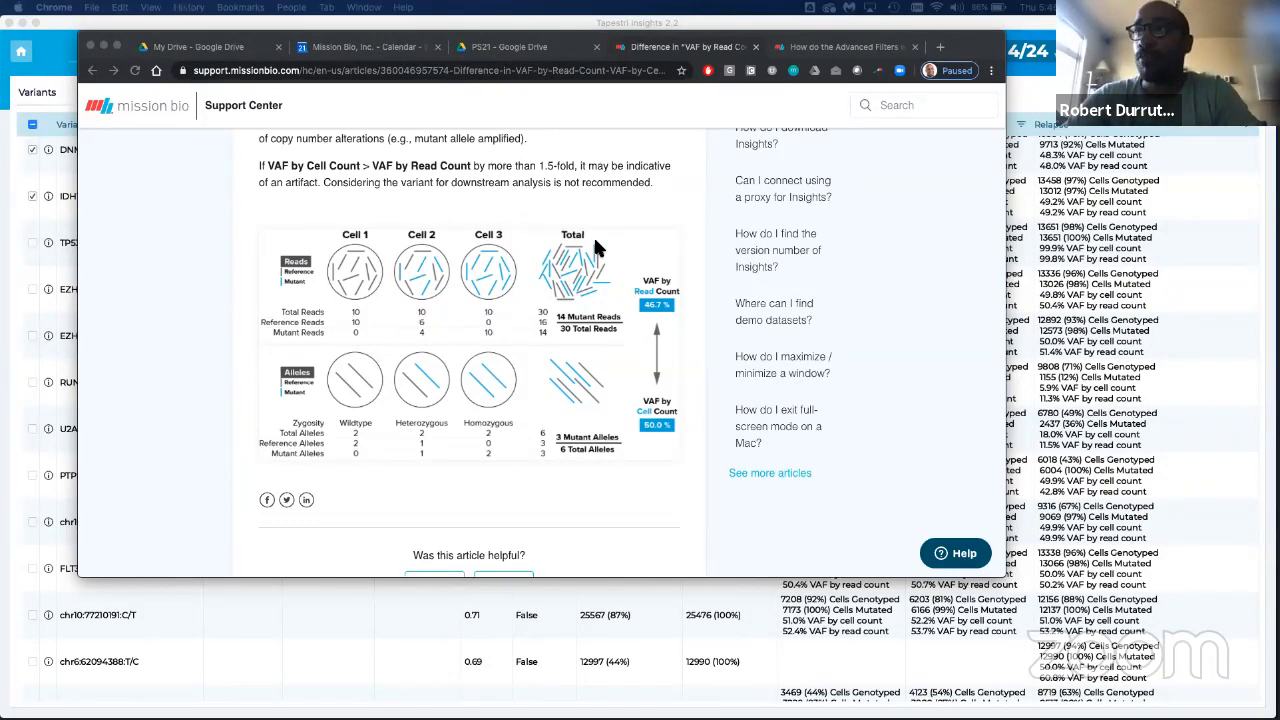
pyautogui.scroll(1, 588, 290)
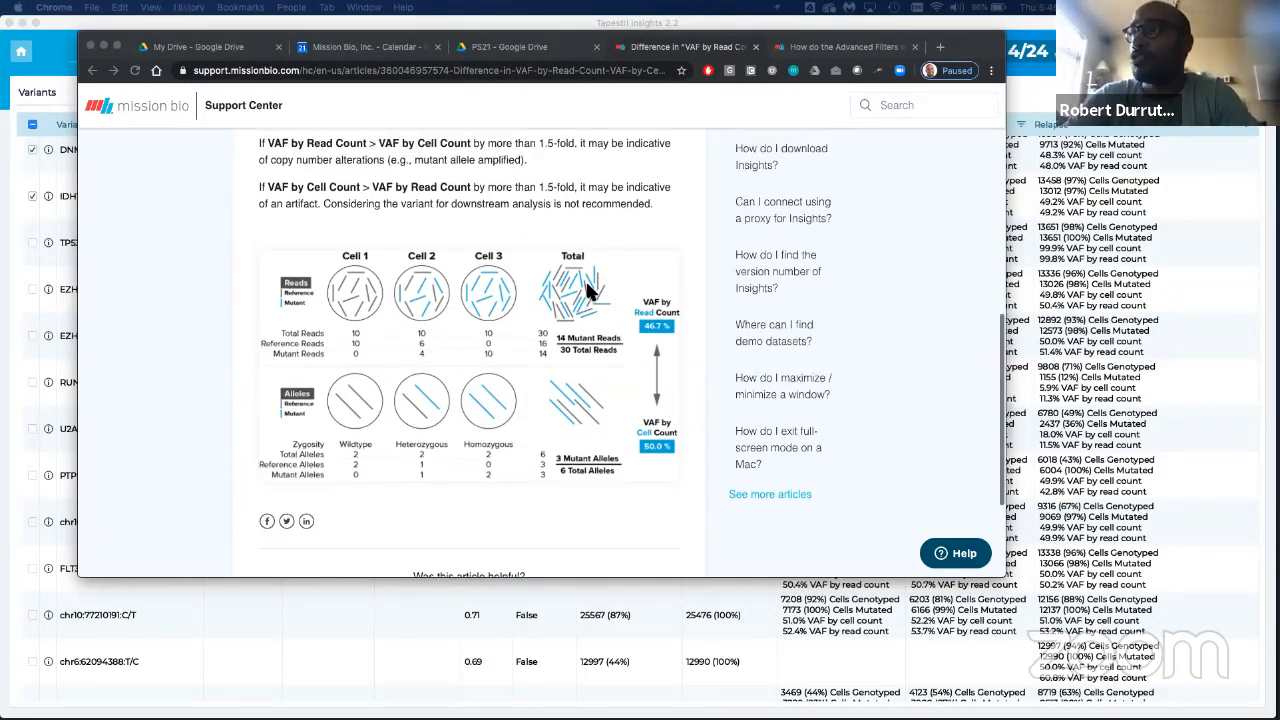
pyautogui.scroll(-1, 605, 375)
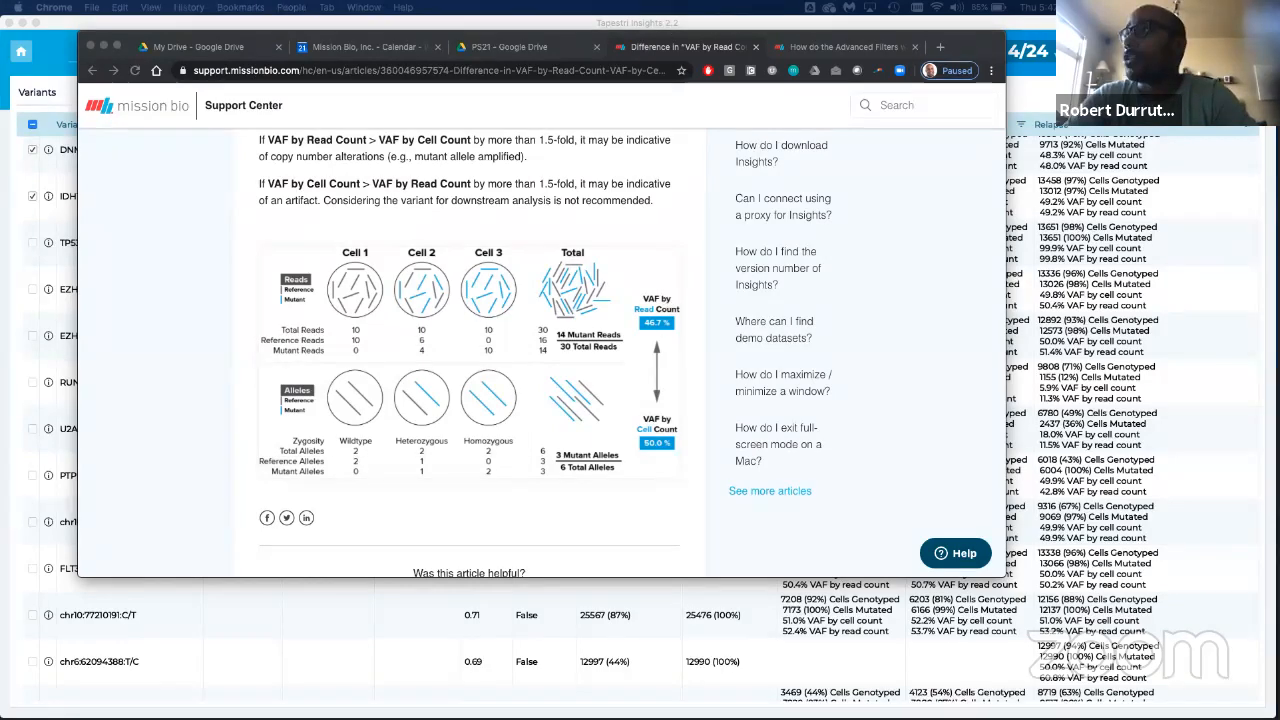
pyautogui.click(257, 70)
pyautogui.press('super+m')
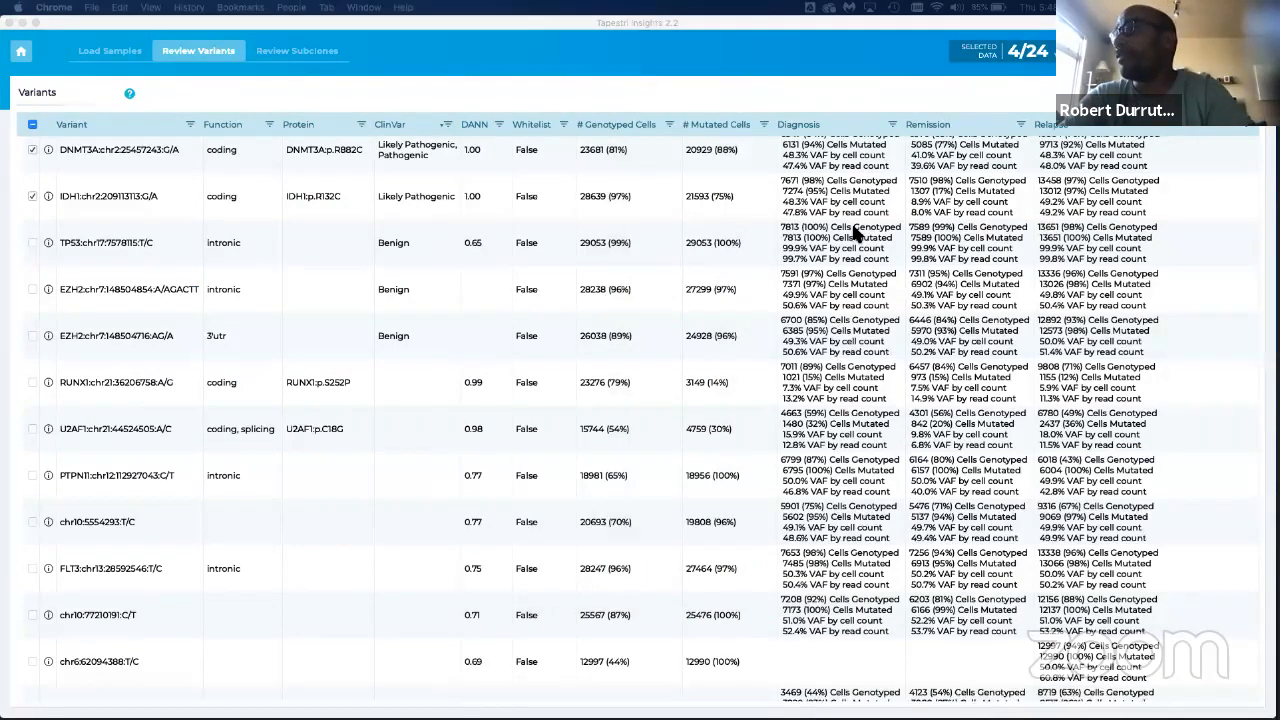
# Step: Return to Tapestri Insights and add the variants RUNX1:chr21:36206758:A/G and U2AF1:chr21:44524505:A/C to the selection
pyautogui.scroll(2, 855, 232)
pyautogui.scroll(1, 855, 232)
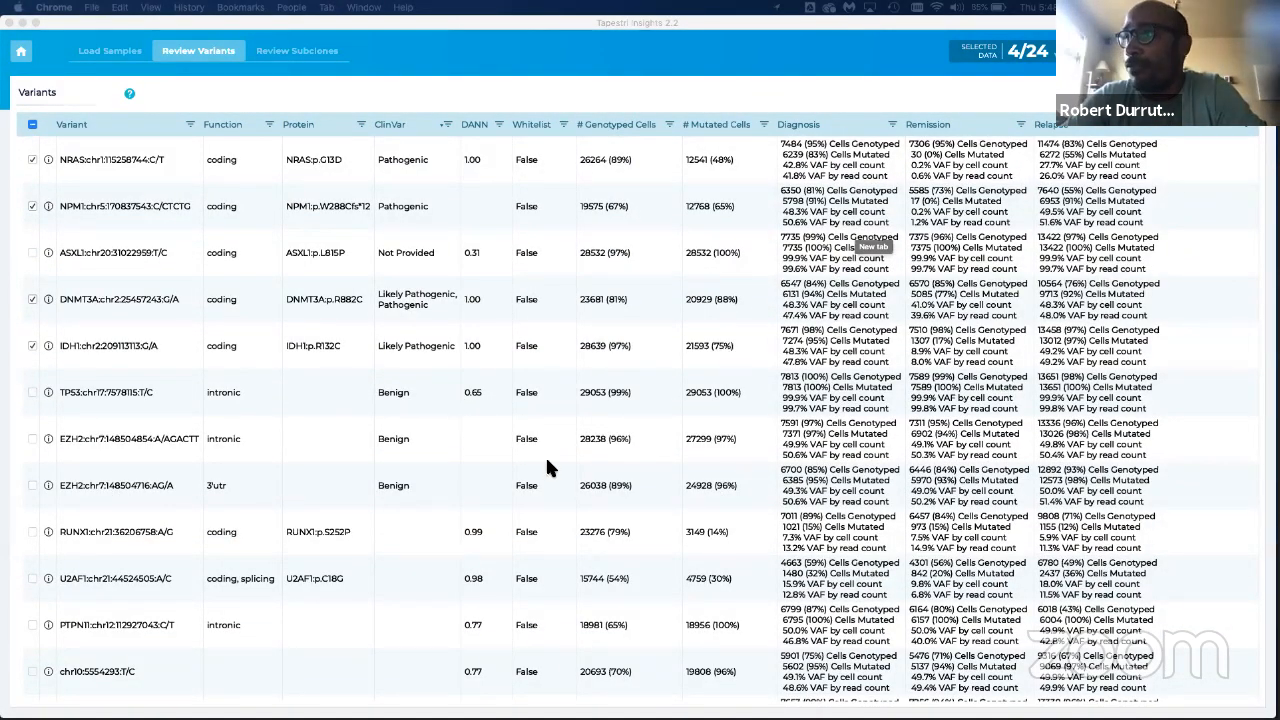
pyautogui.click(743, 527)
pyautogui.scroll(-5, 743, 527)
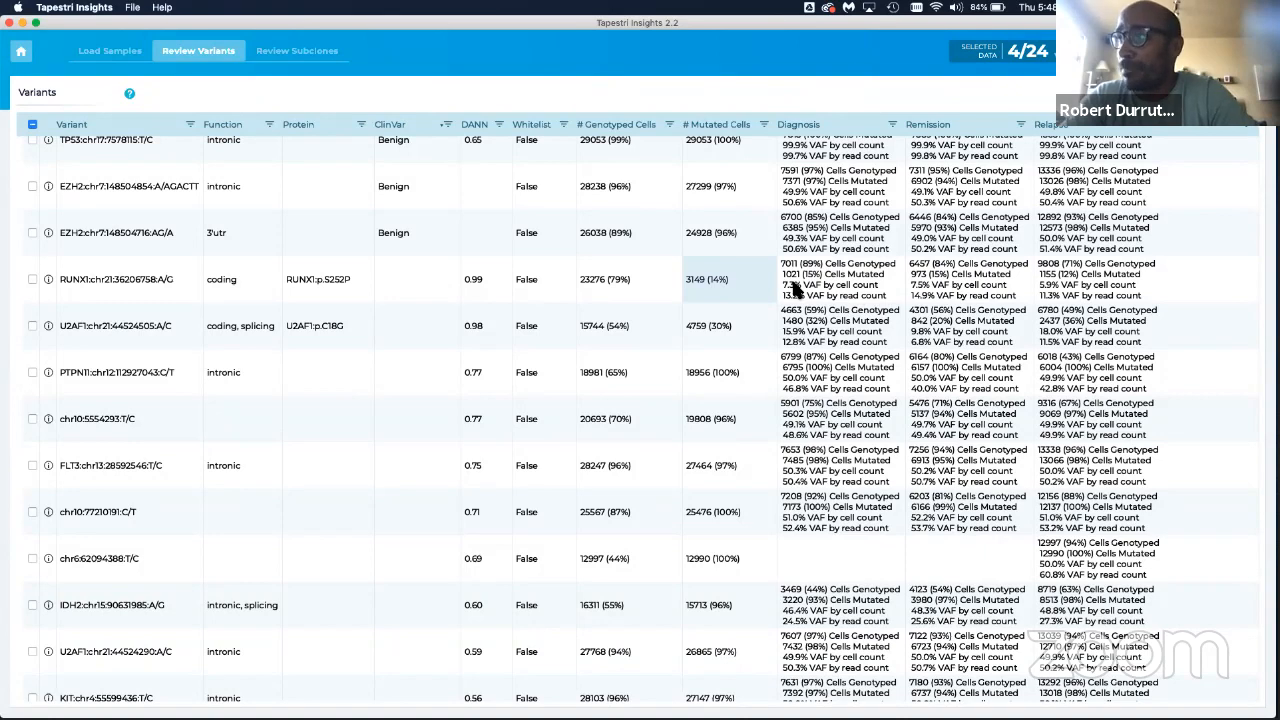
pyautogui.click(32, 280)
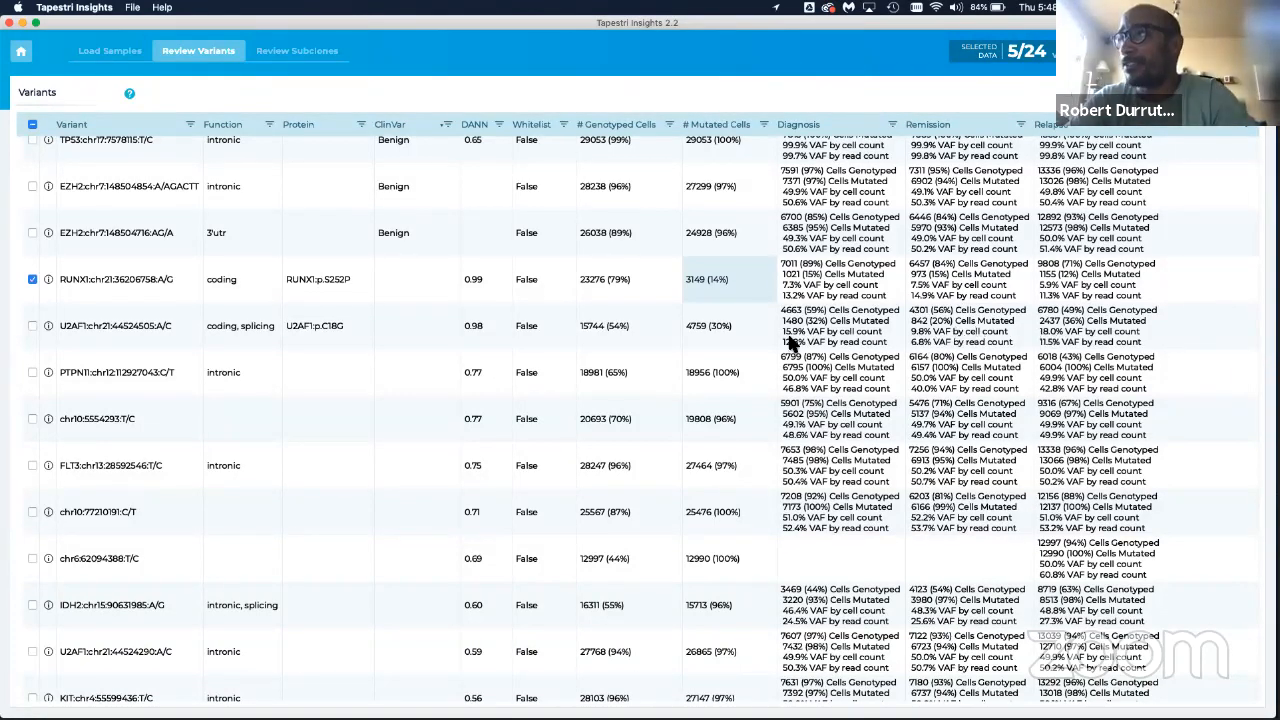
pyautogui.click(33, 325)
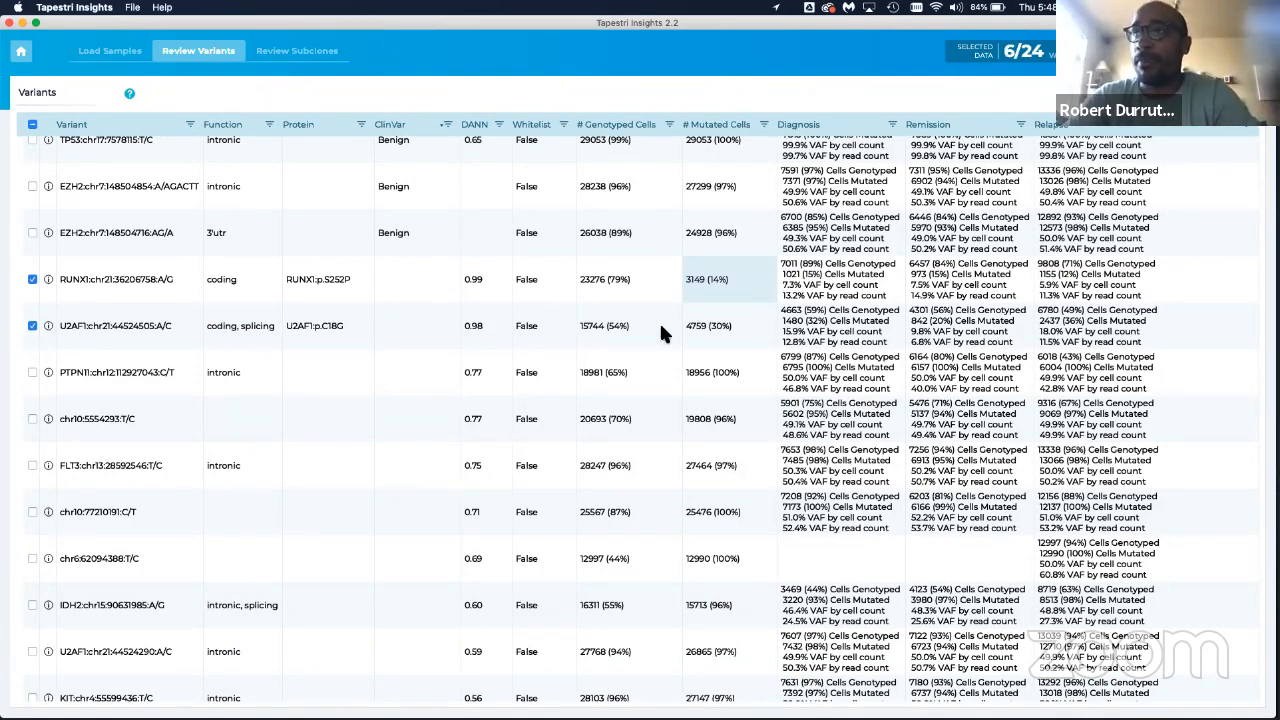
pyautogui.scroll(-2, 443, 229)
pyautogui.scroll(3, 543, 143)
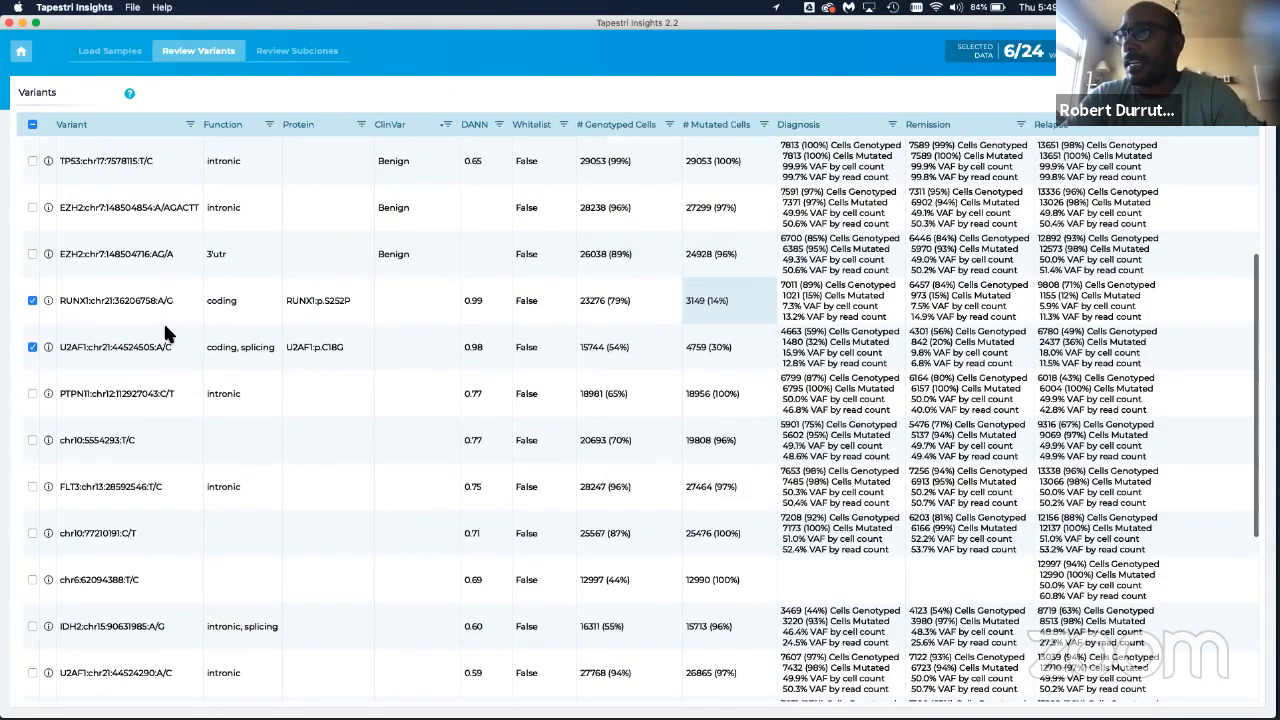
# Step: Examine the genotyped and mutated cell counts and per-sample VAF values of the remaining unselected variants in the variants table
pyautogui.scroll(-1, 480, 375)
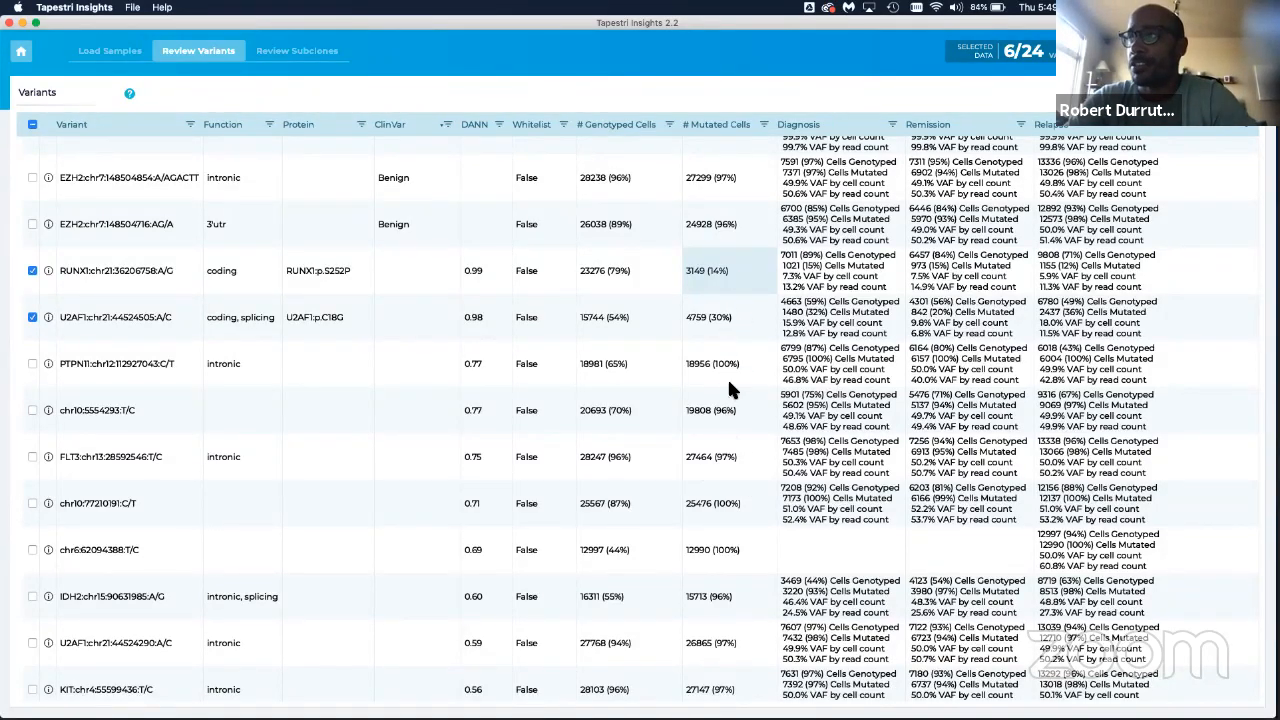
pyautogui.scroll(-2, 729, 384)
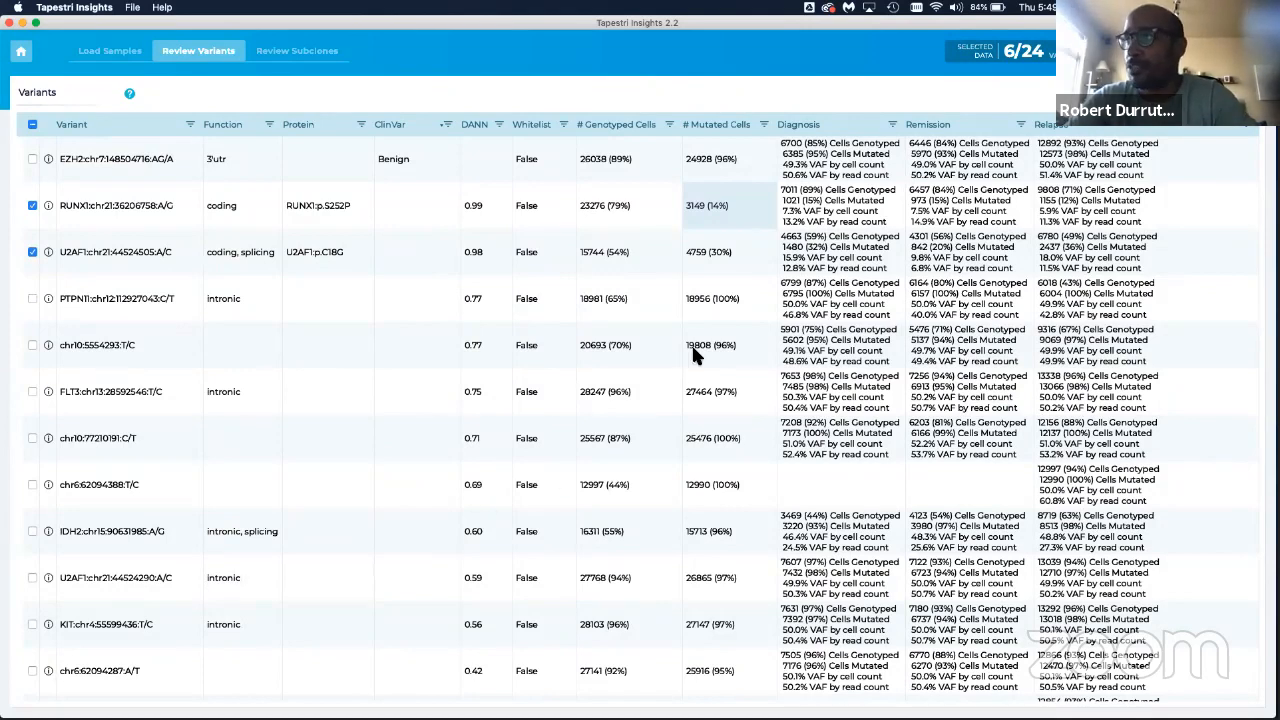
pyautogui.scroll(-1, 722, 397)
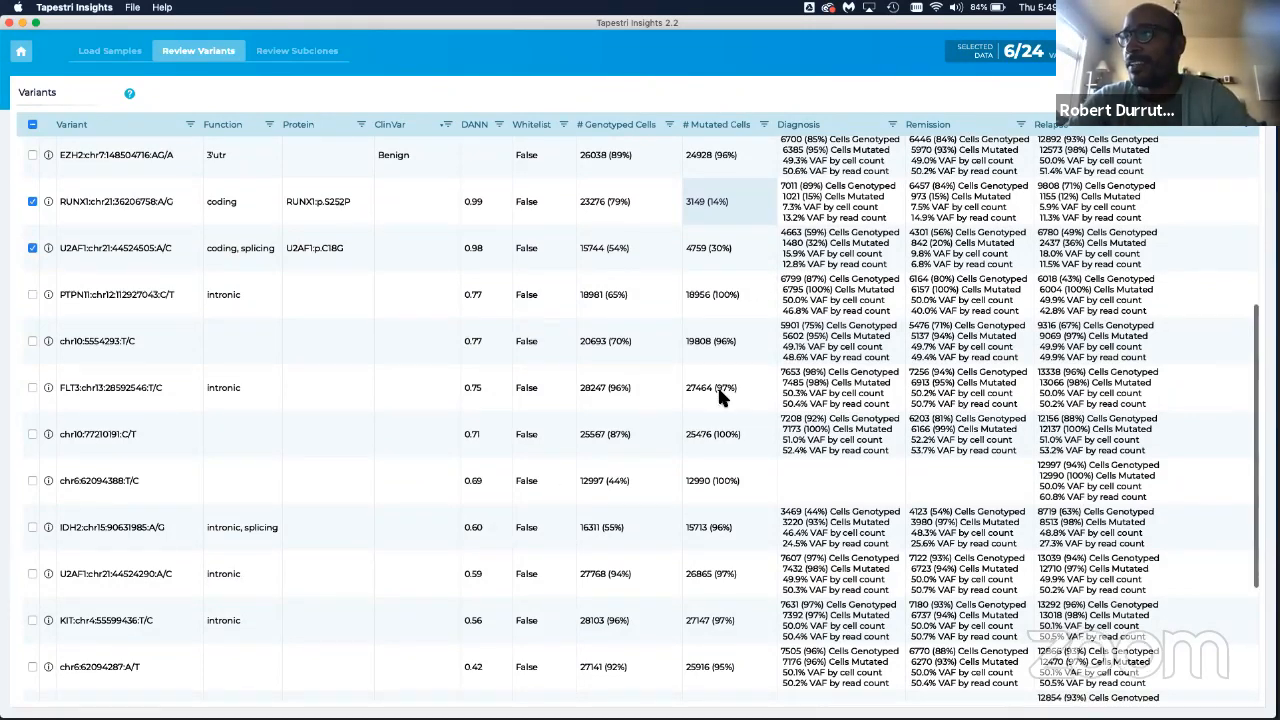
pyautogui.scroll(-3, 722, 397)
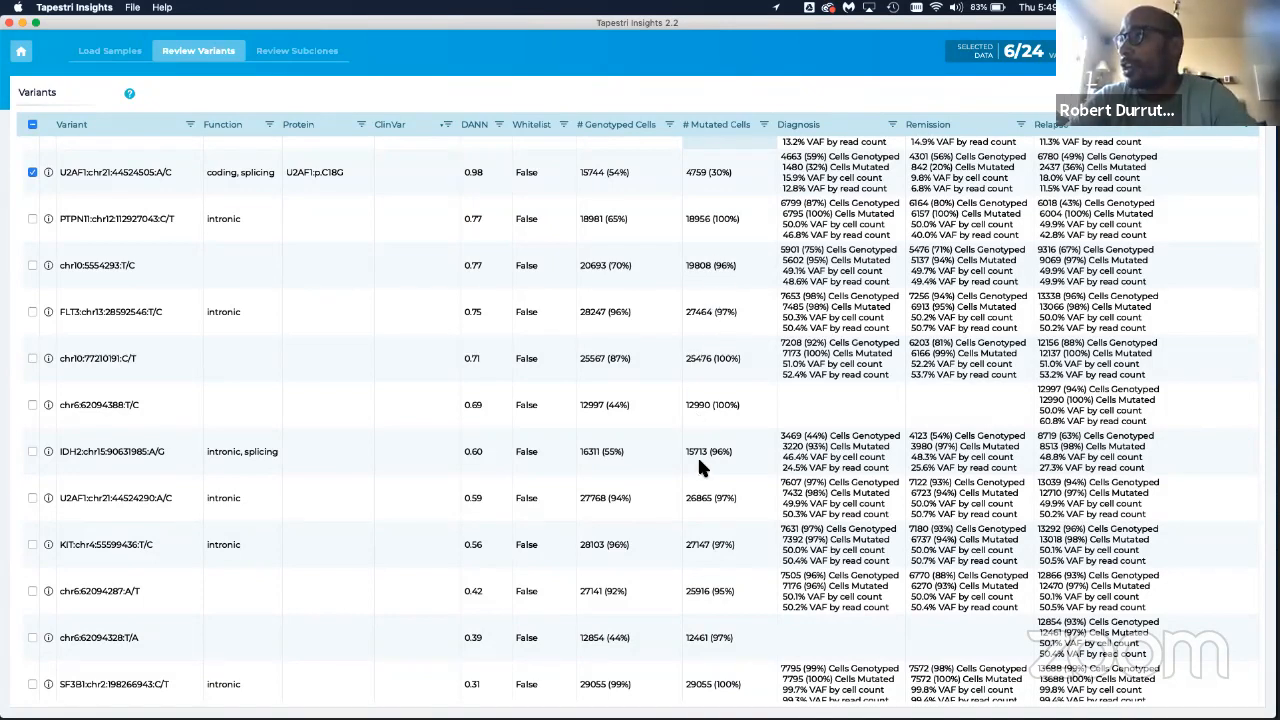
pyautogui.scroll(-3, 699, 463)
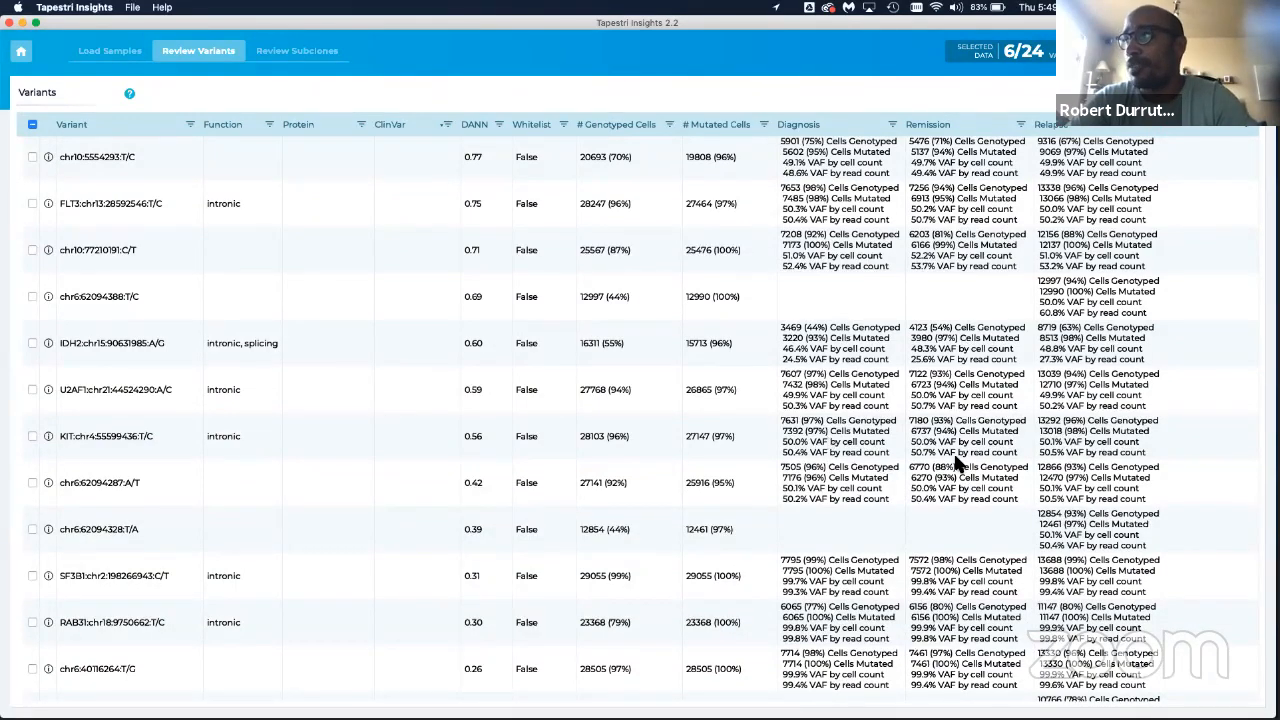
pyautogui.scroll(-1, 880, 520)
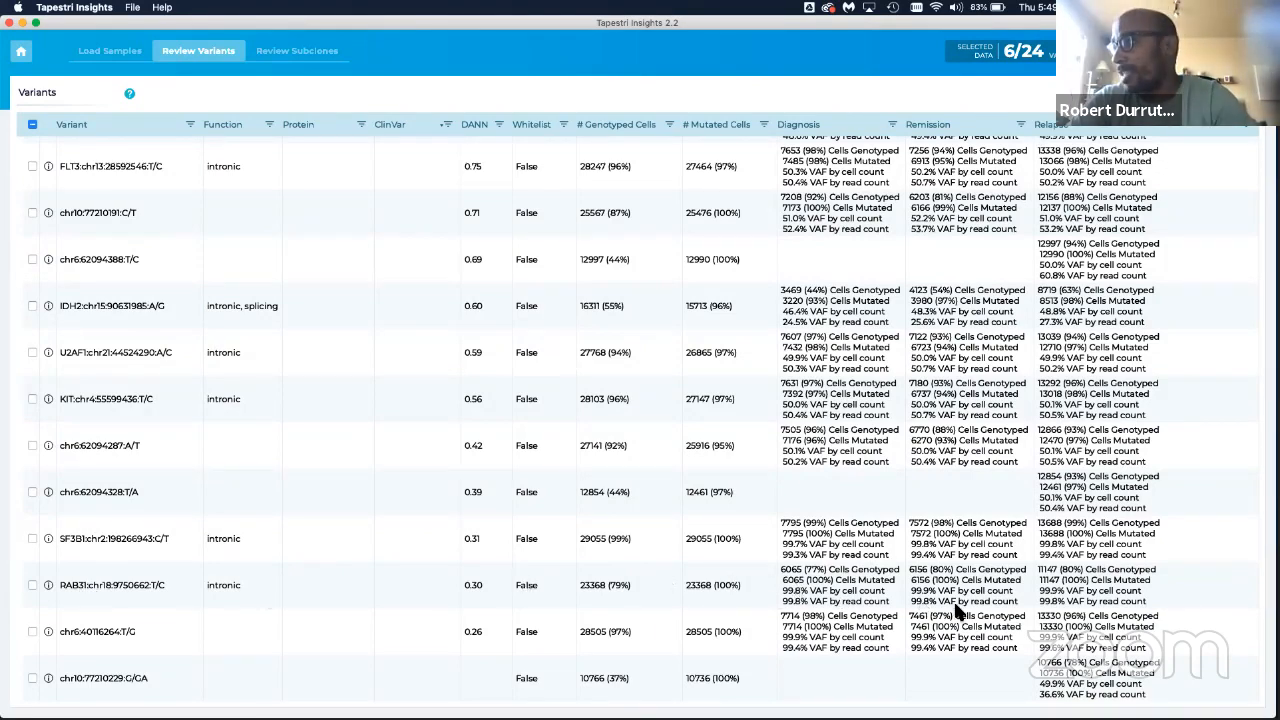
pyautogui.scroll(7, 794, 487)
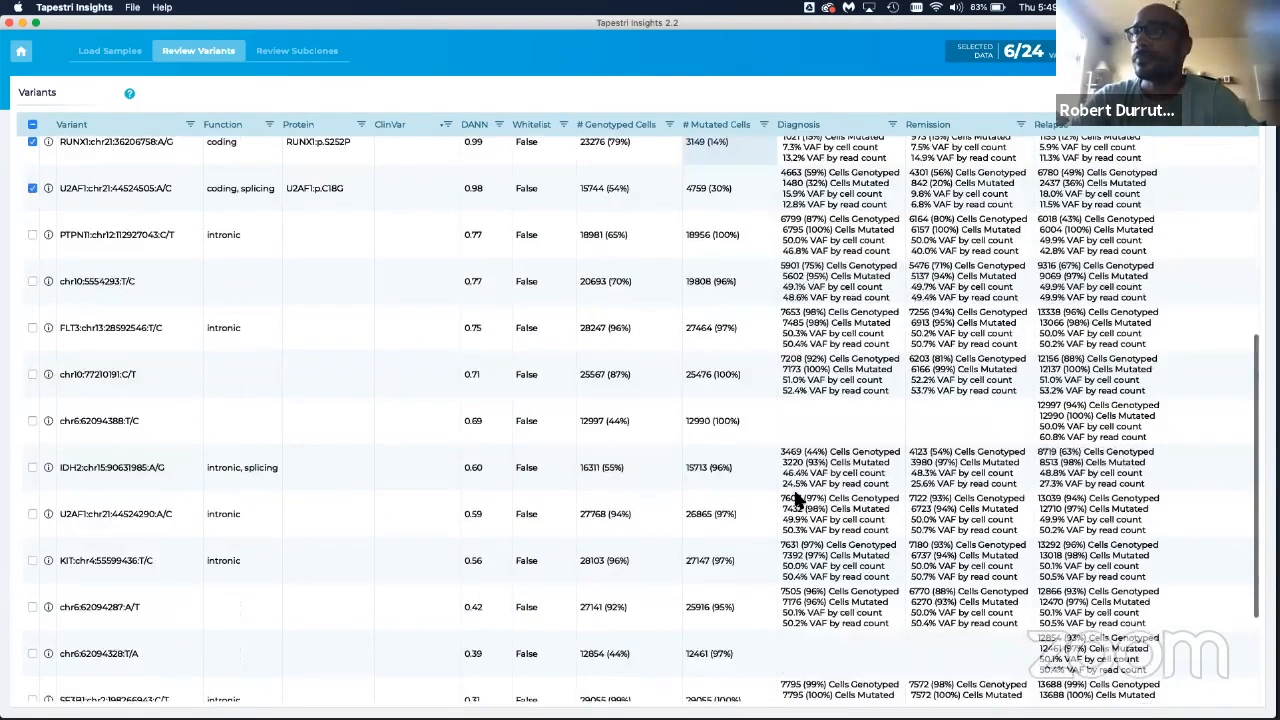
pyautogui.scroll(6, 826, 470)
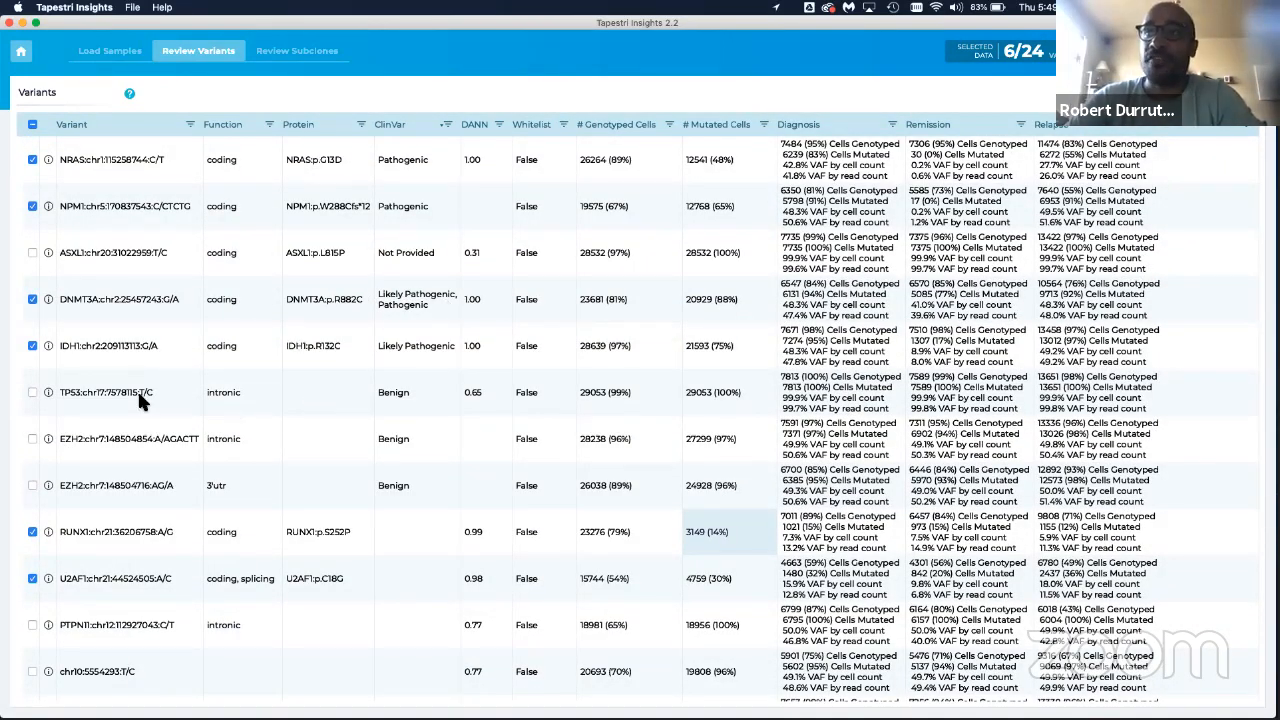
# Step: Filter the variants table by variant name to show only the selected variants and close the filter dialog
pyautogui.click(189, 122)
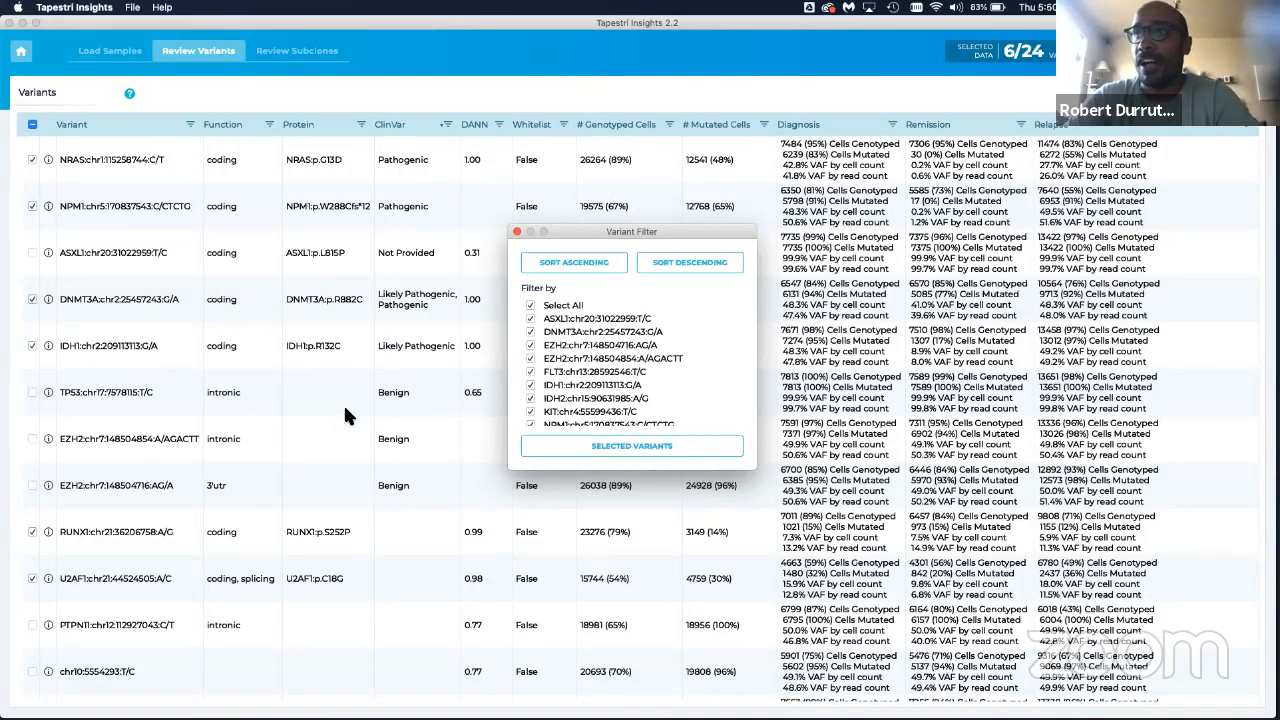
pyautogui.click(618, 441)
pyautogui.click(516, 231)
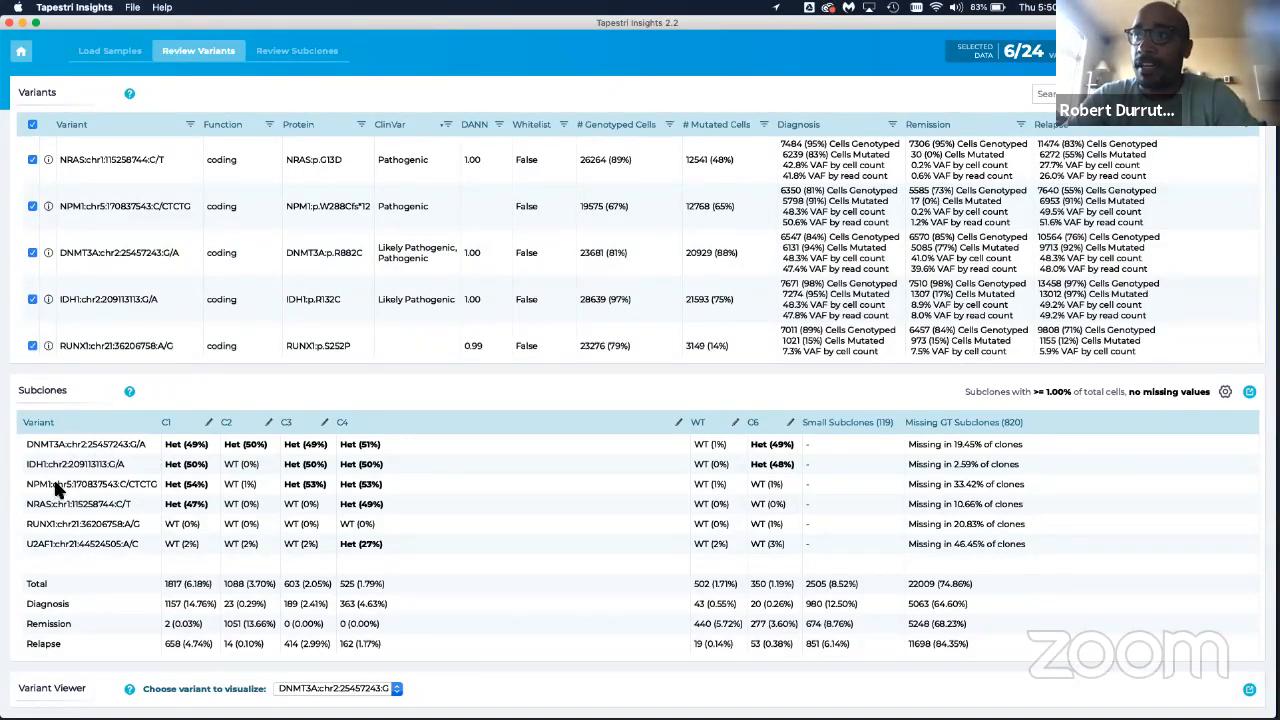
# Step: Exclude RUNX1:chr21:36206758:A/G from the selection and include it again to compare its effect on the subclones
pyautogui.click(32, 345)
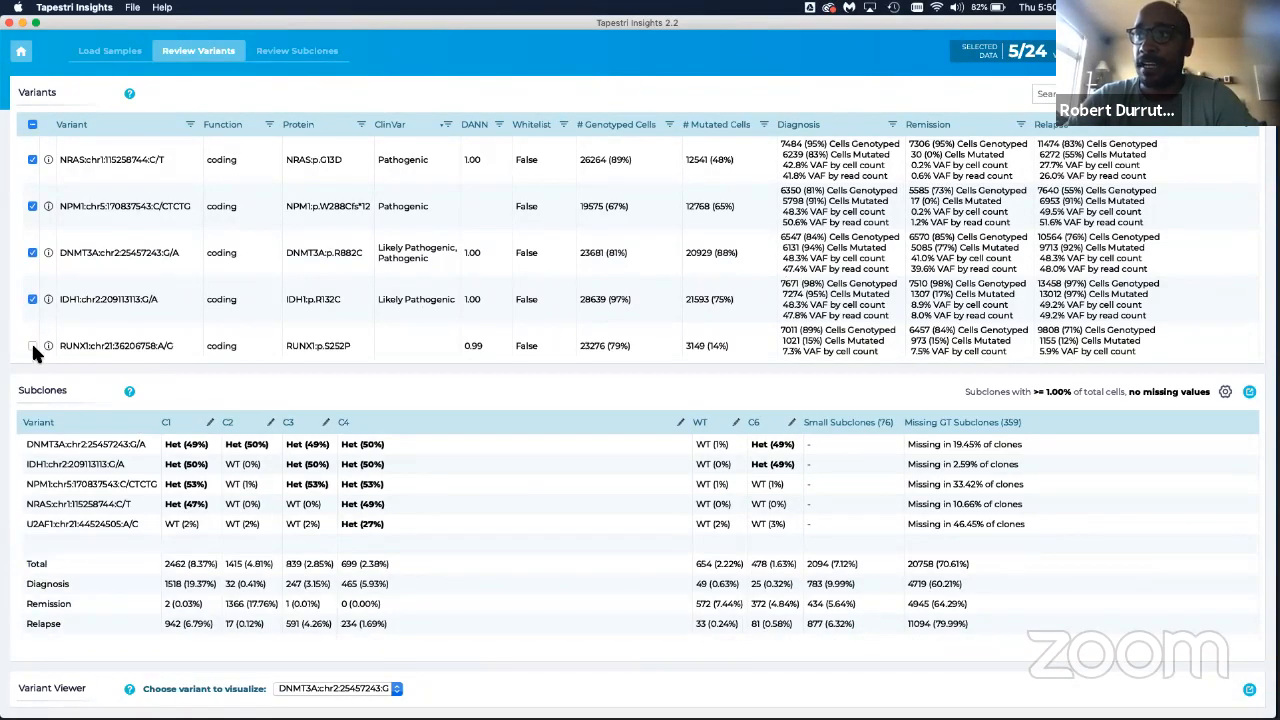
pyautogui.click(33, 346)
pyautogui.click(32, 346)
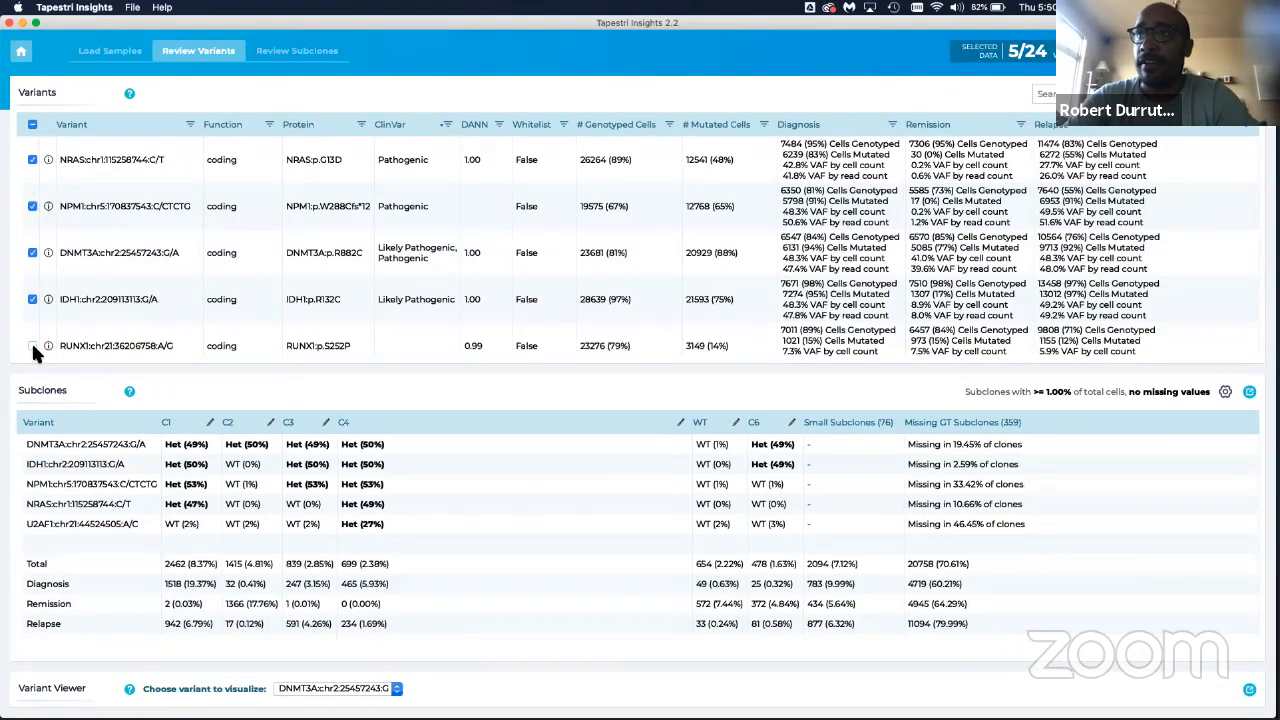
pyautogui.click(32, 346)
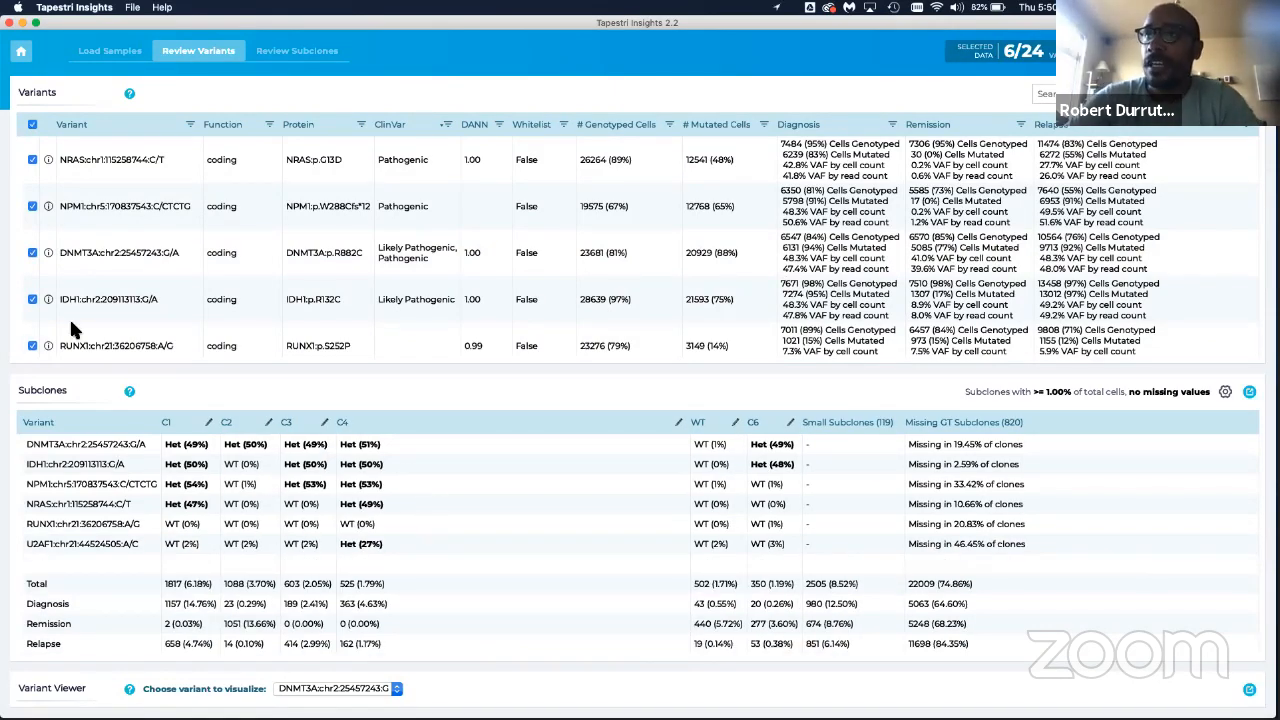
# Step: Remove the variants U2AF1:chr21:44524505:A/C and RUNX1:chr21:36206758:A/G from the selection
pyautogui.scroll(-2, 28, 276)
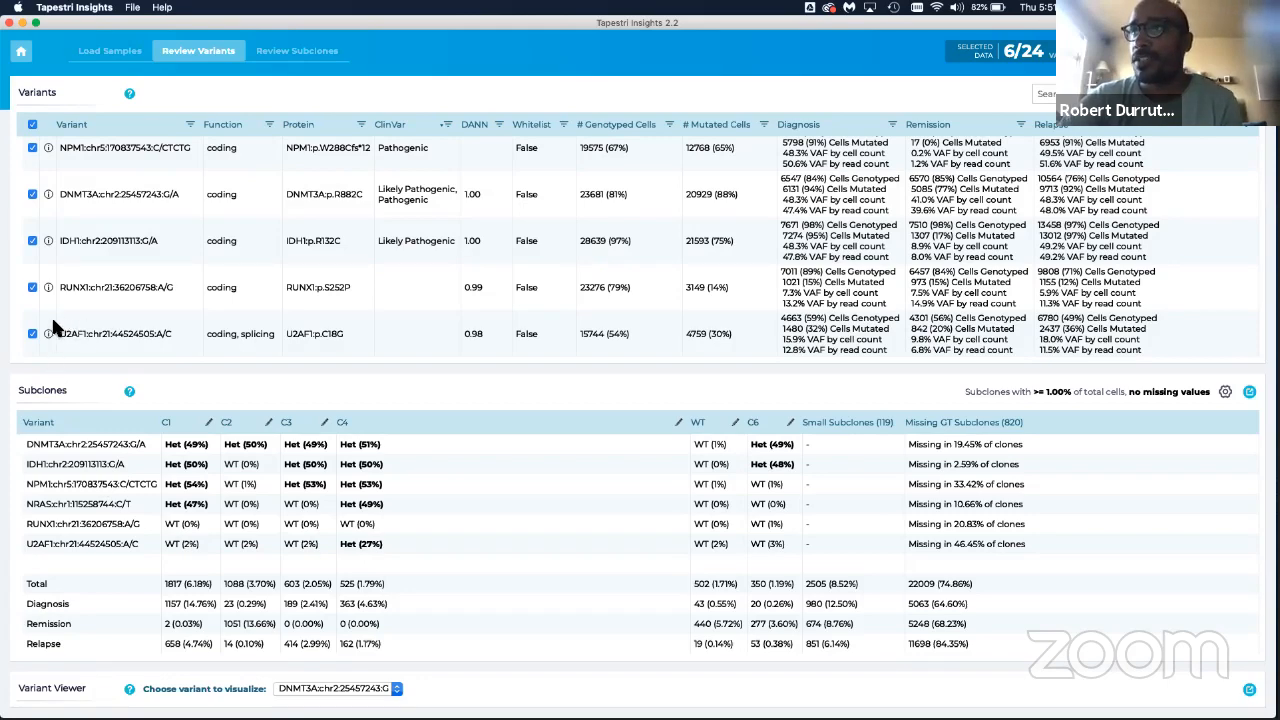
pyautogui.click(33, 335)
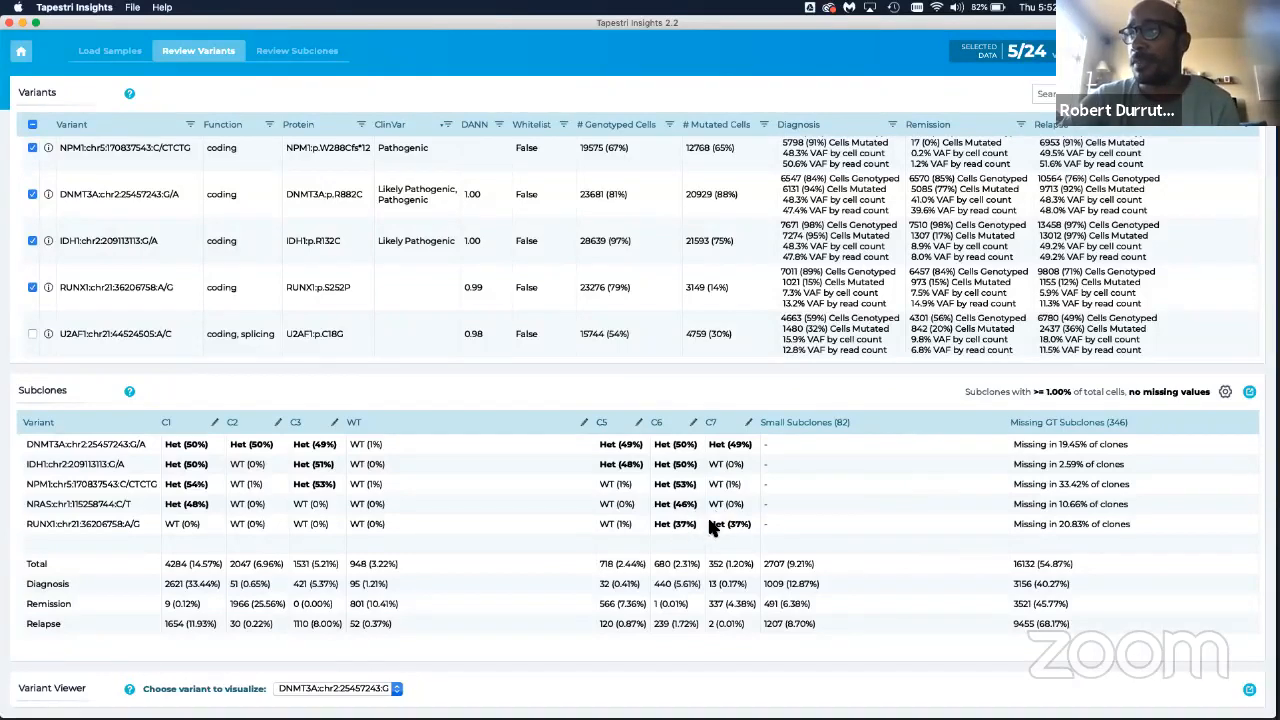
pyautogui.click(33, 287)
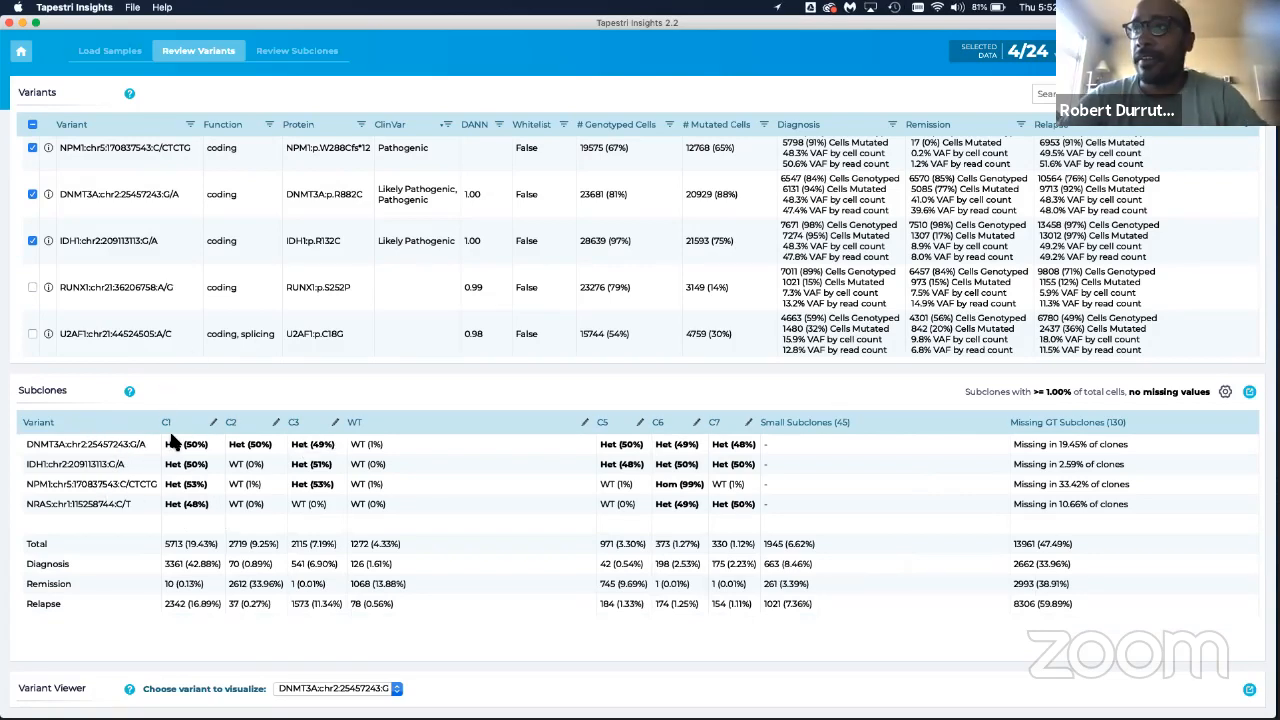
# Step: Rename subclone C1, which is heterozygous for all four selected variants, as Quadruple
pyautogui.click(211, 423)
pyautogui.write('Quadr')
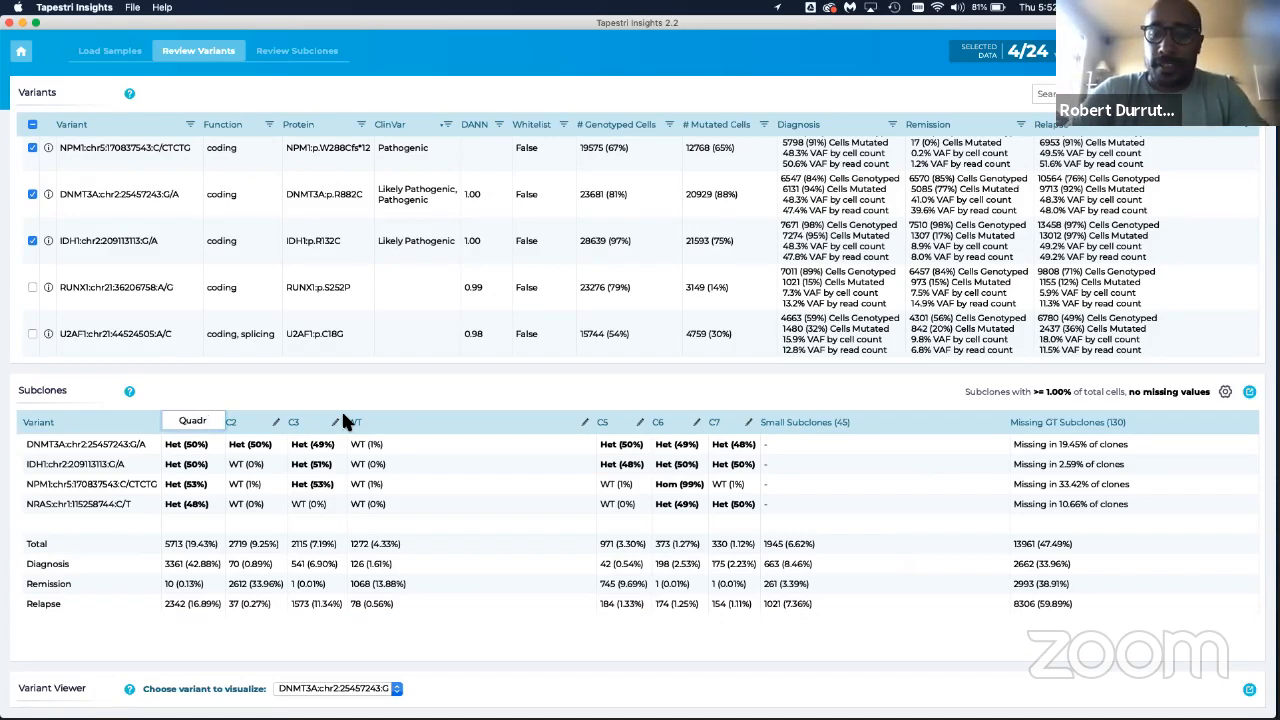
pyautogui.write('uple')
pyautogui.press('Return')
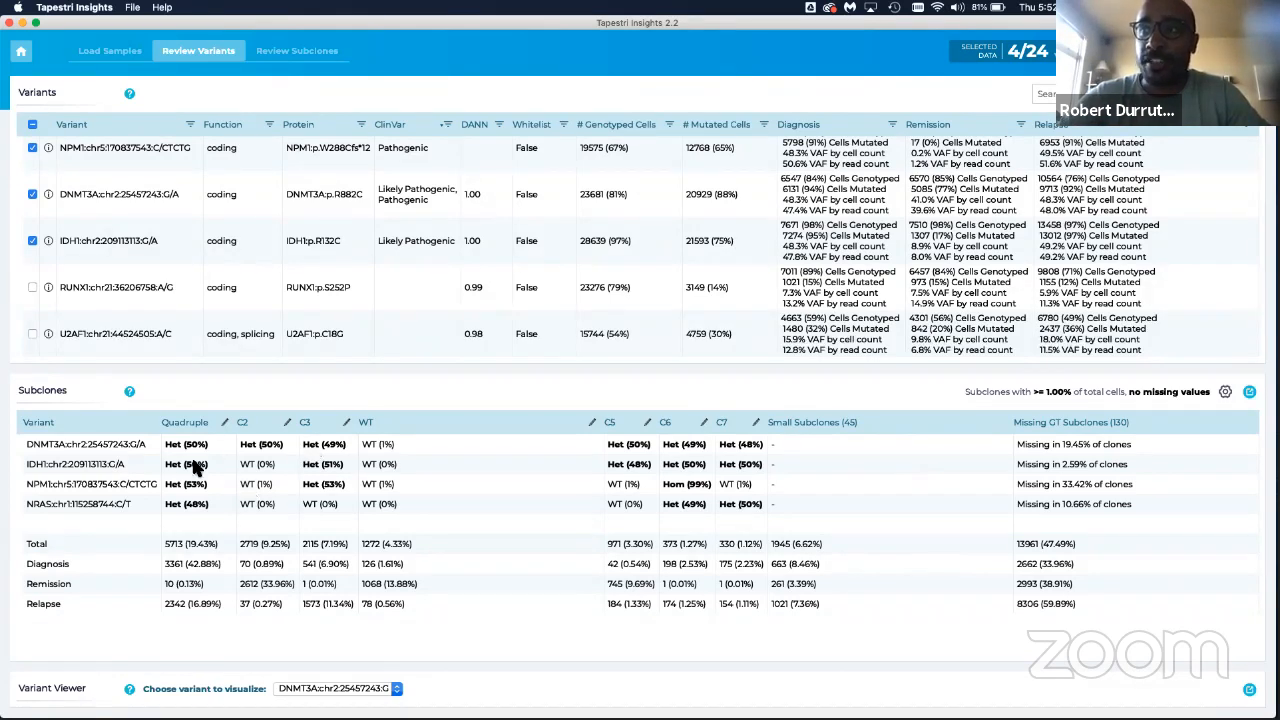
# Step: Rename subclone C2 as DNMT3A
pyautogui.click(265, 424)
pyautogui.write('DN')
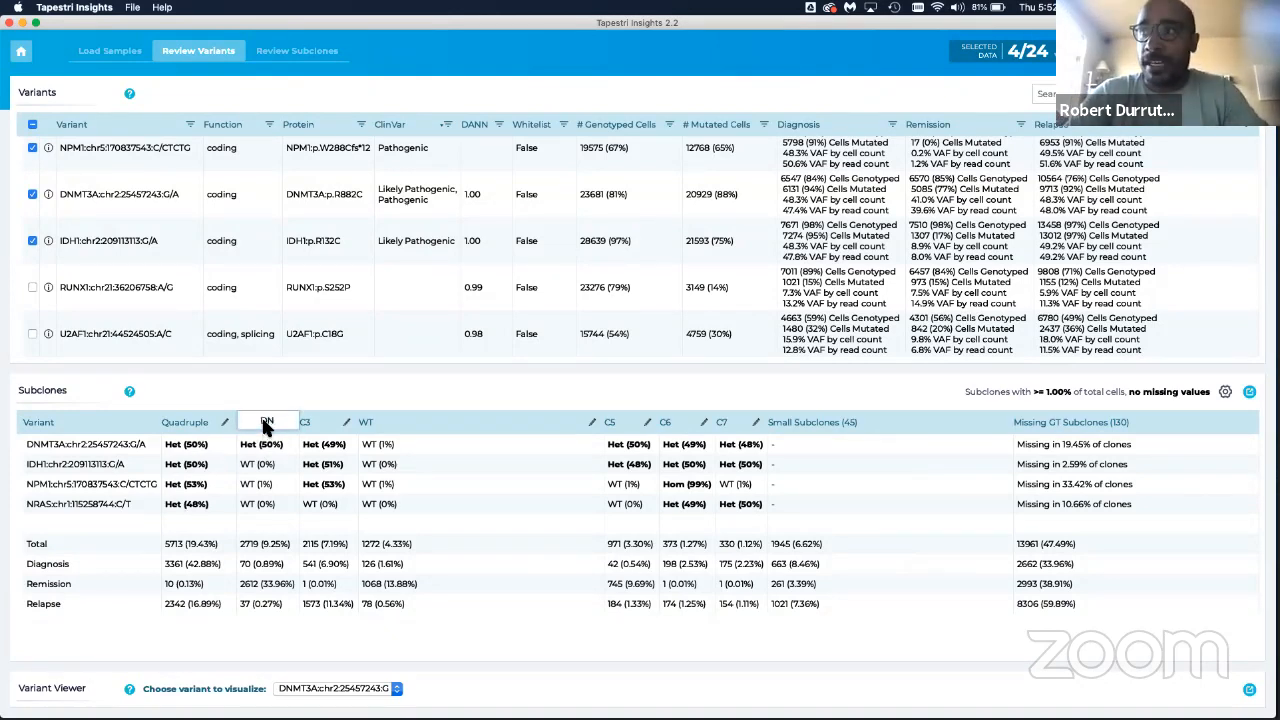
pyautogui.write('MT3A')
pyautogui.press('Return')
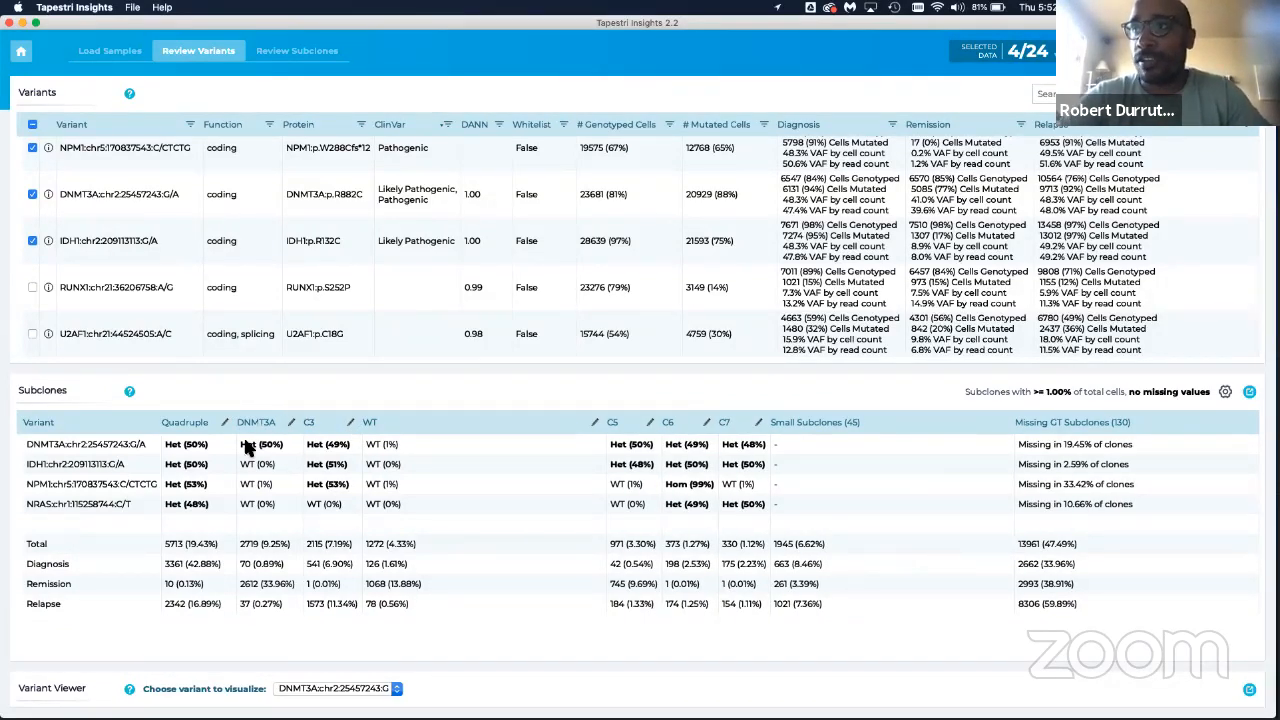
# Step: Rename subclone C3 as DNMT3A/IDH1/NPM1 after its three heterozygous variants
pyautogui.click(340, 422)
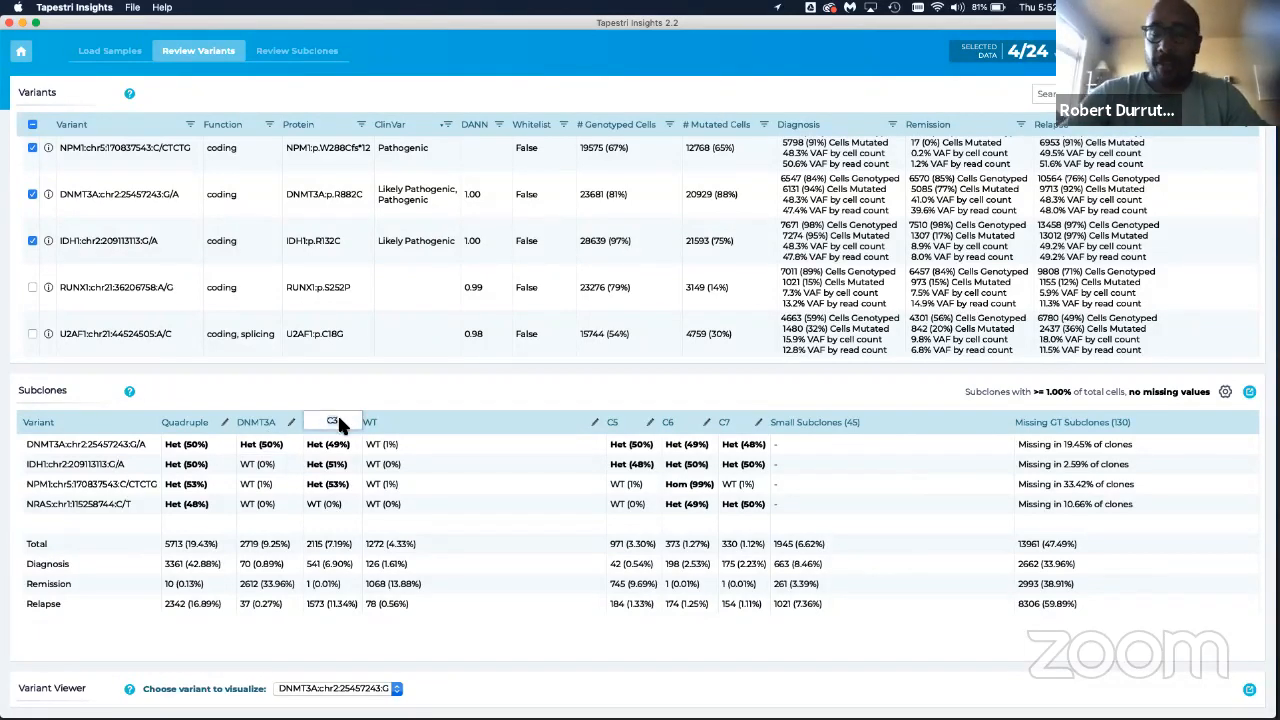
pyautogui.write('DNM')
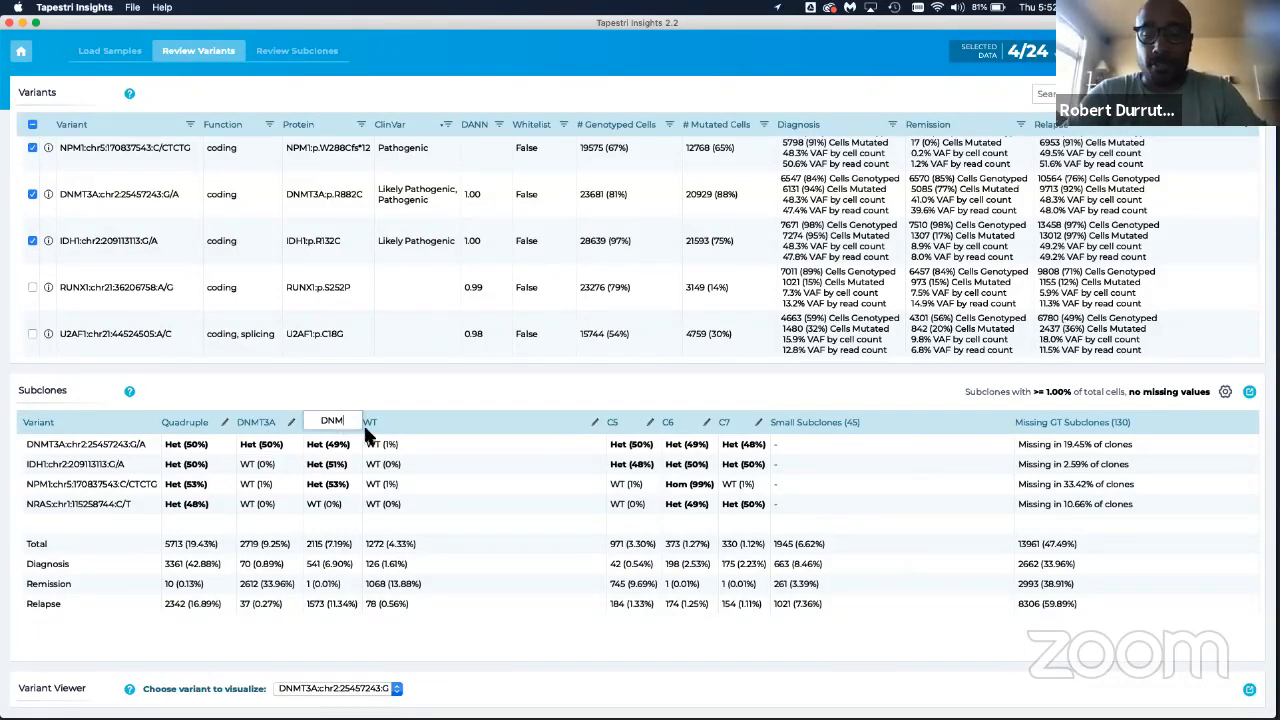
pyautogui.write('T3A/')
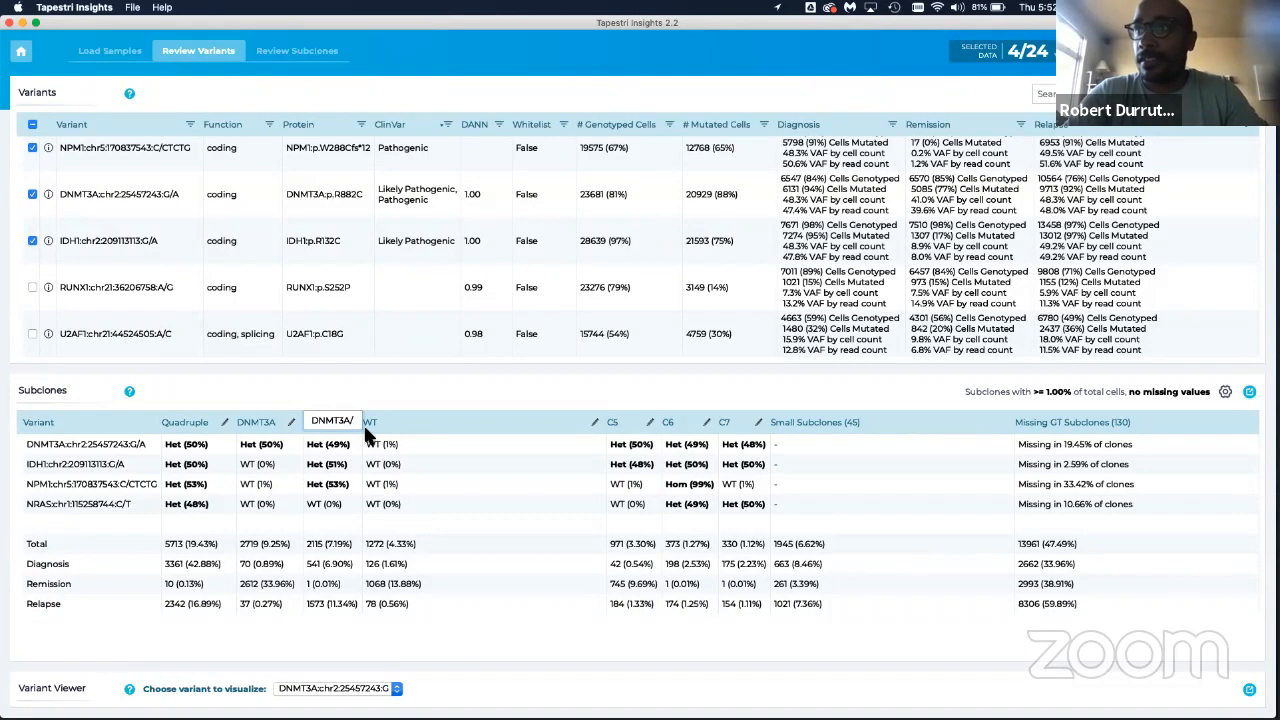
pyautogui.write('IDH1/NPM1')
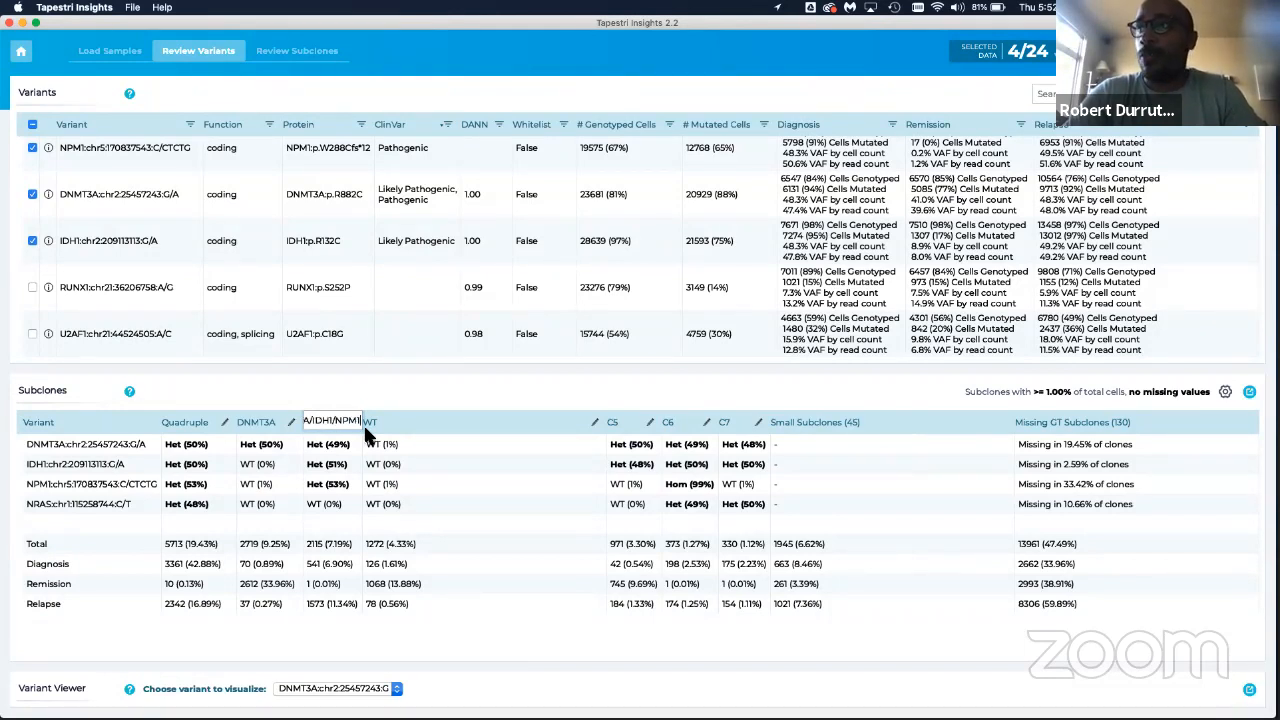
pyautogui.press('Return')
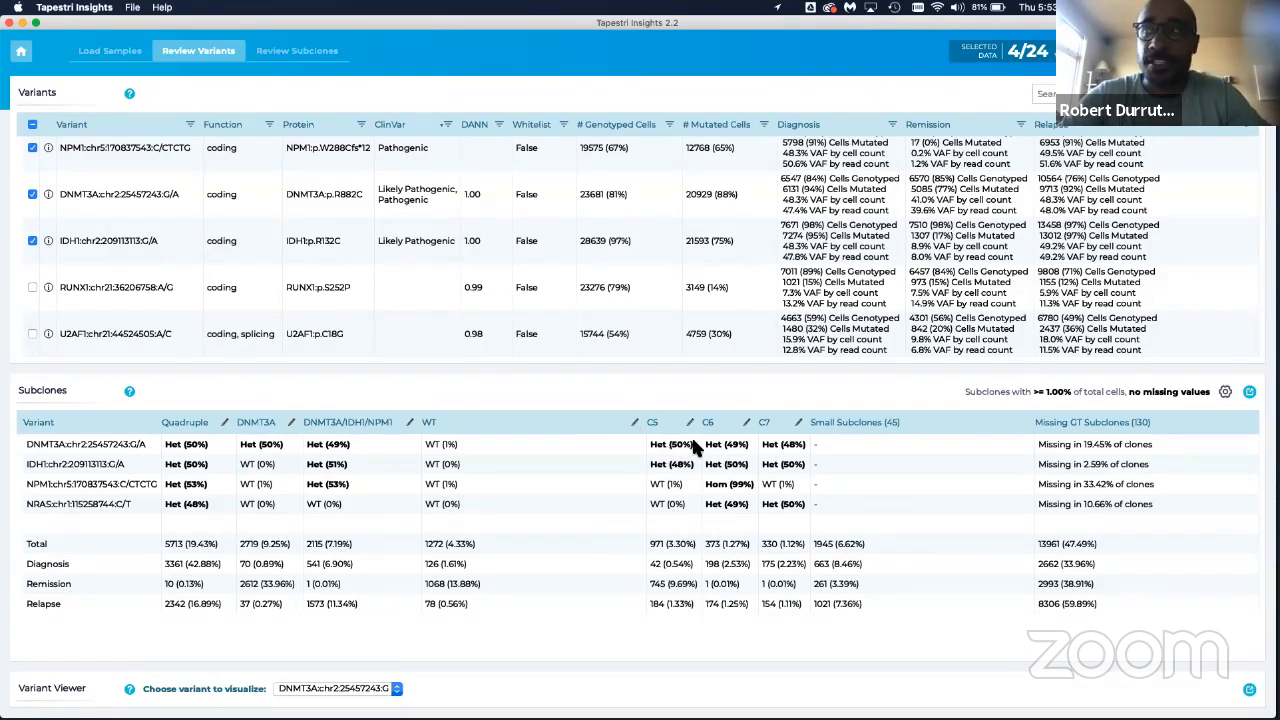
# Step: Rename subclone C5 as DNMT3A/IDH1
pyautogui.click(689, 423)
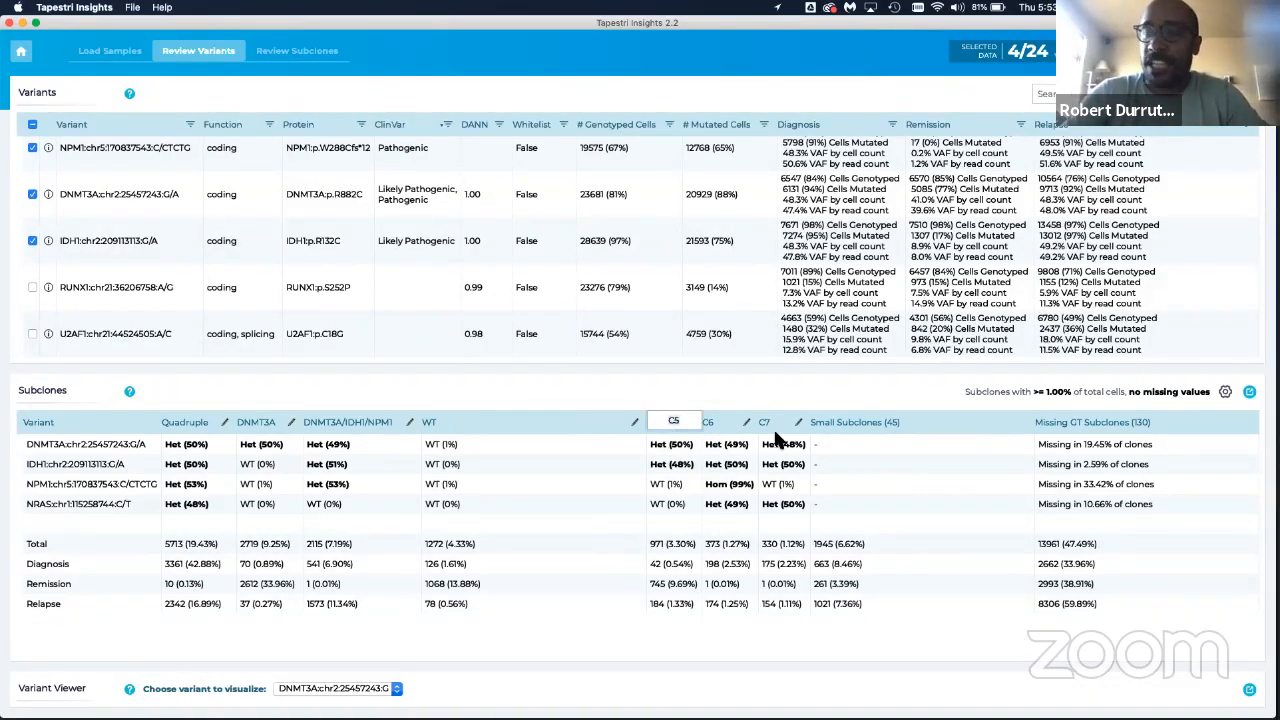
pyautogui.write('DNMT3A/')
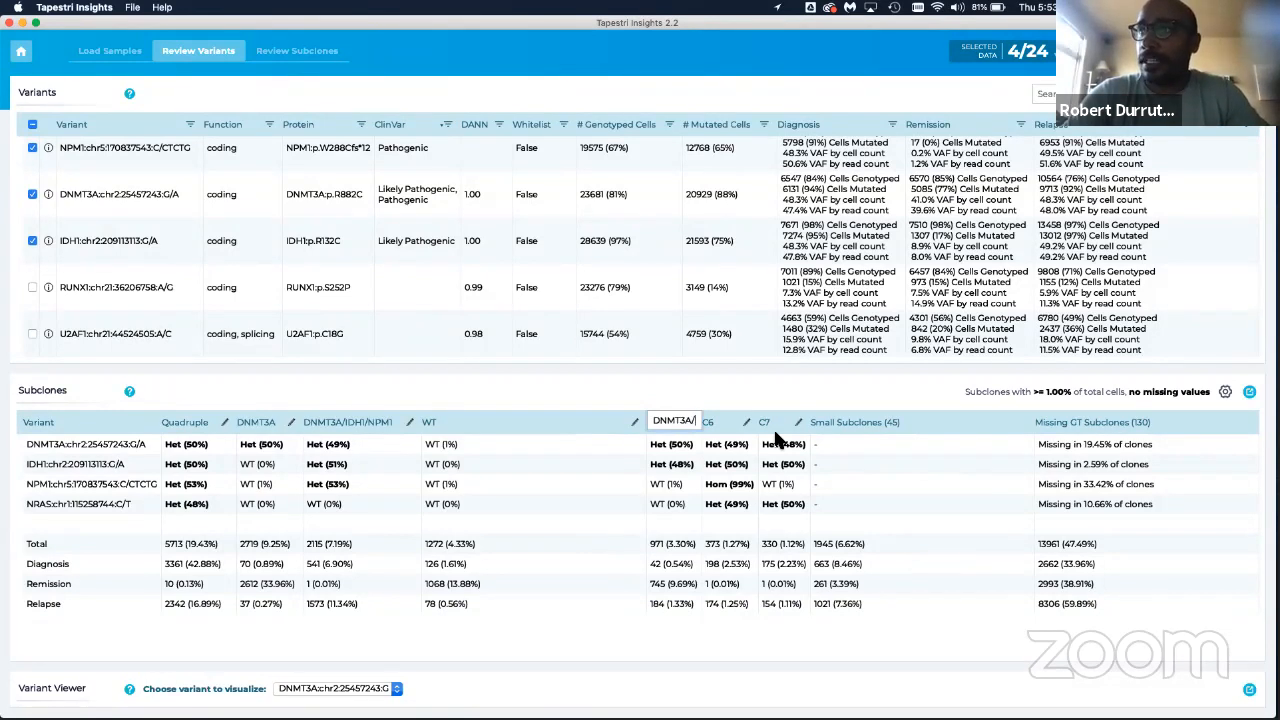
pyautogui.write('IDH1')
pyautogui.press('Return')
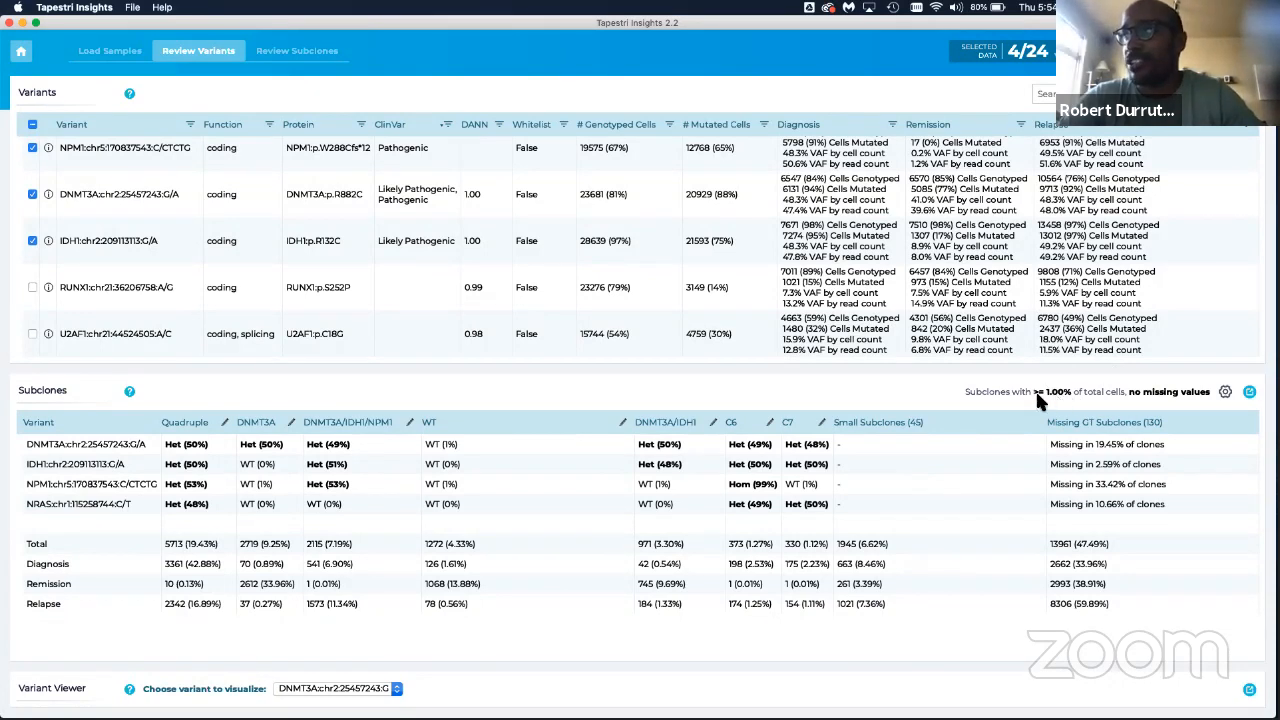
# Step: Rename subclone C6, which has the homozygous NPM1 genotype, as NPM1 DO1
pyautogui.click(770, 422)
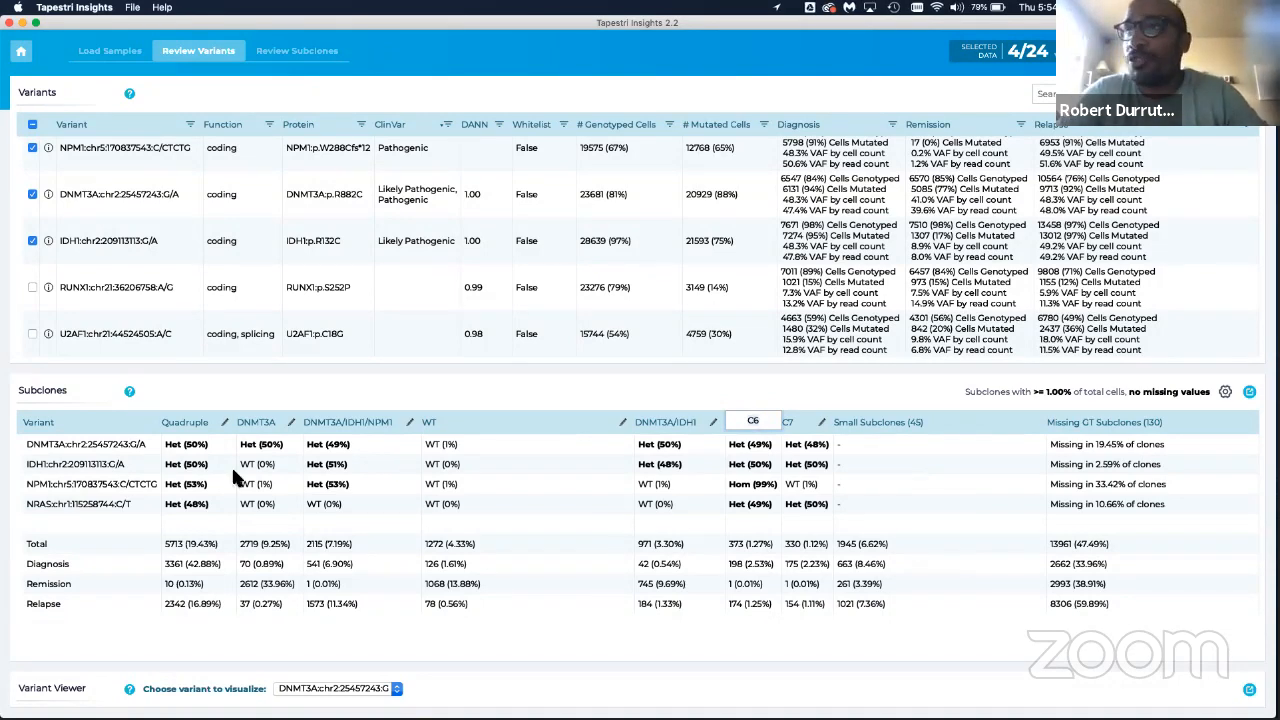
pyautogui.click(746, 482)
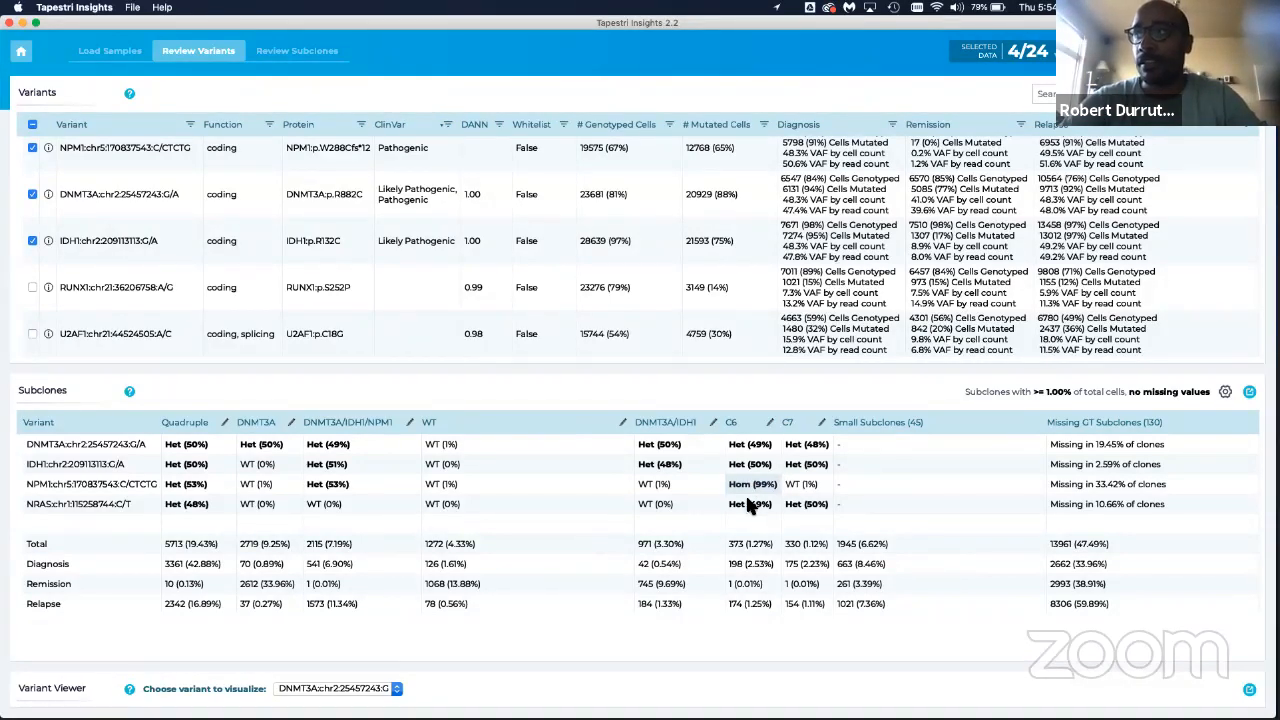
pyautogui.click(755, 419)
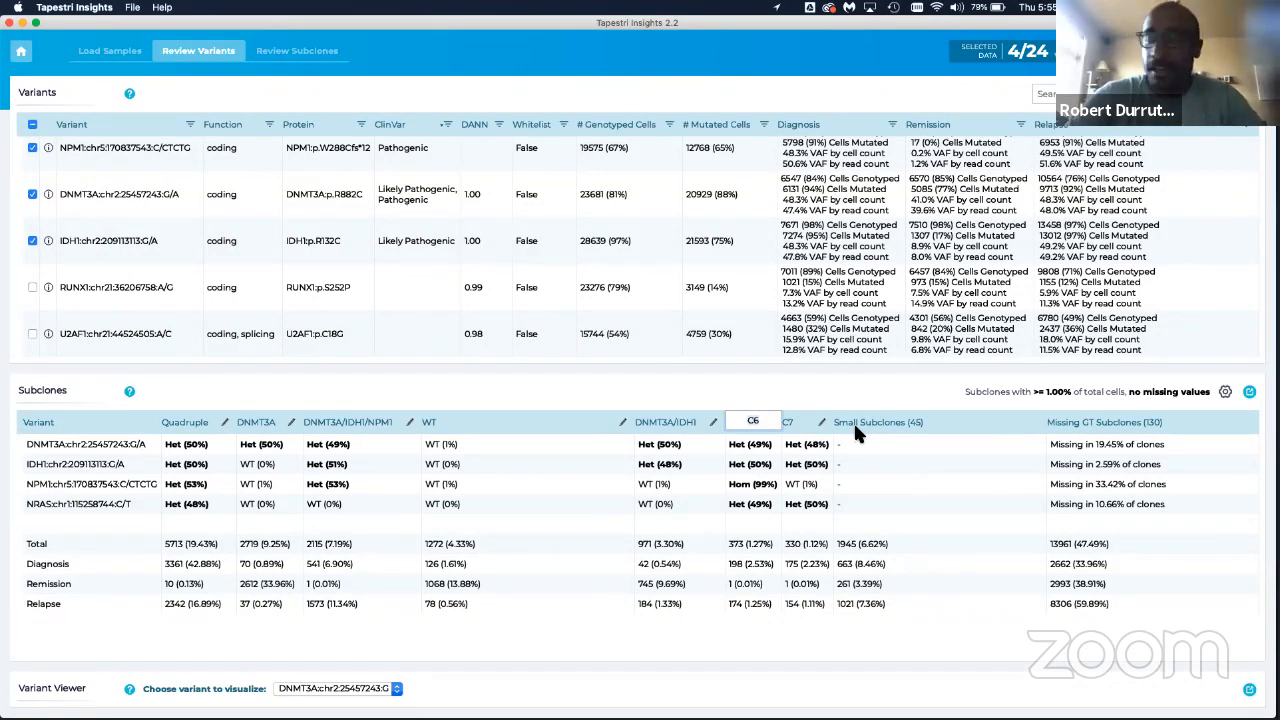
pyautogui.write('NPM')
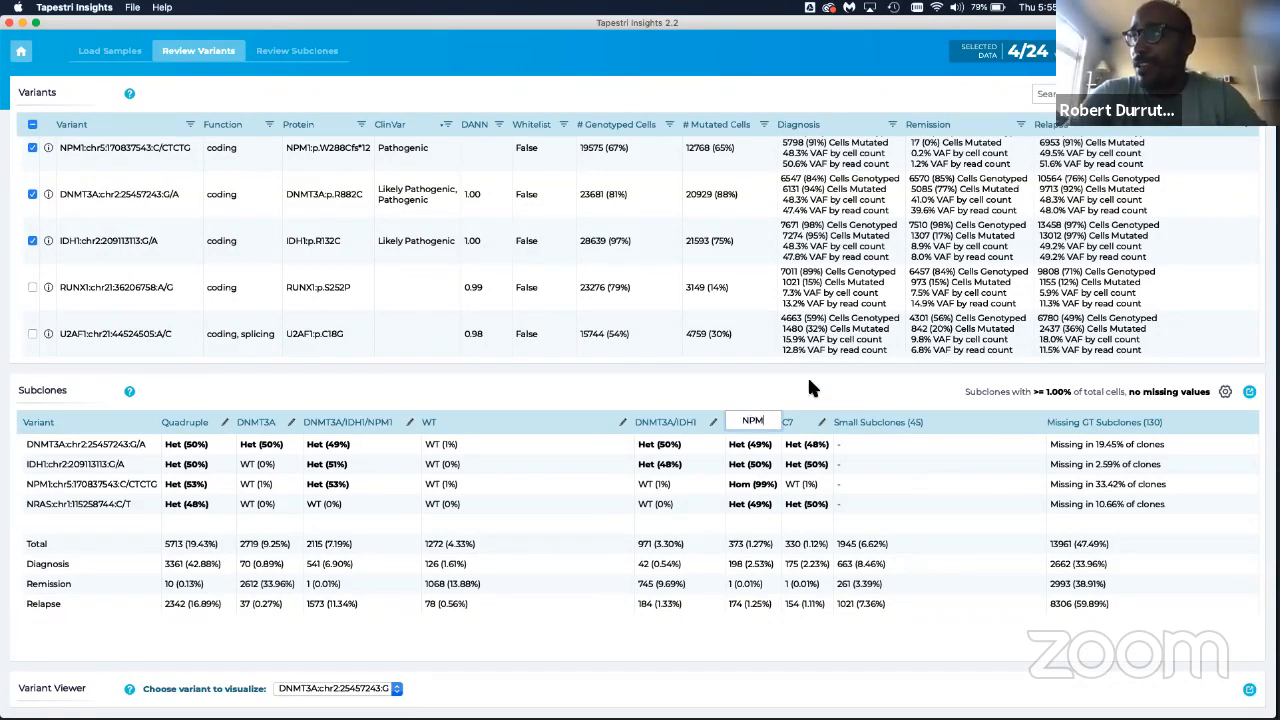
pyautogui.write('1 DPO')
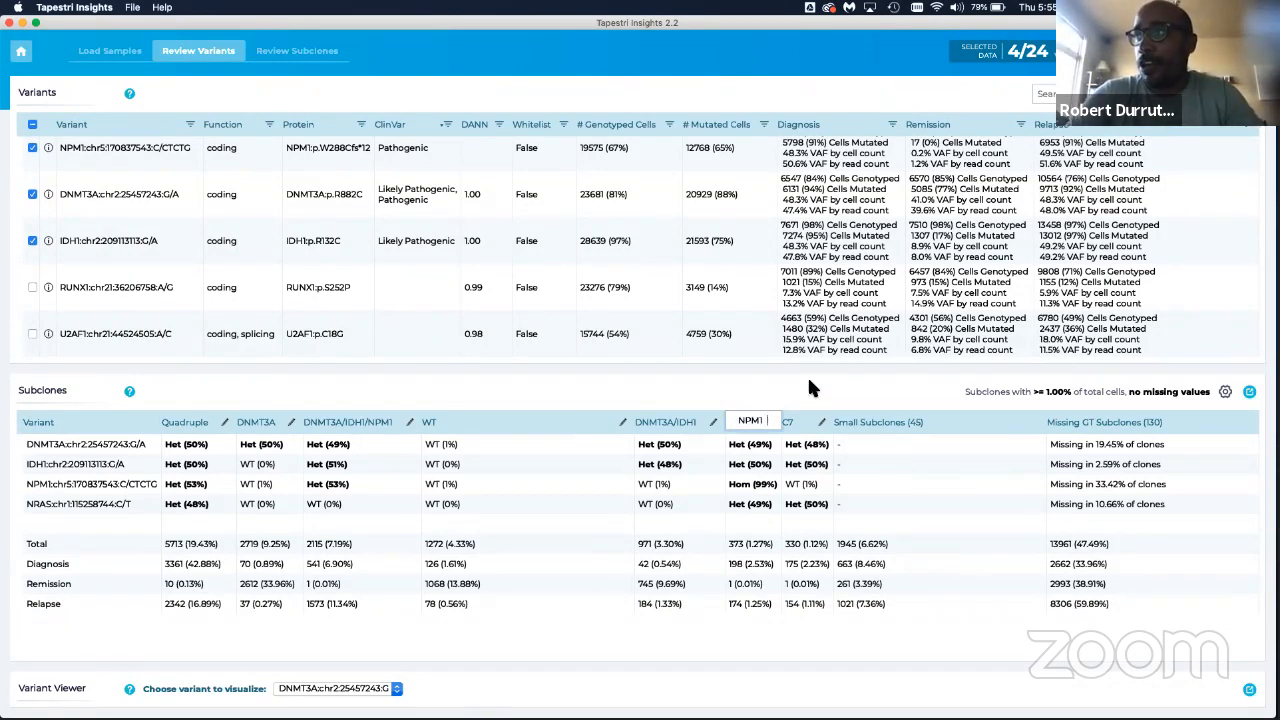
pyautogui.press('BackSpace')
pyautogui.press('BackSpace')
pyautogui.write('O1')
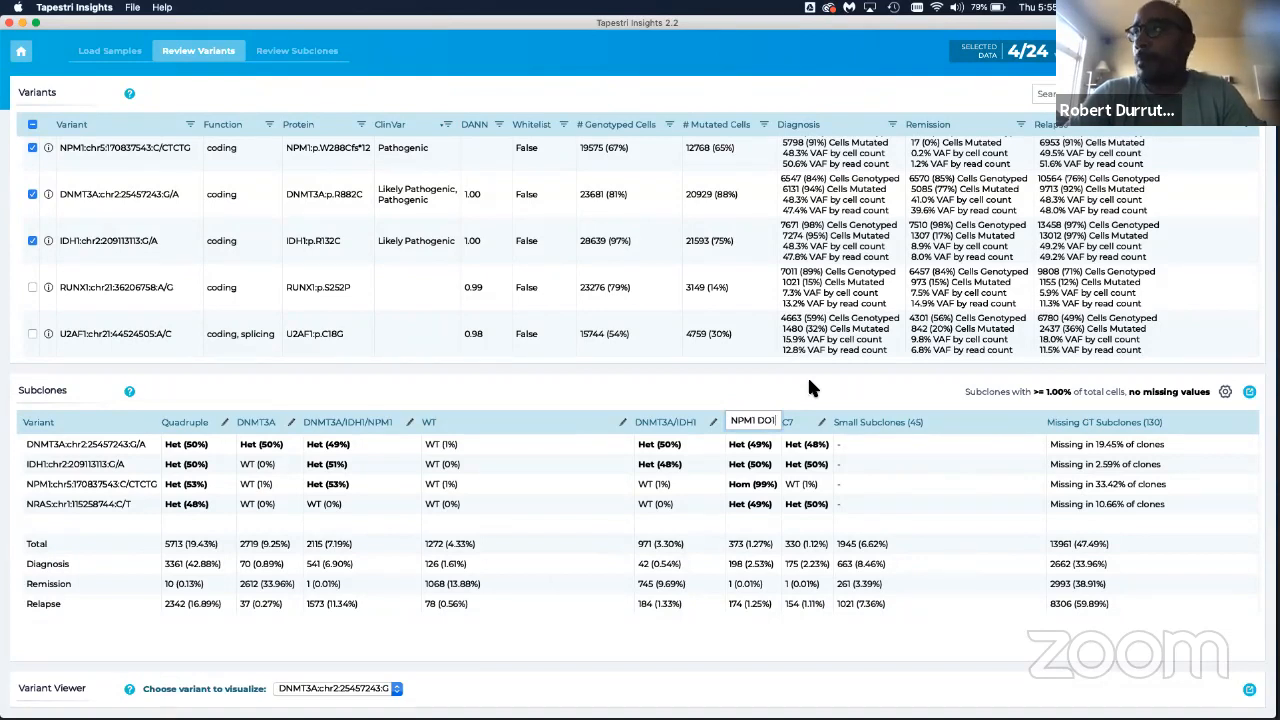
pyautogui.press('Return')
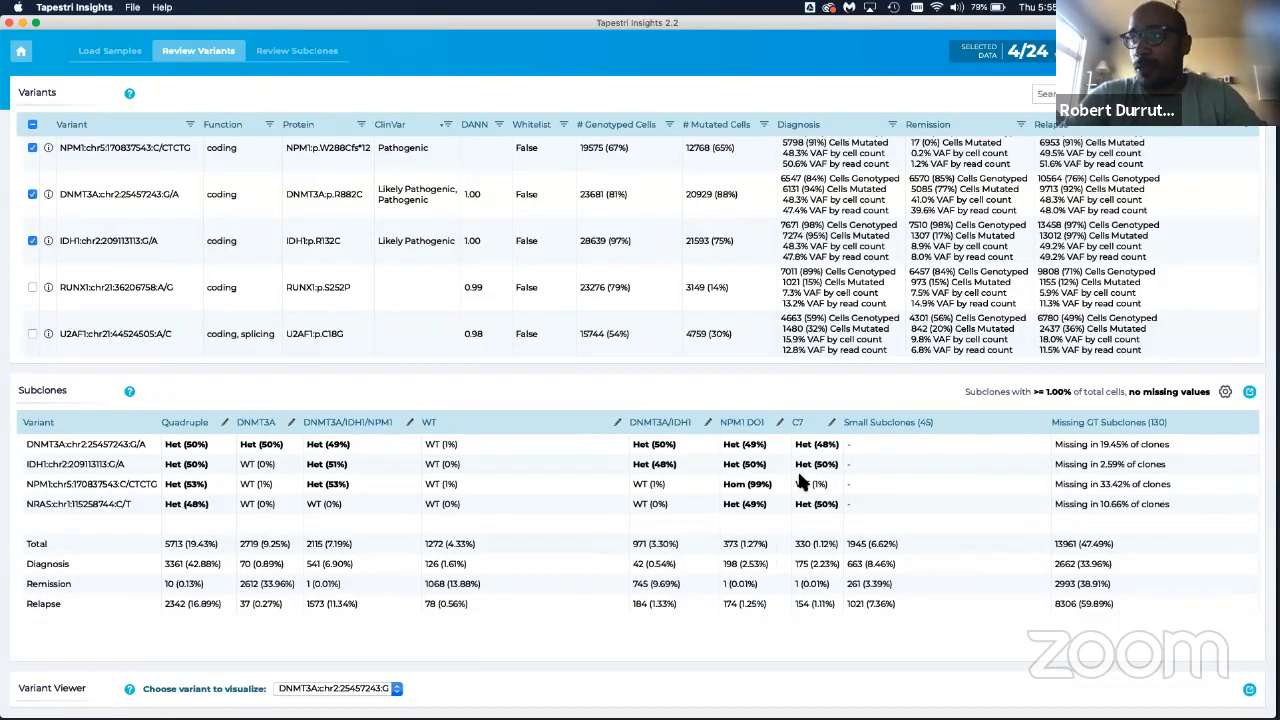
# Step: Rename subclone C7 as NPM1 DO2
pyautogui.click(818, 422)
pyautogui.write('NPM')
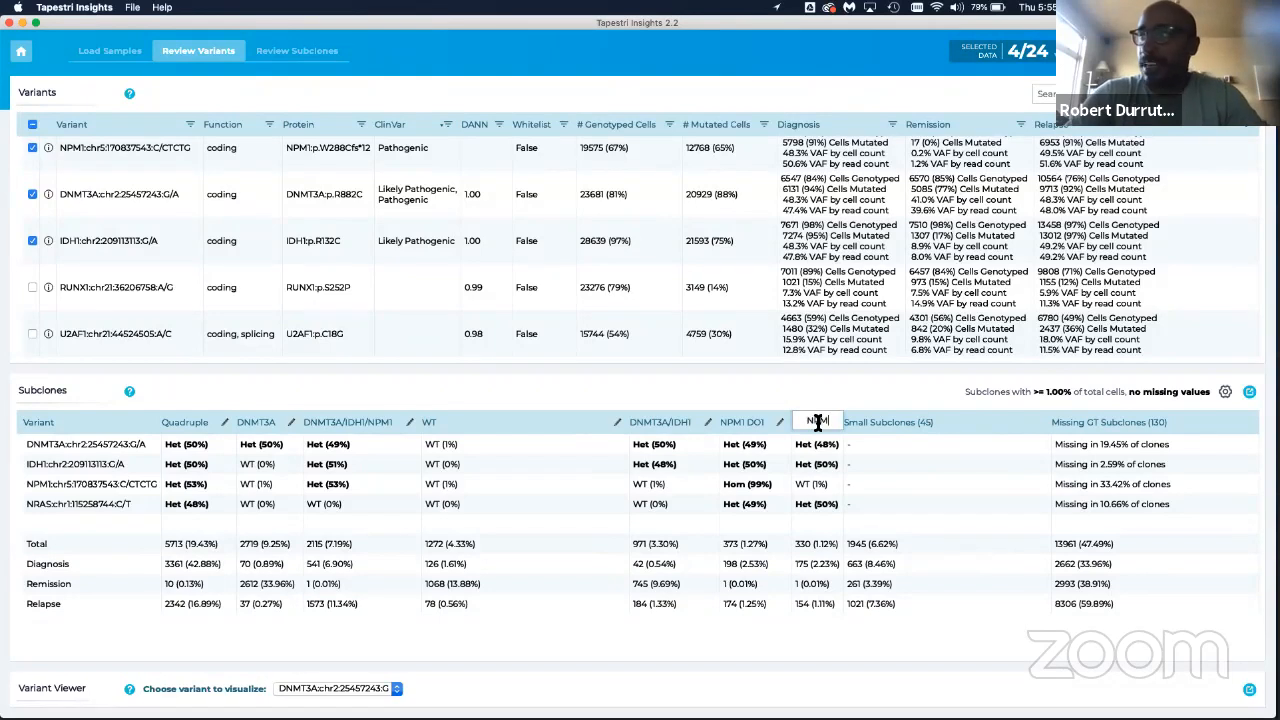
pyautogui.write('1 DO2')
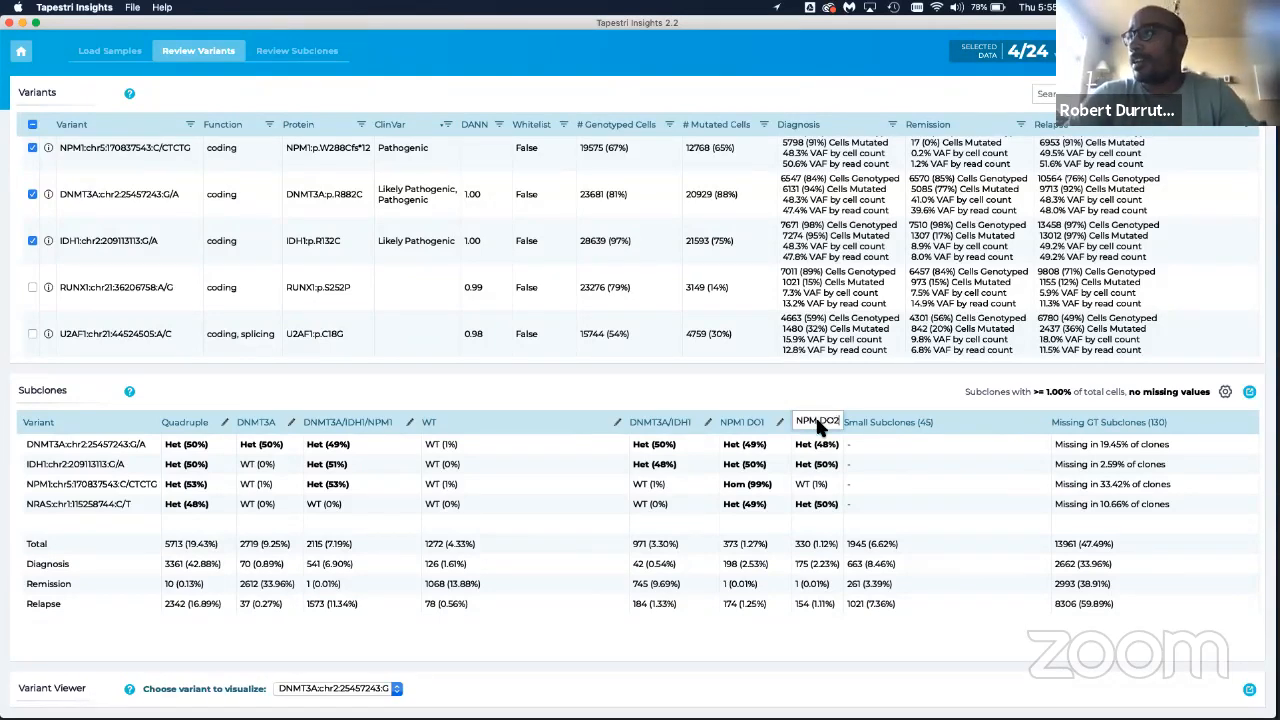
pyautogui.press('Return')
pyautogui.click(814, 424)
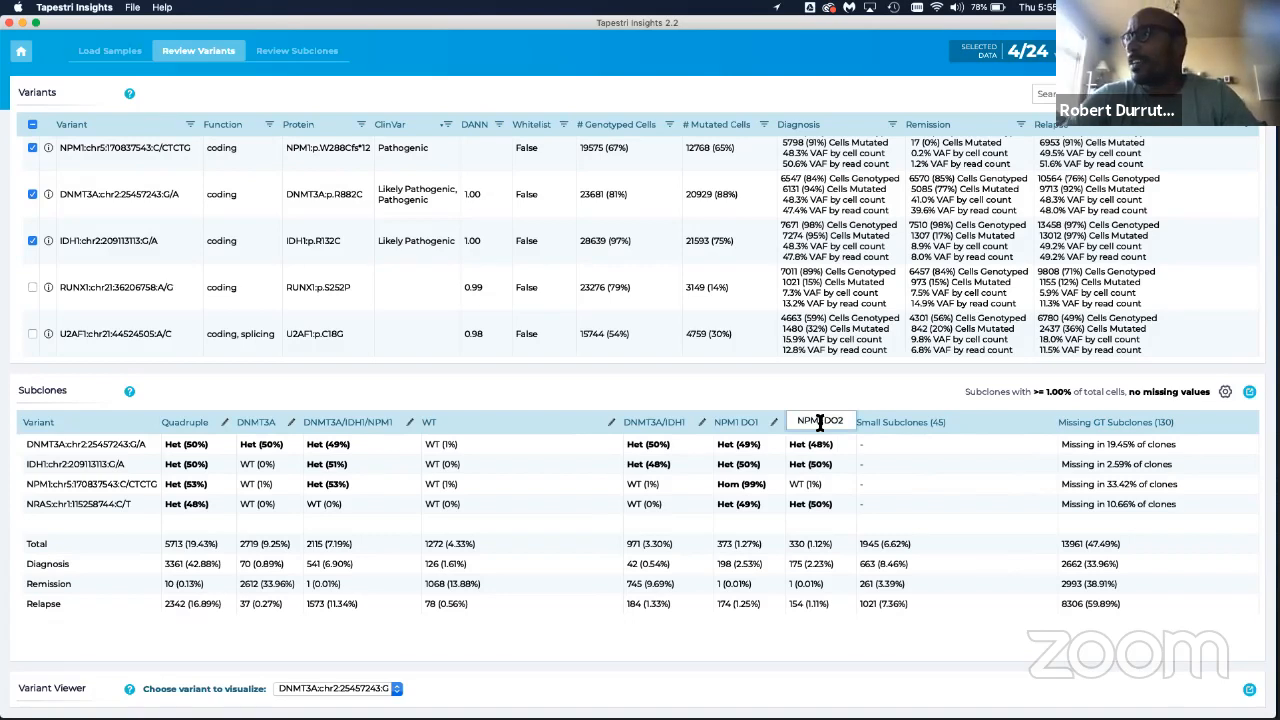
pyautogui.press('Return')
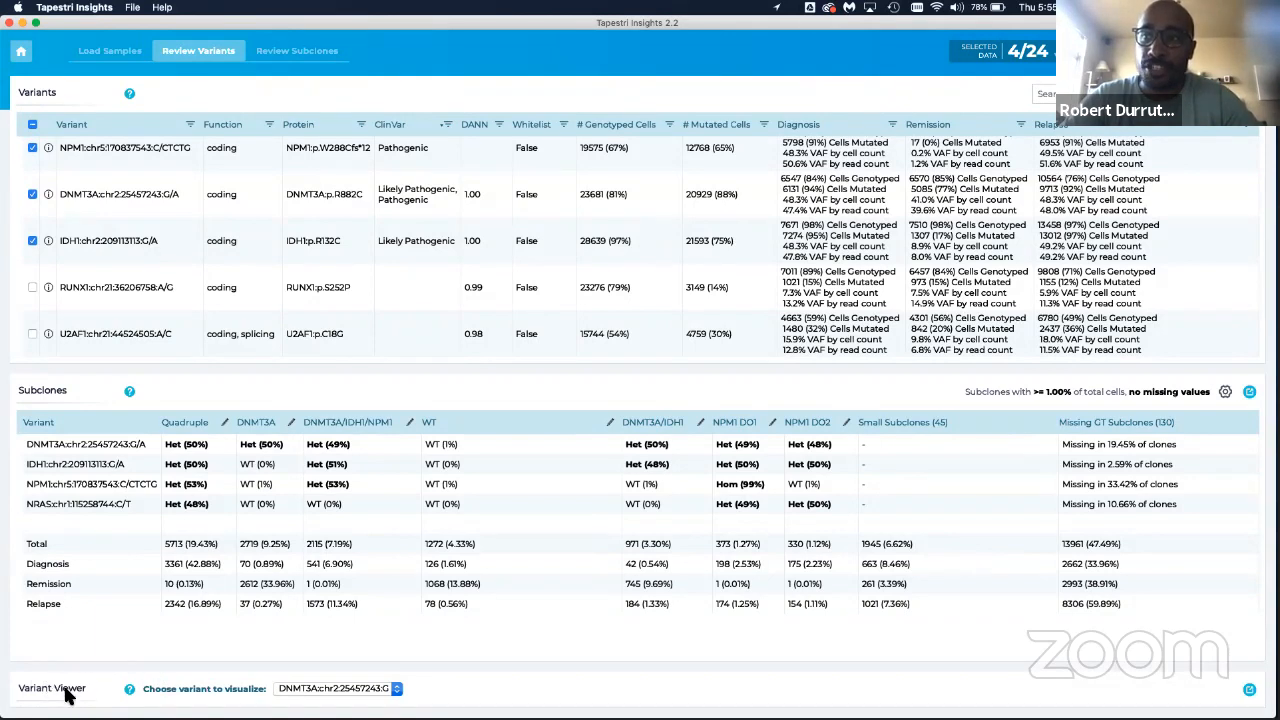
# Step: Visualize the NPM1:chr5:170837543:C/CTCTG variant in the Variant Viewer and expand its plot options
pyautogui.click(388, 690)
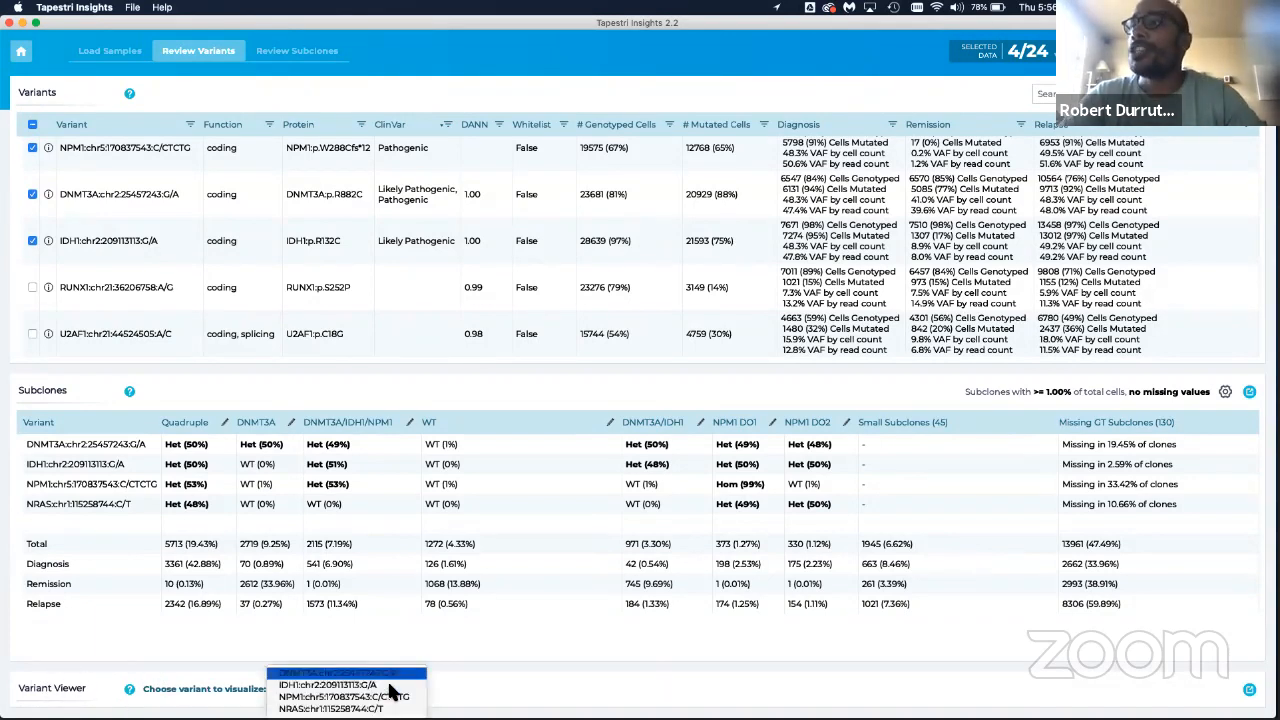
pyautogui.click(307, 697)
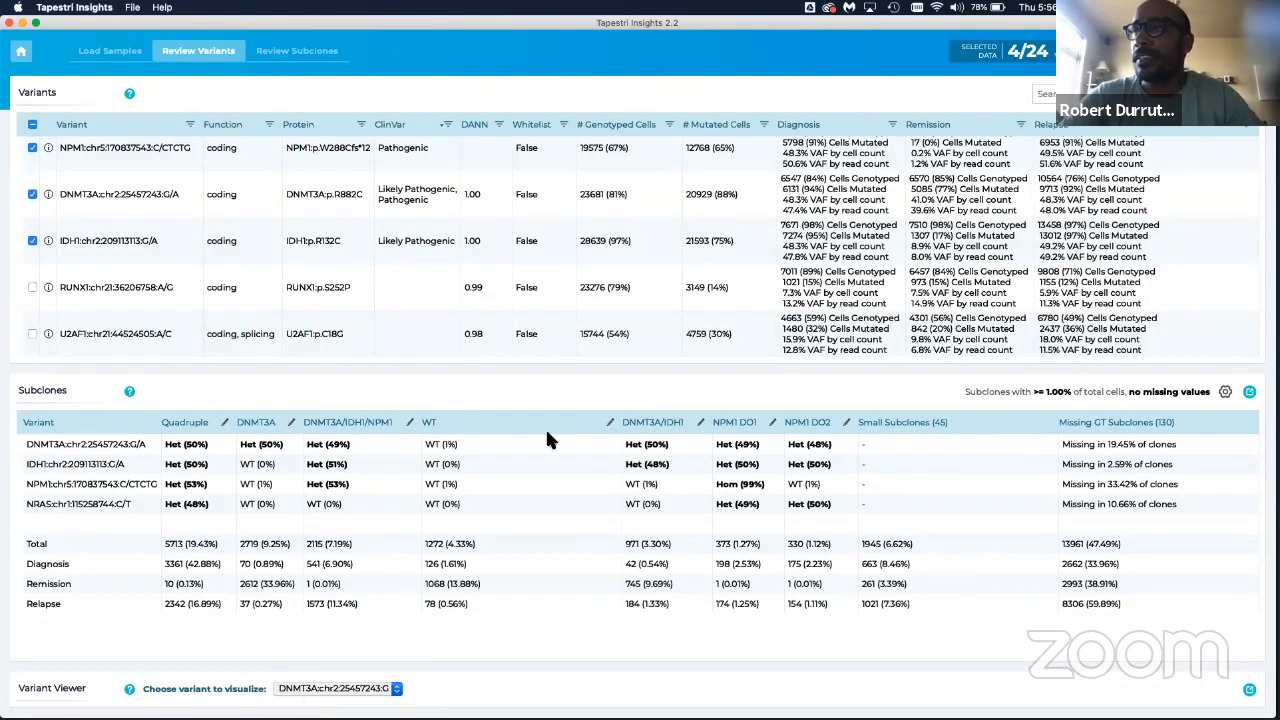
pyautogui.scroll(-10, 545, 427)
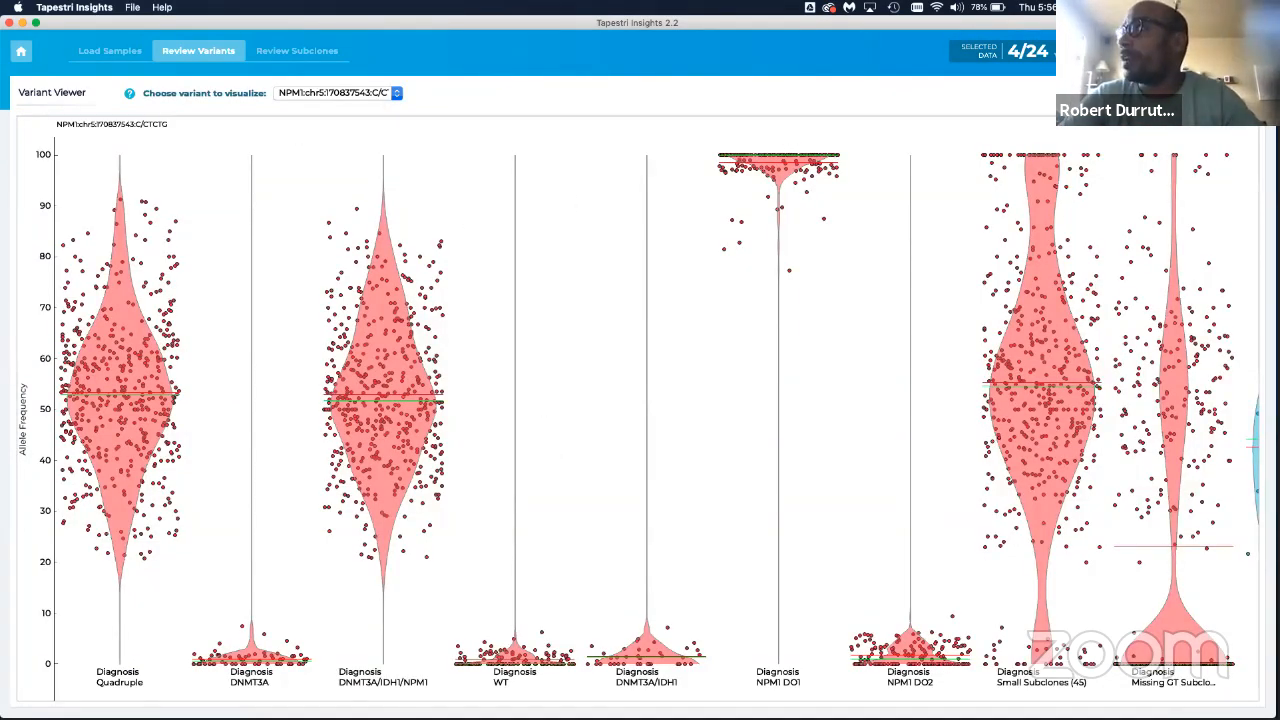
pyautogui.click(1236, 111)
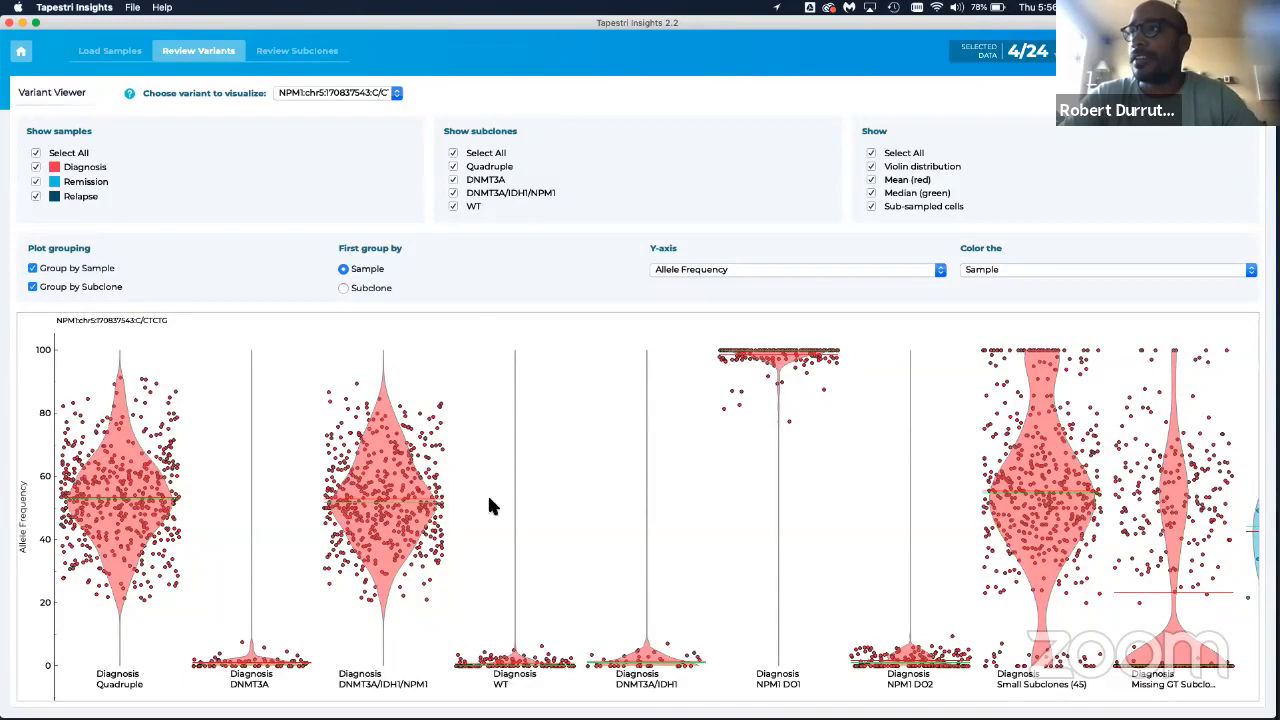
# Step: Examine the NPM1 allele frequency violin plots of every subclone across the diagnosis, remission and relapse samples
pyautogui.hscroll(10, 800, 512)
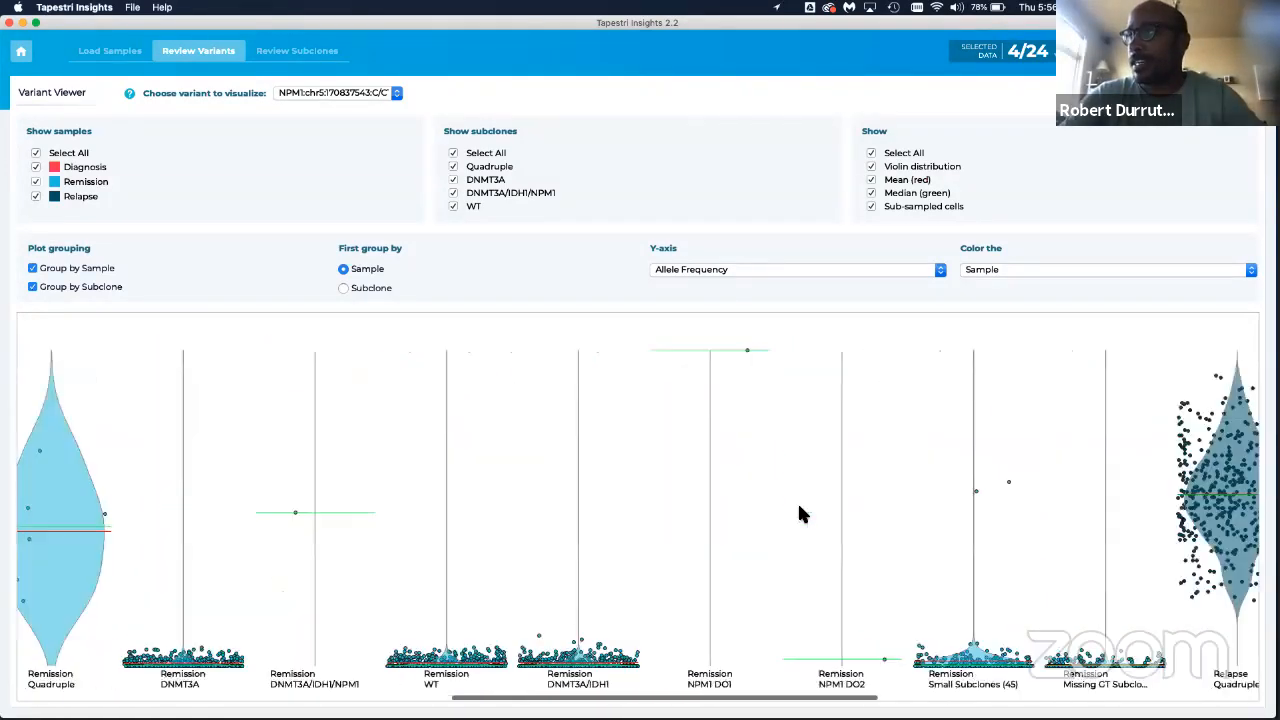
pyautogui.hscroll(5, 800, 512)
pyautogui.hscroll(-10, 800, 512)
pyautogui.hscroll(6, 800, 512)
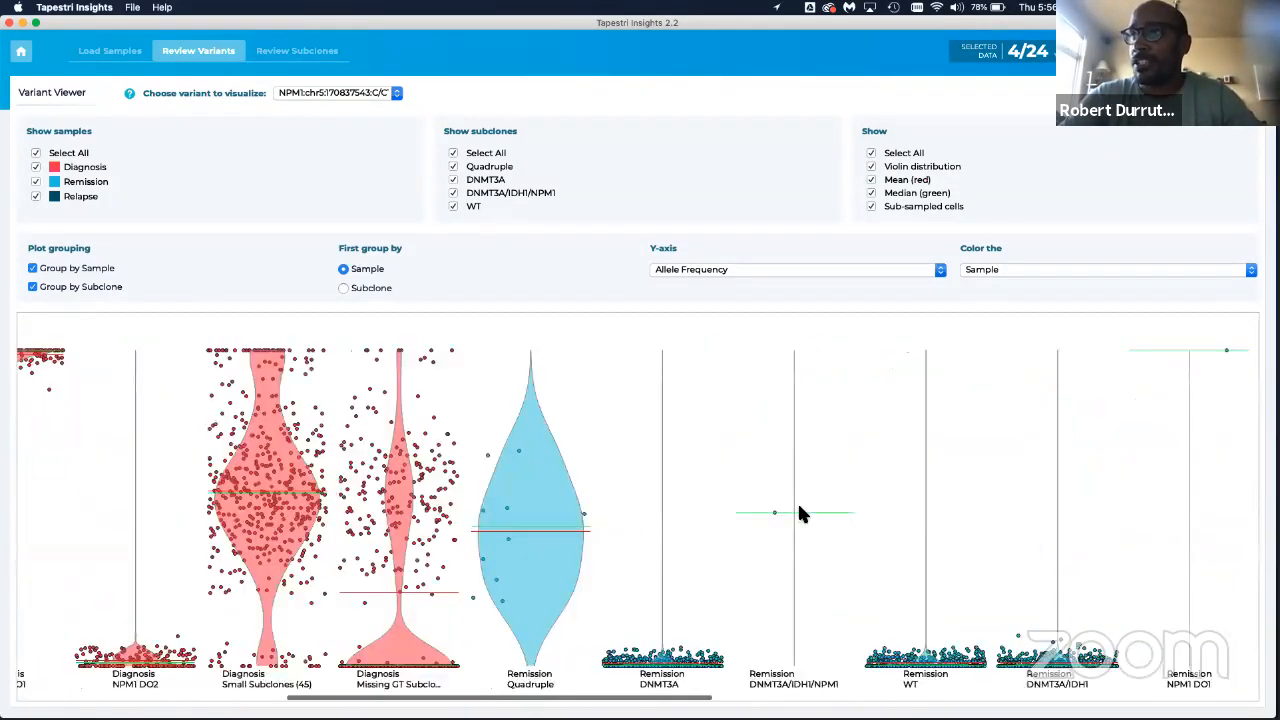
pyautogui.hscroll(-8, 800, 512)
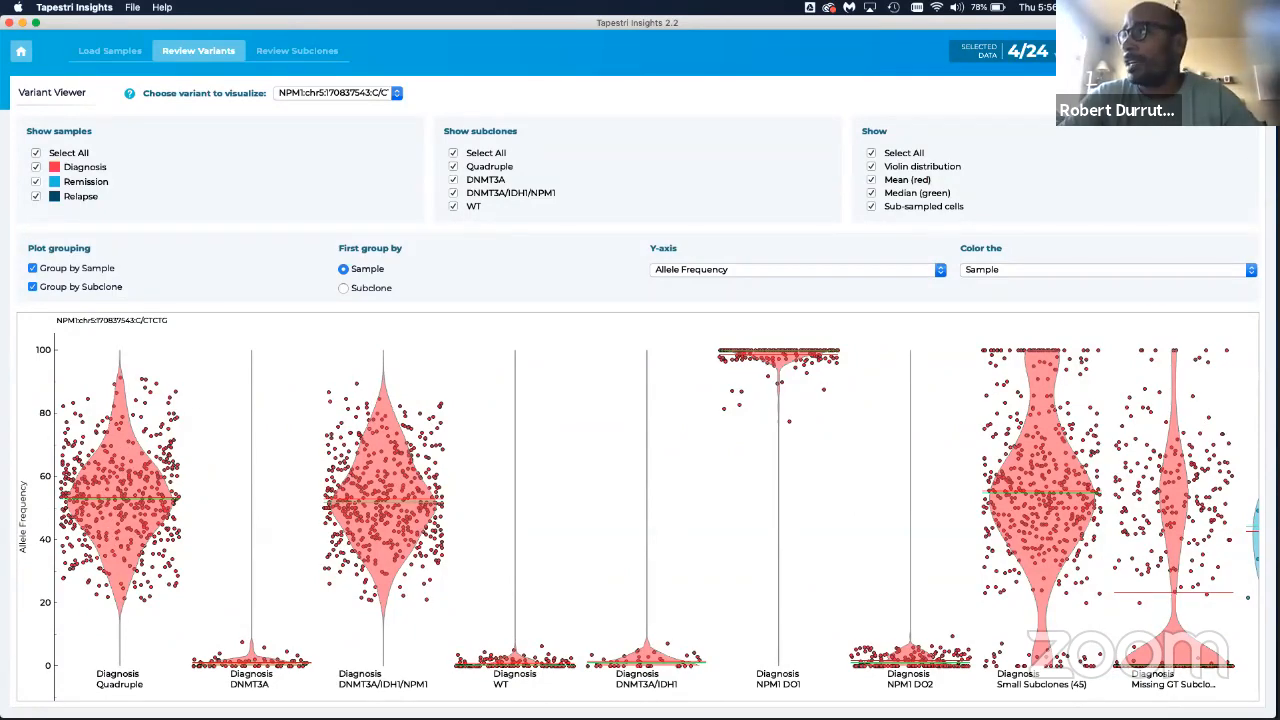
pyautogui.scroll(10, 163, 486)
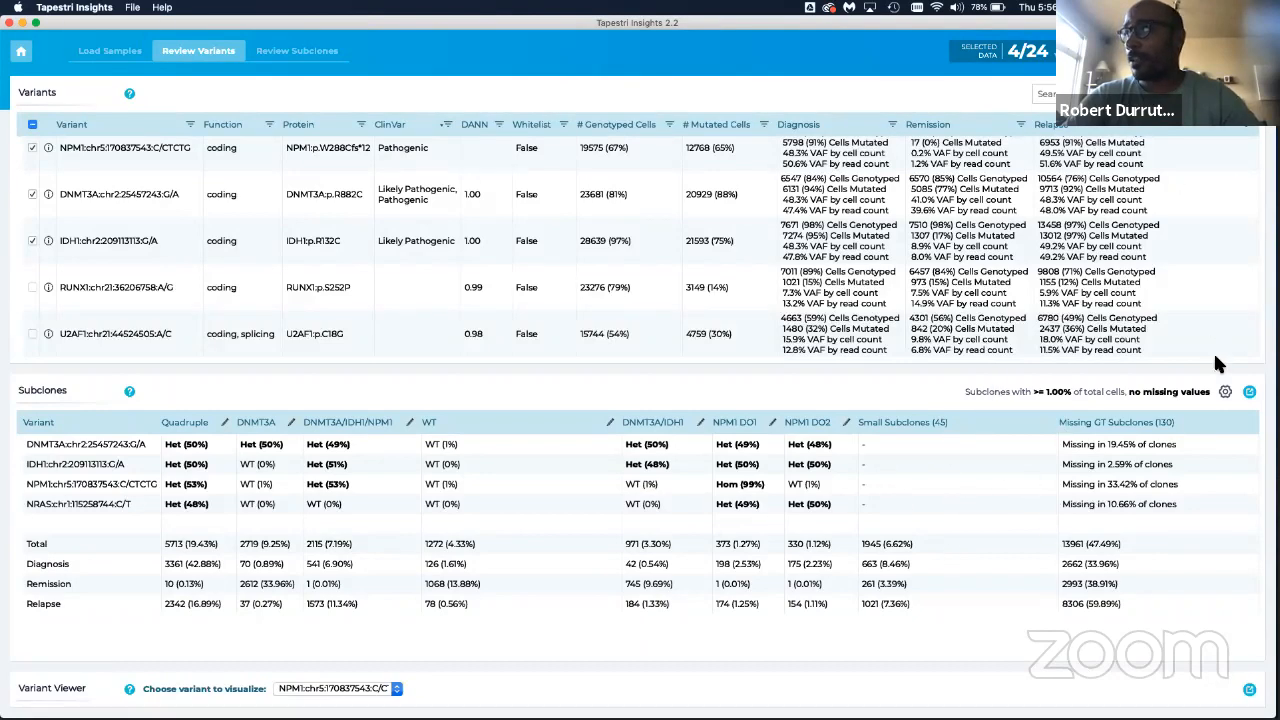
pyautogui.click(1250, 692)
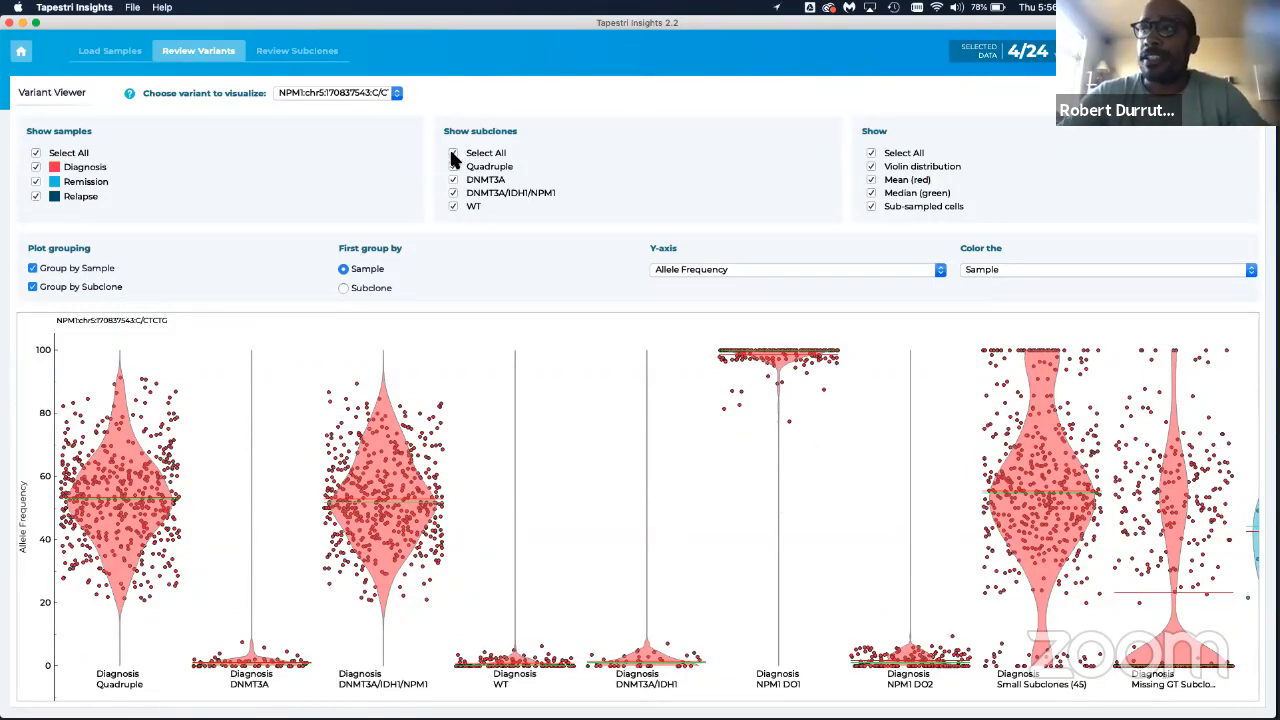
# Step: Limit the violin plots to the Quadruple, NPM1 DO1 and NPM1 DO2 subclones and hide the Remission sample
pyautogui.click(507, 154)
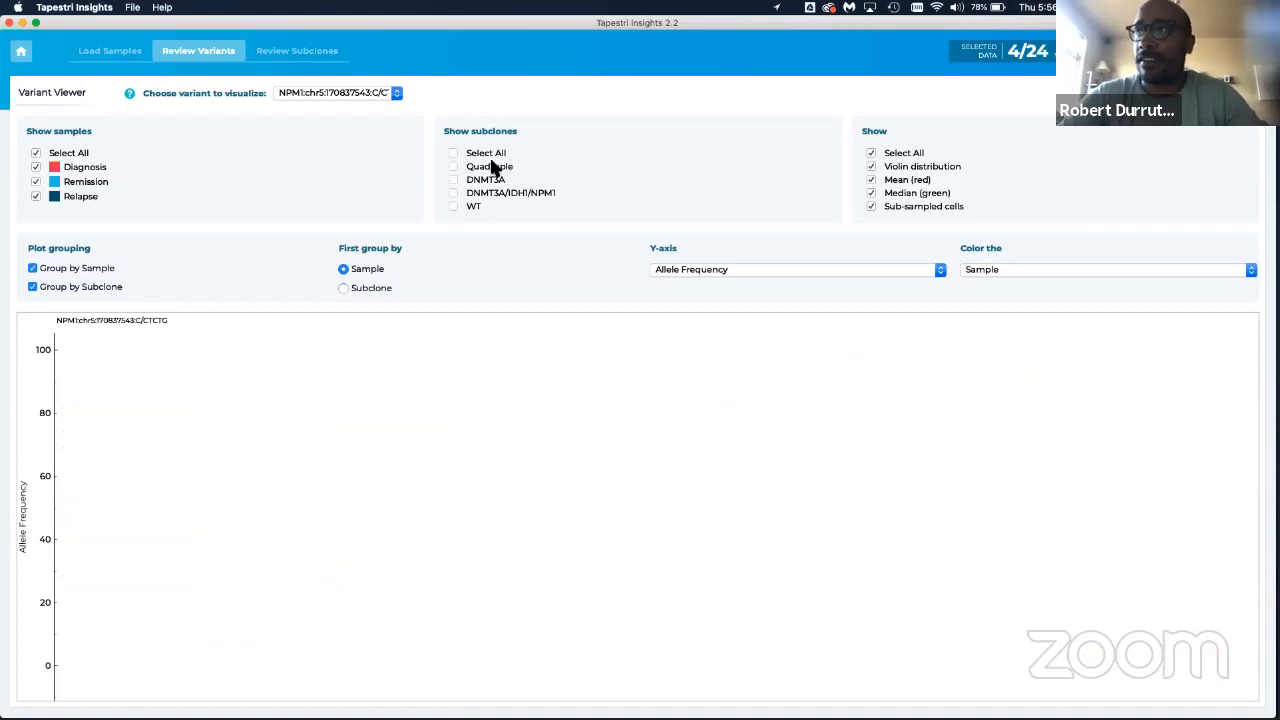
pyautogui.scroll(-5, 515, 192)
pyautogui.scroll(5, 511, 185)
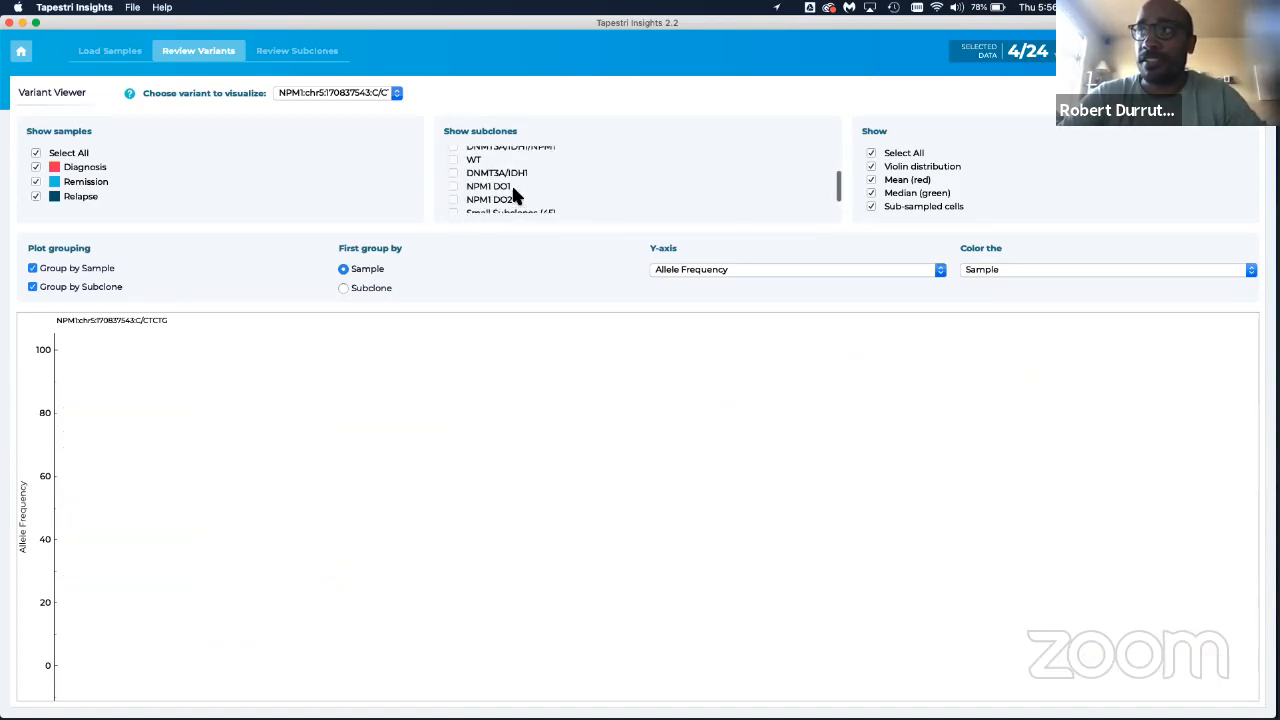
pyautogui.scroll(-5, 480, 180)
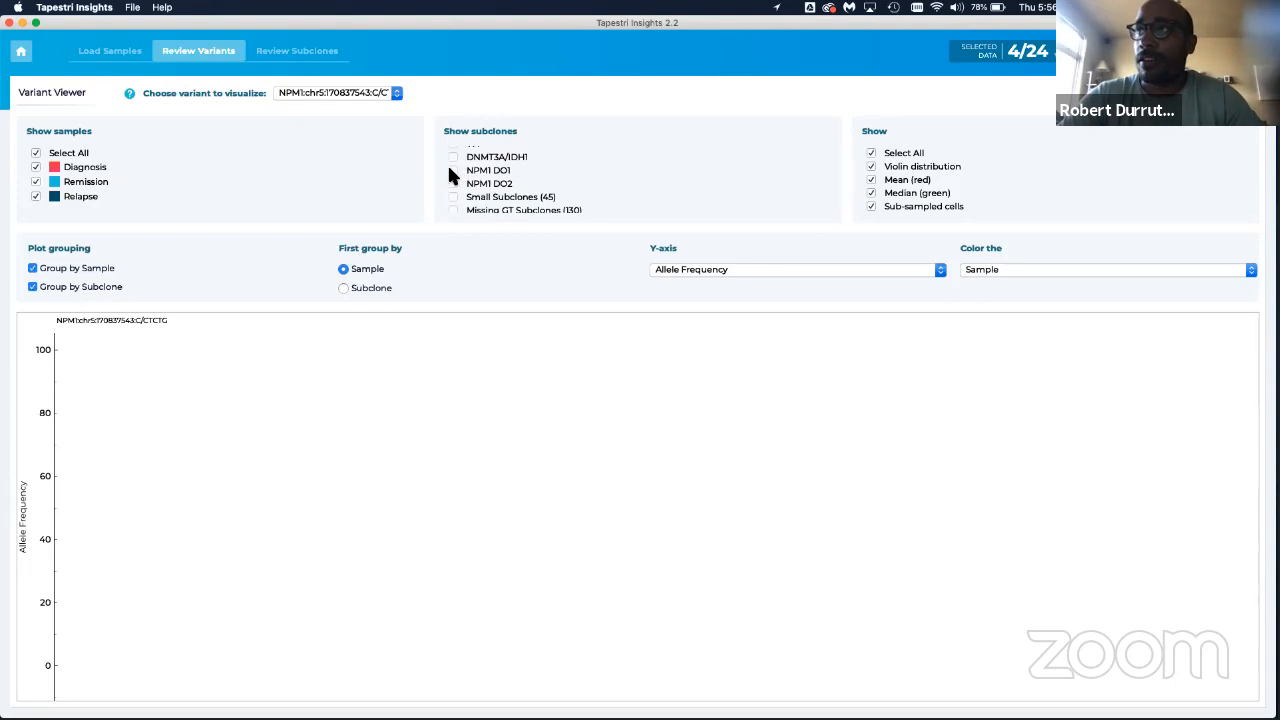
pyautogui.click(453, 170)
pyautogui.click(453, 184)
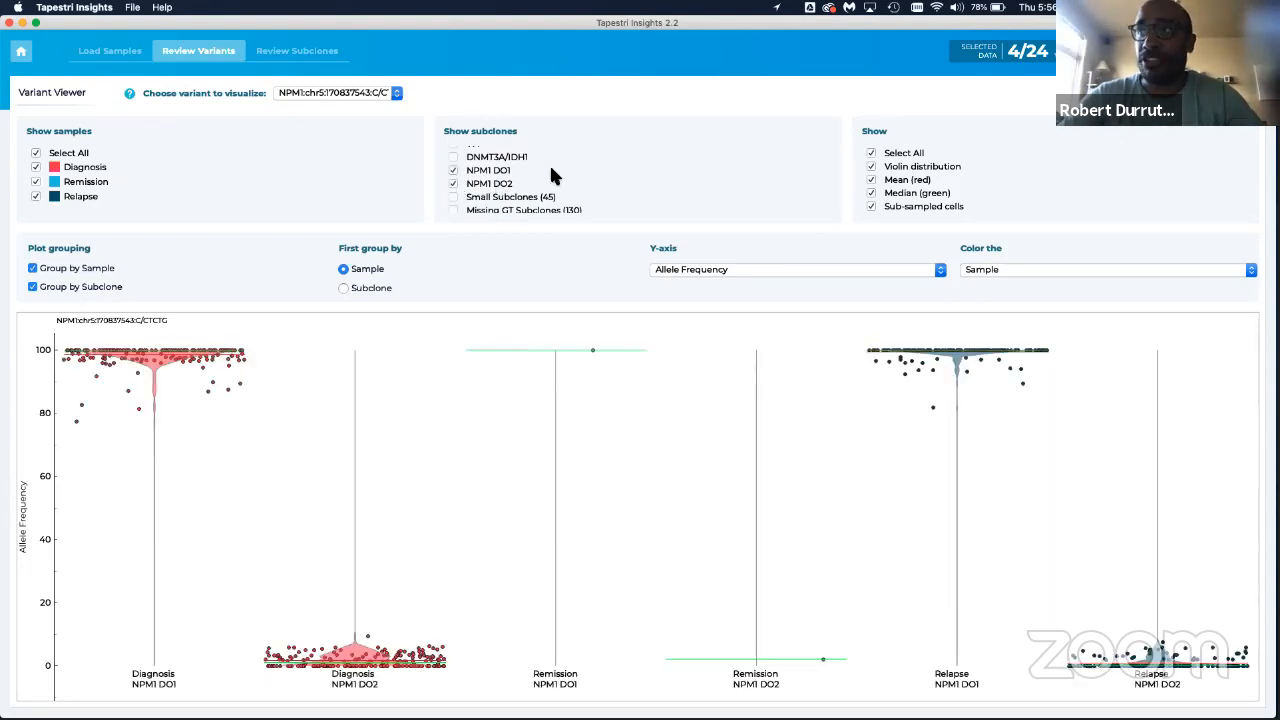
pyautogui.scroll(5, 525, 151)
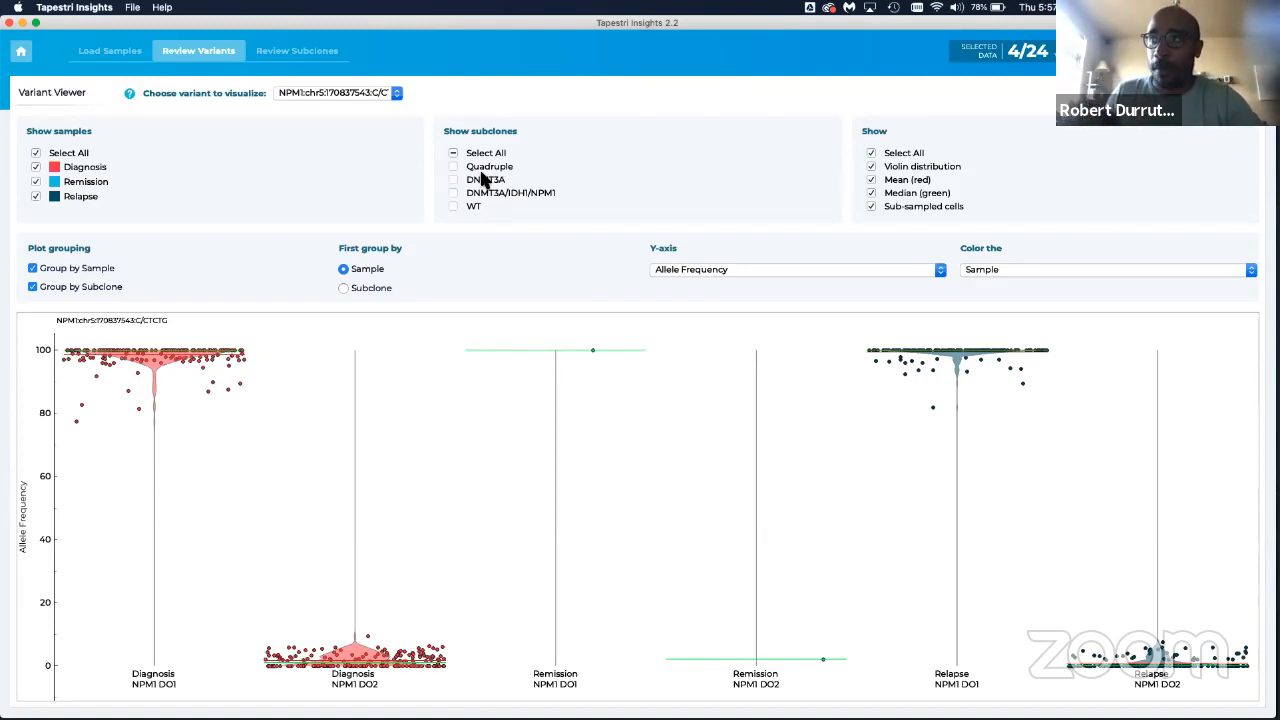
pyautogui.click(453, 167)
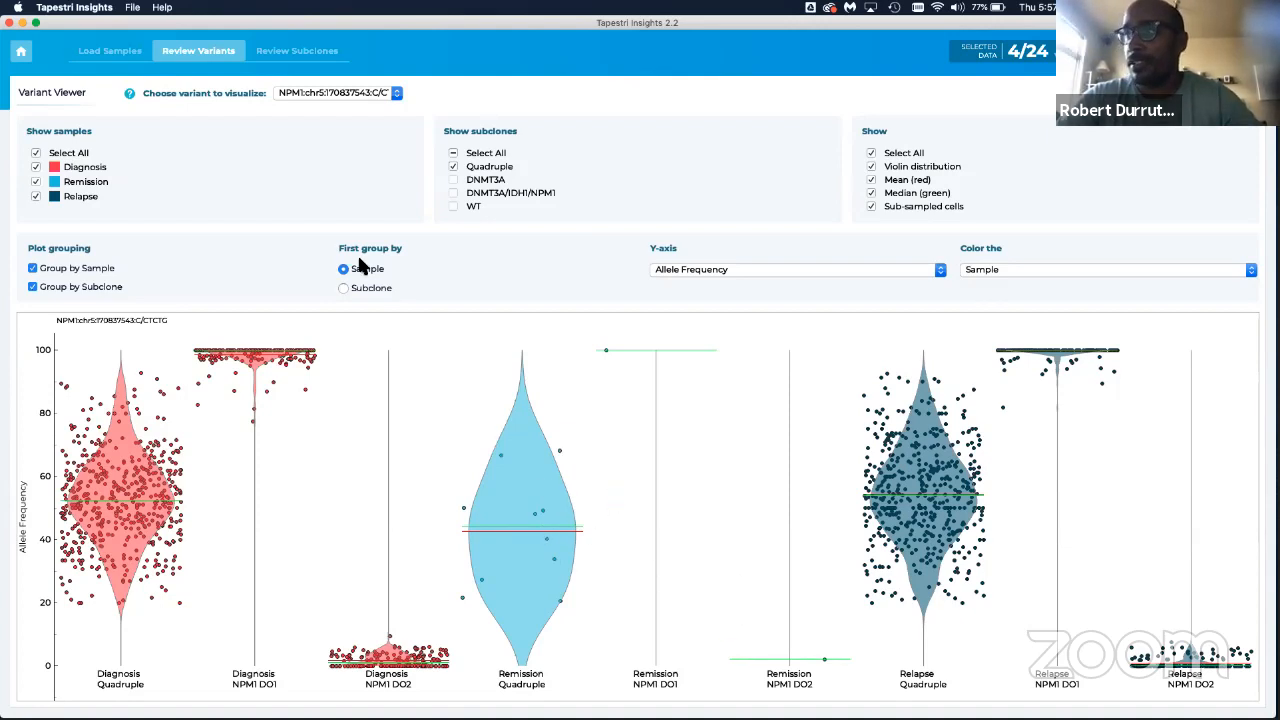
pyautogui.click(36, 181)
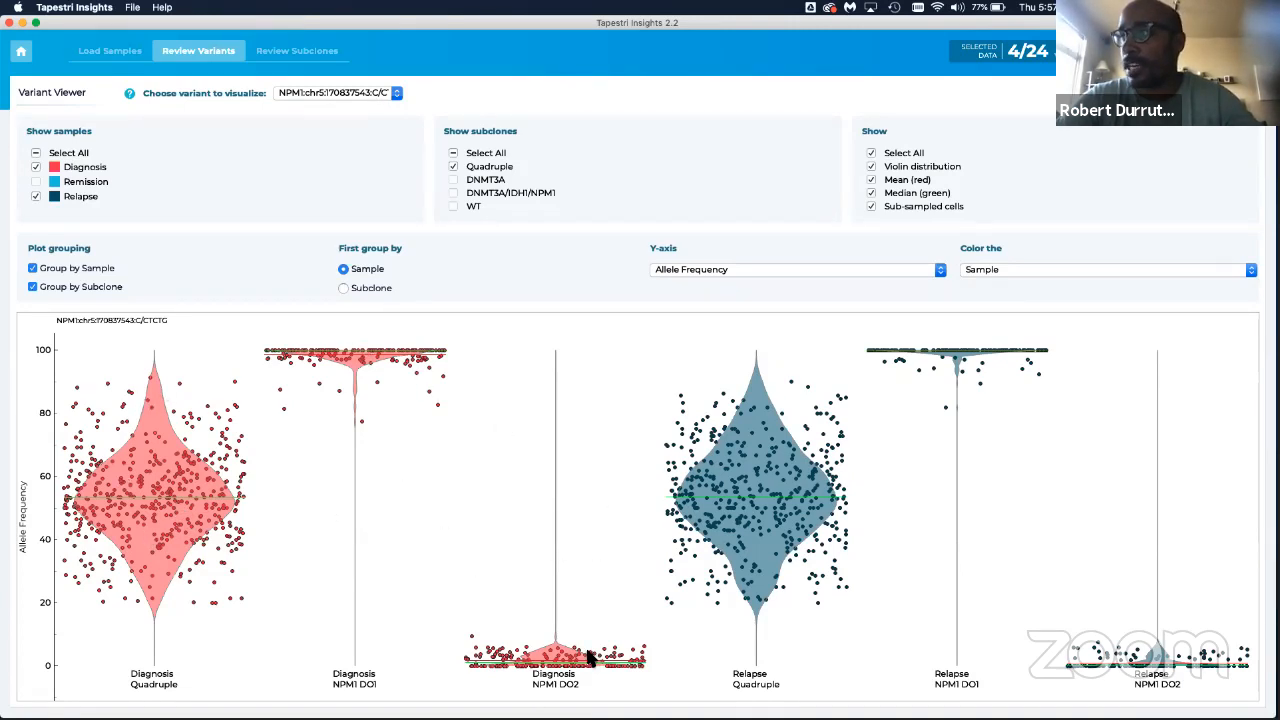
# Step: Plot Quality on the Y-axis of the violin plots and hide the median lines
pyautogui.click(785, 270)
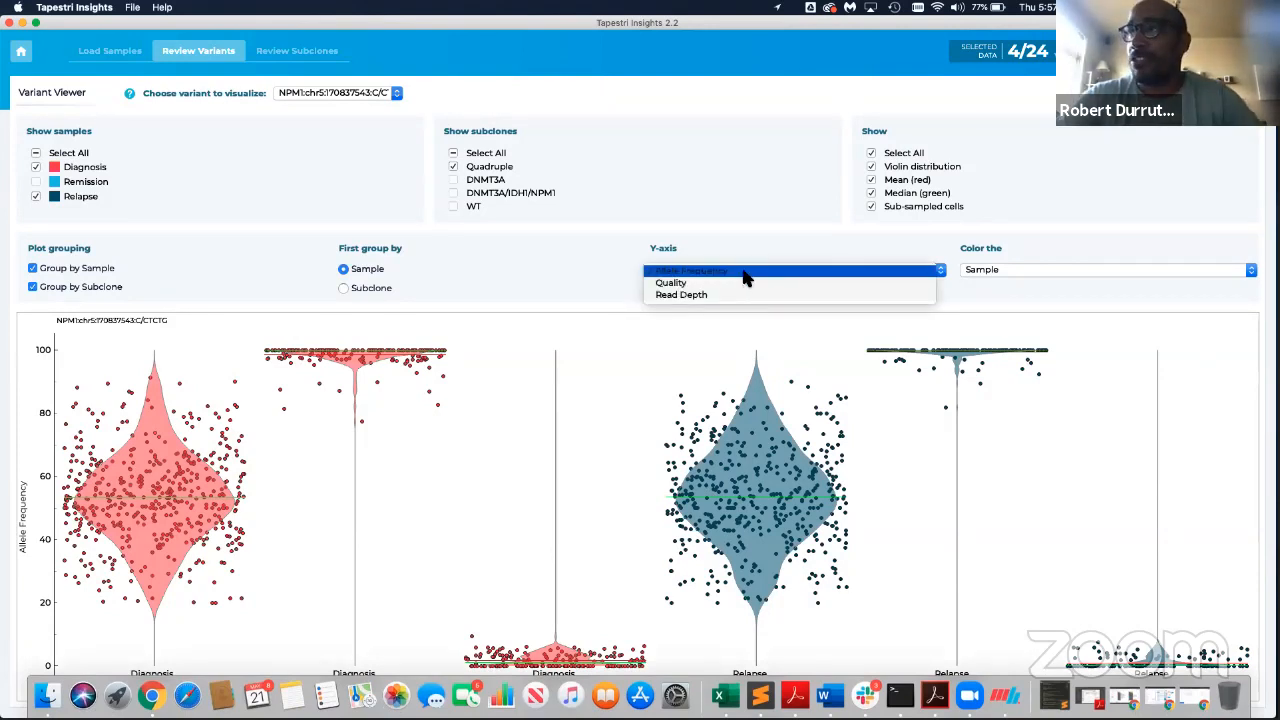
pyautogui.click(681, 283)
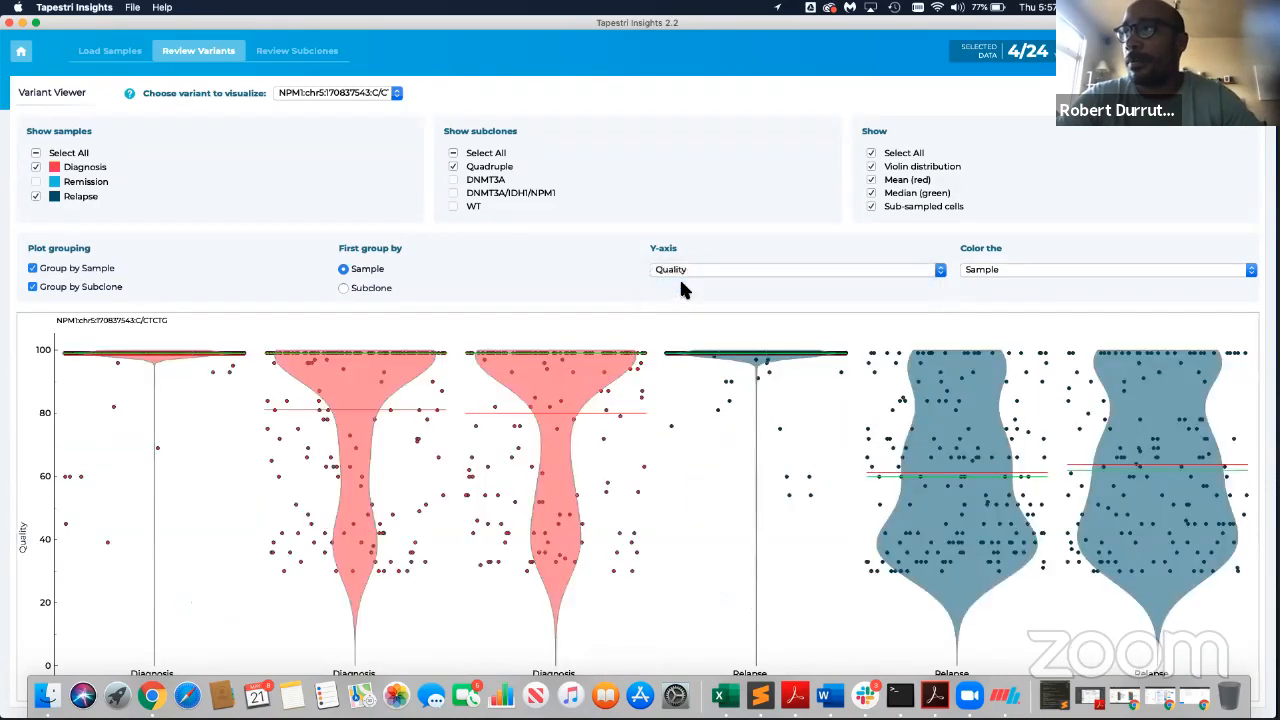
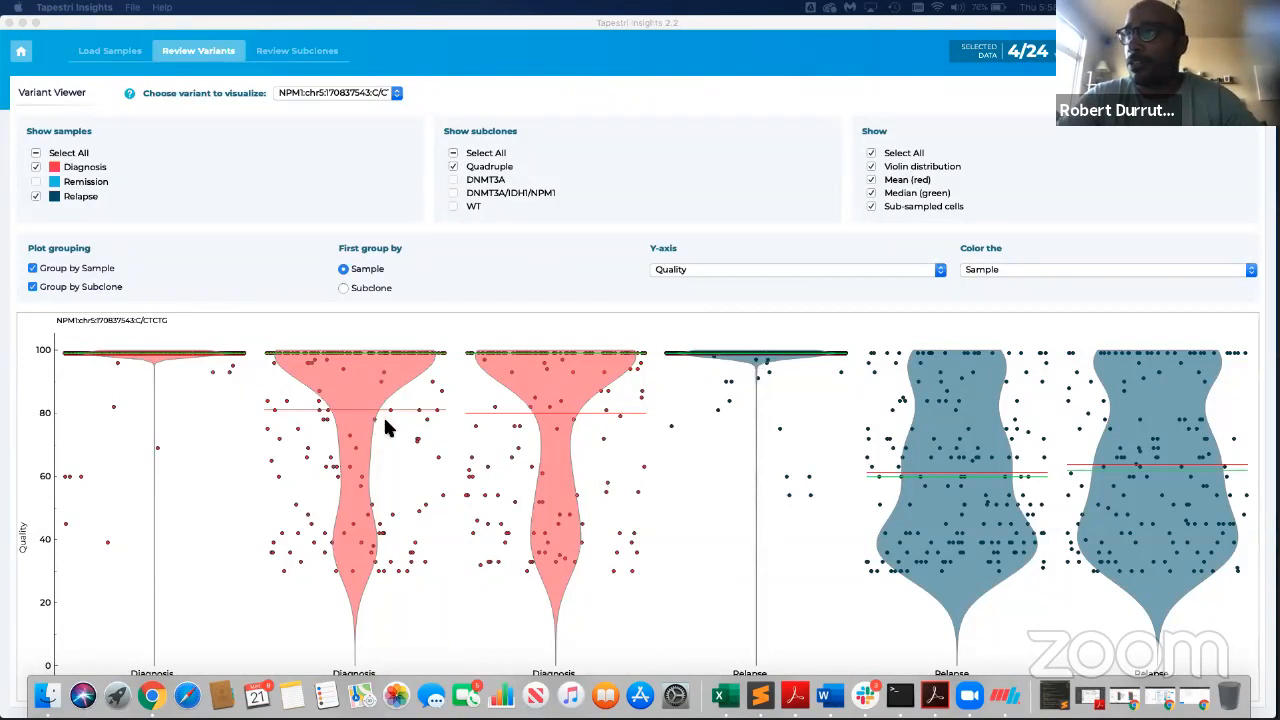
pyautogui.click(884, 197)
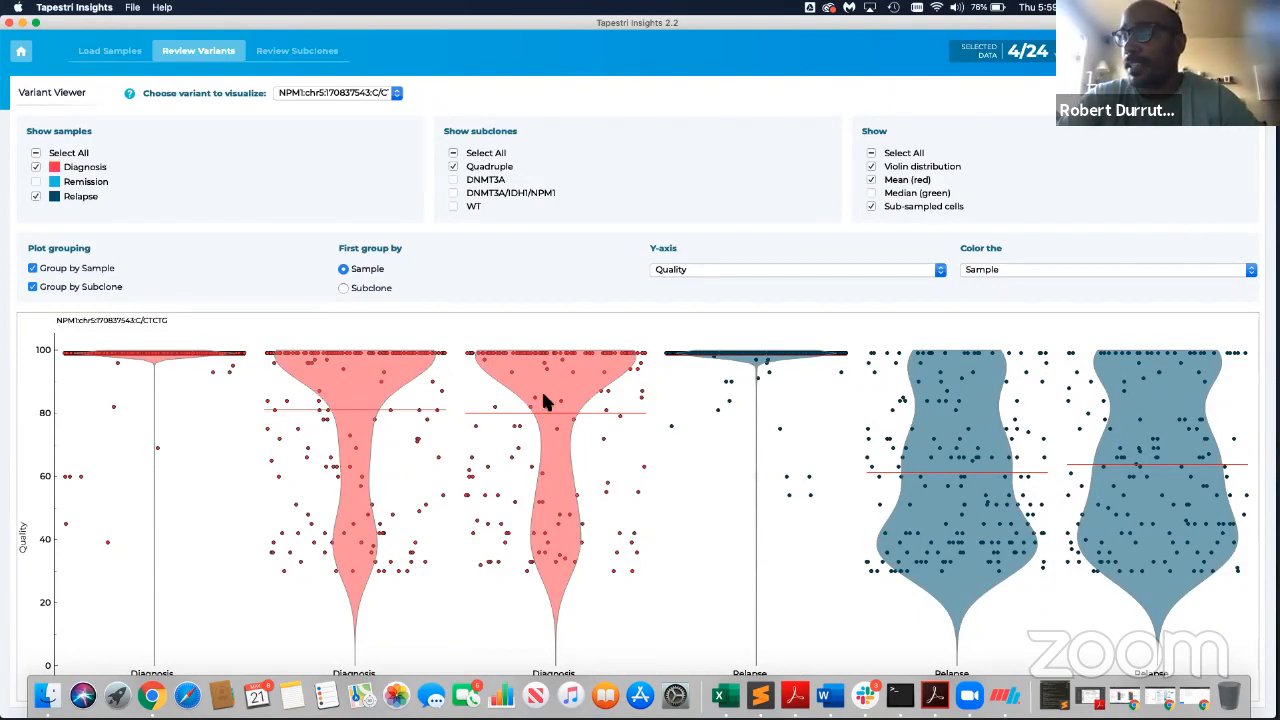
# Step: Plot Read Depth on the Y-axis and hide the Relapse sample so only Diagnosis is plotted
pyautogui.click(793, 273)
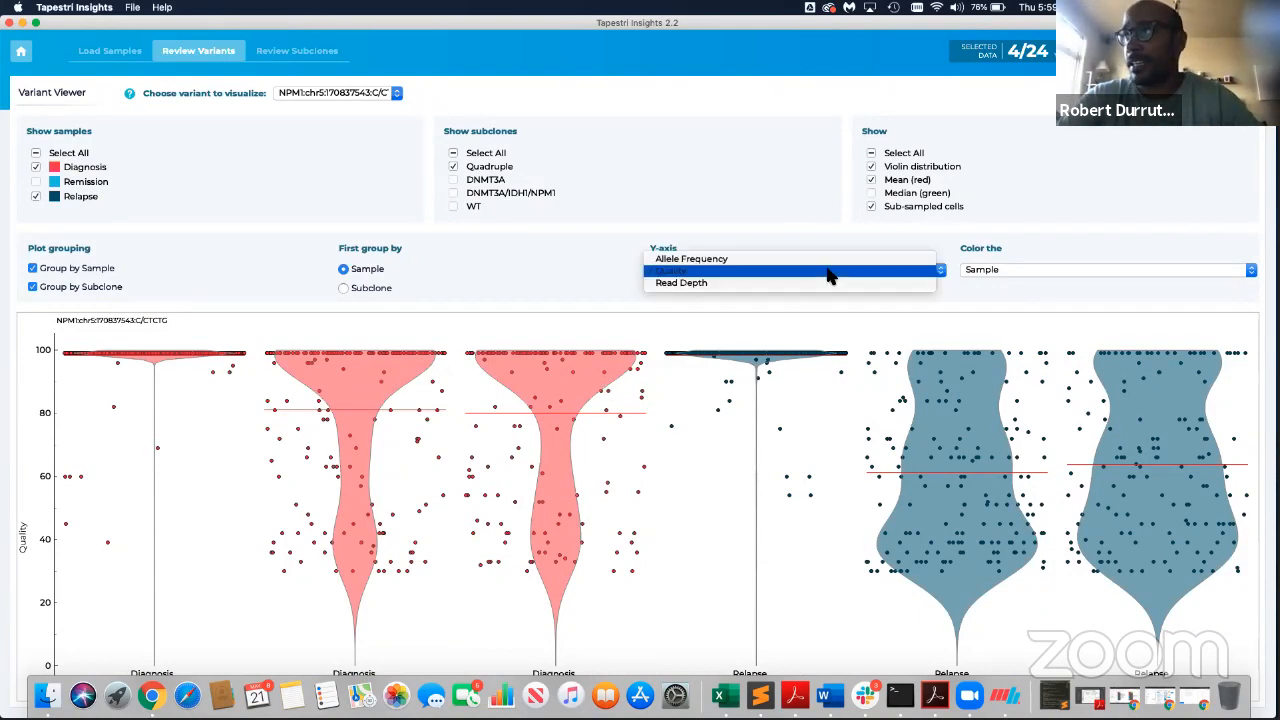
pyautogui.click(750, 284)
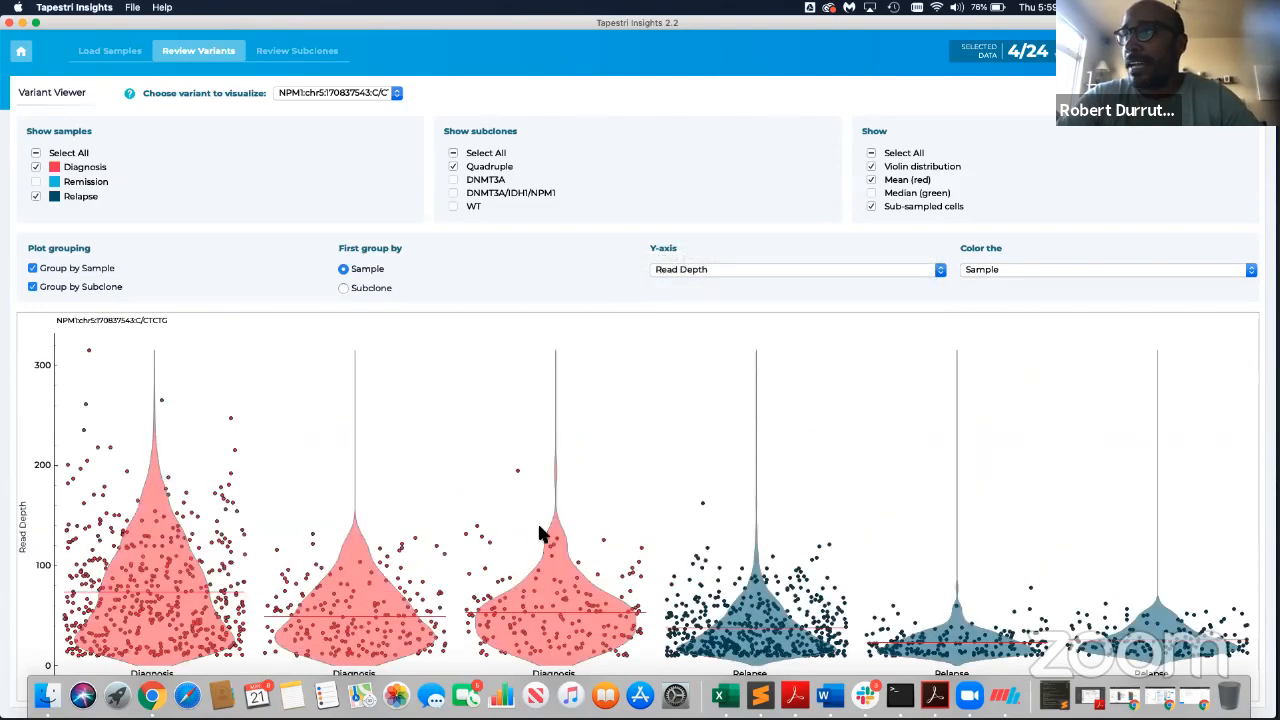
pyautogui.click(35, 197)
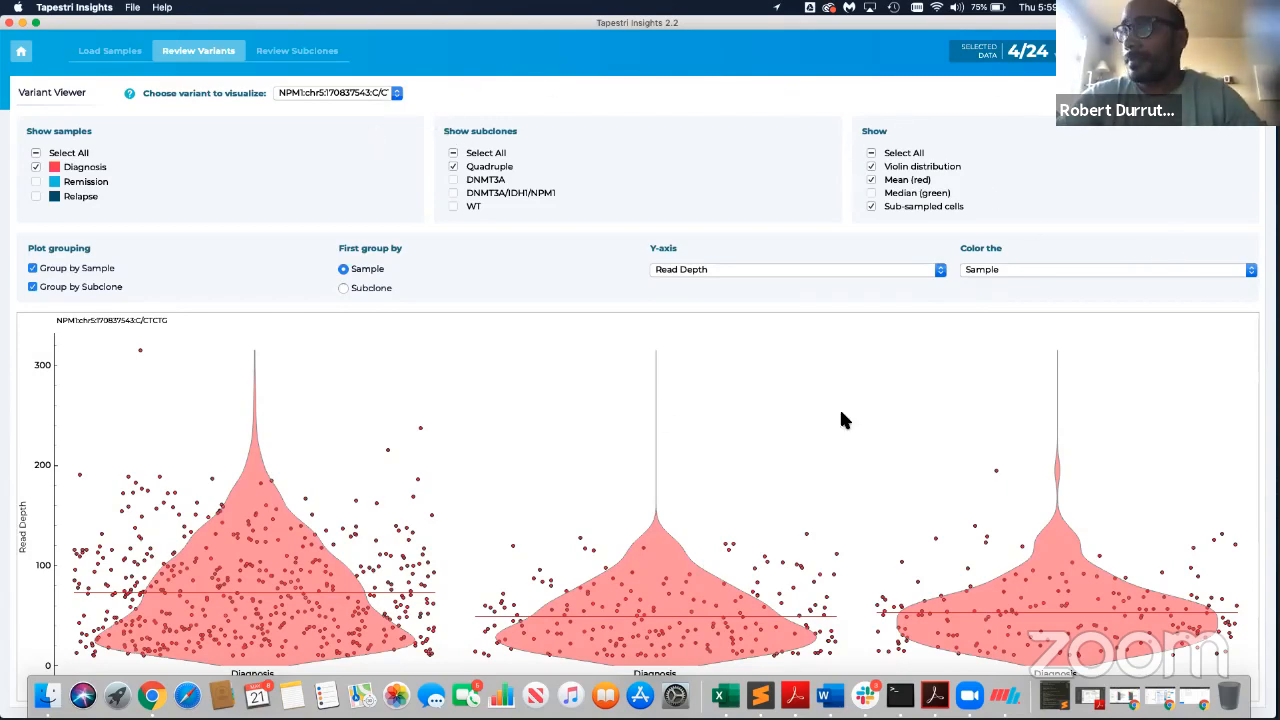
pyautogui.scroll(6, 709, 498)
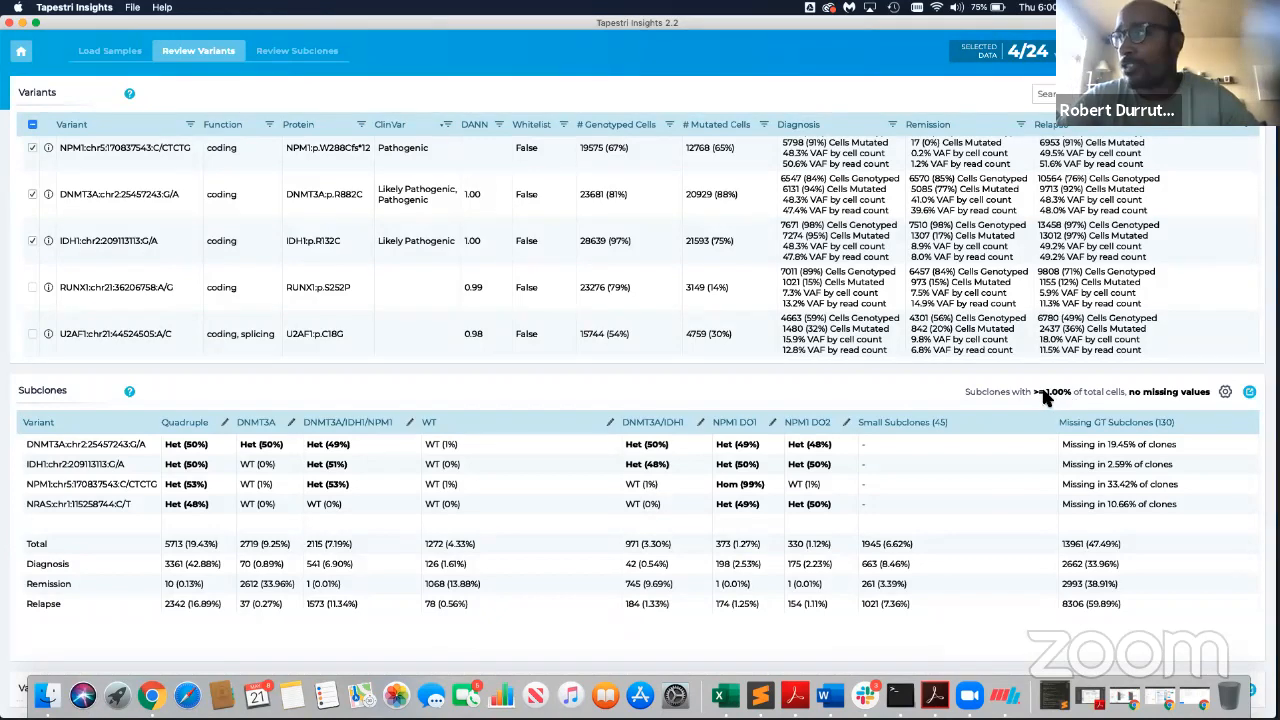
pyautogui.click(776, 423)
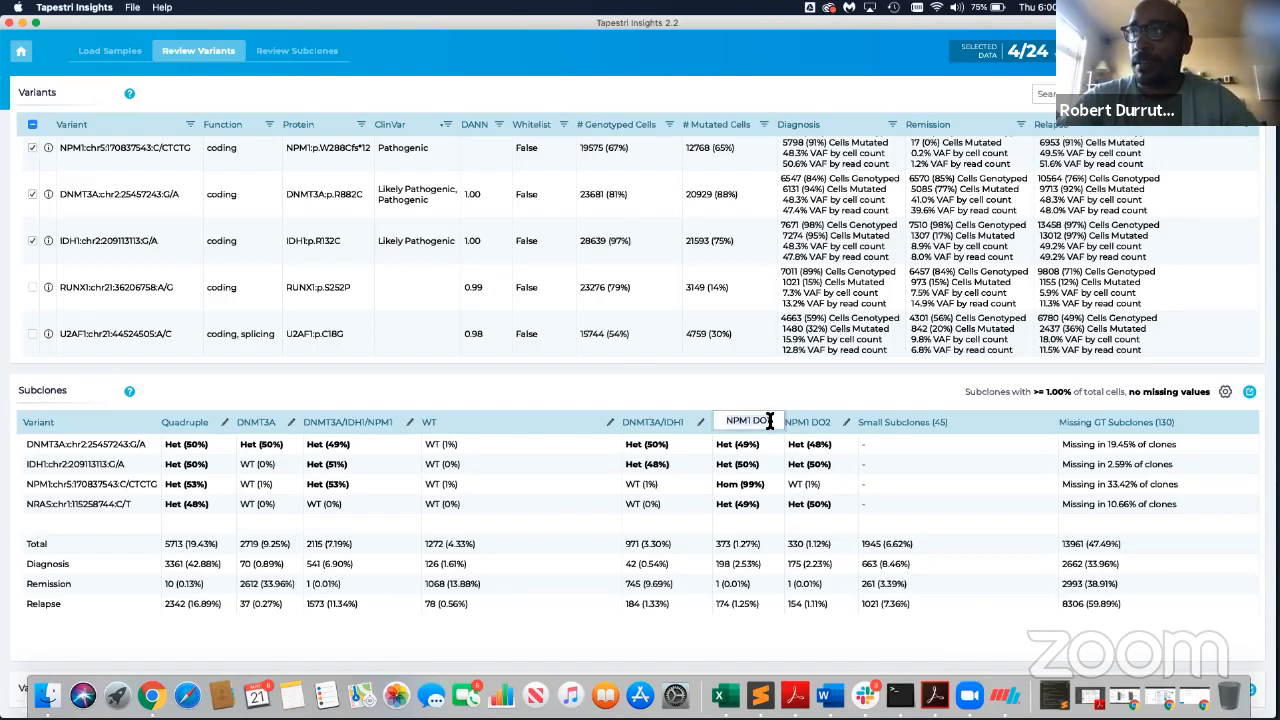
pyautogui.click(719, 628)
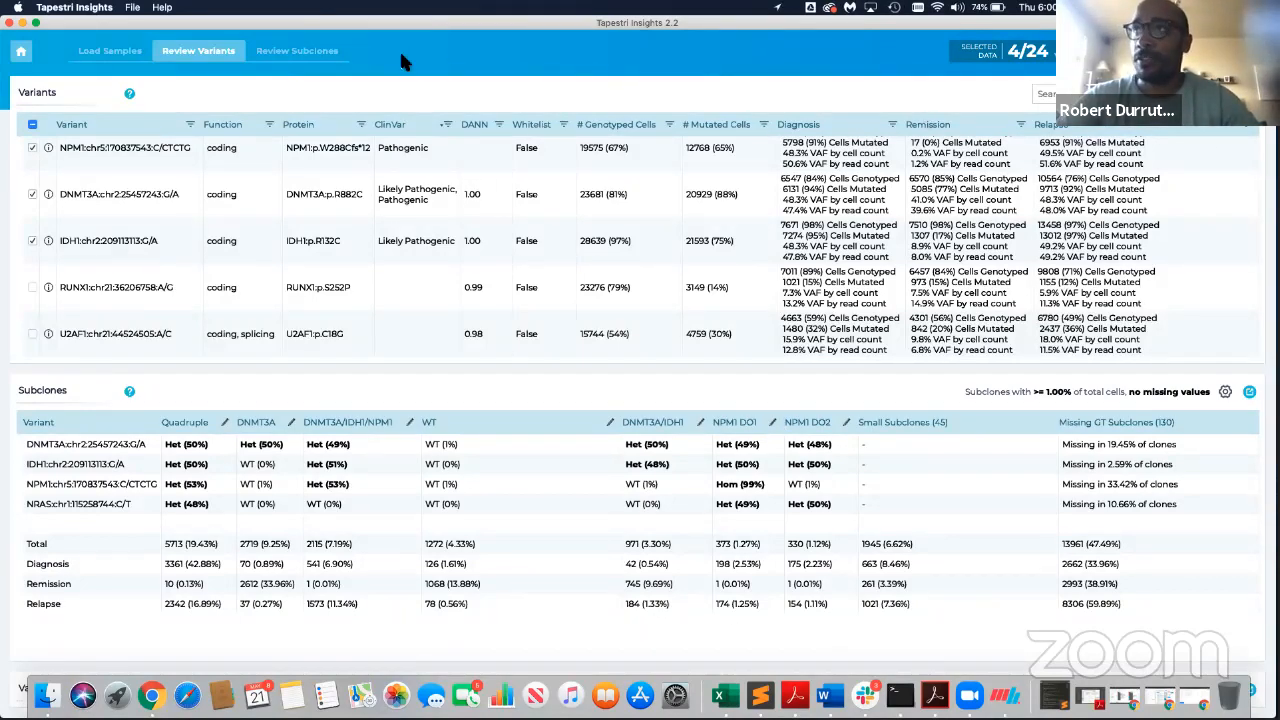
# Step: In the subclone review, show the bar plot as percentages and hide the NPM1 DO1 and NPM1 DO2 subclones
pyautogui.click(305, 49)
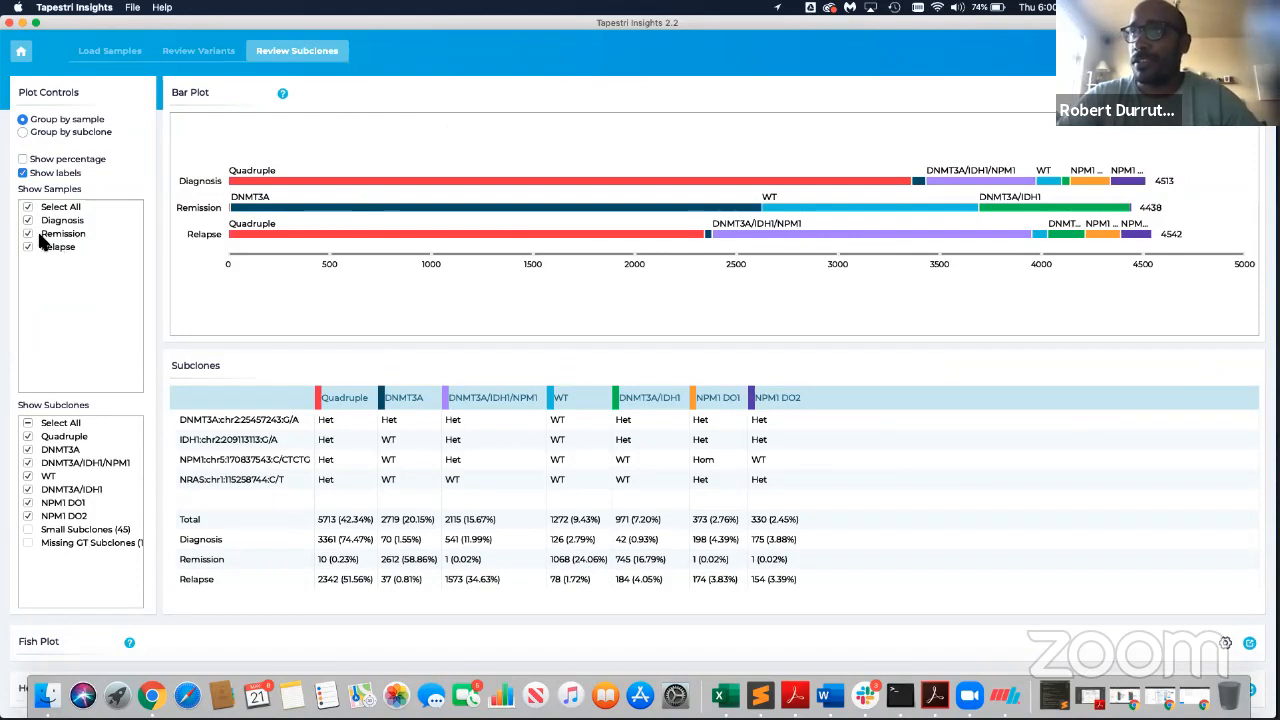
pyautogui.click(96, 160)
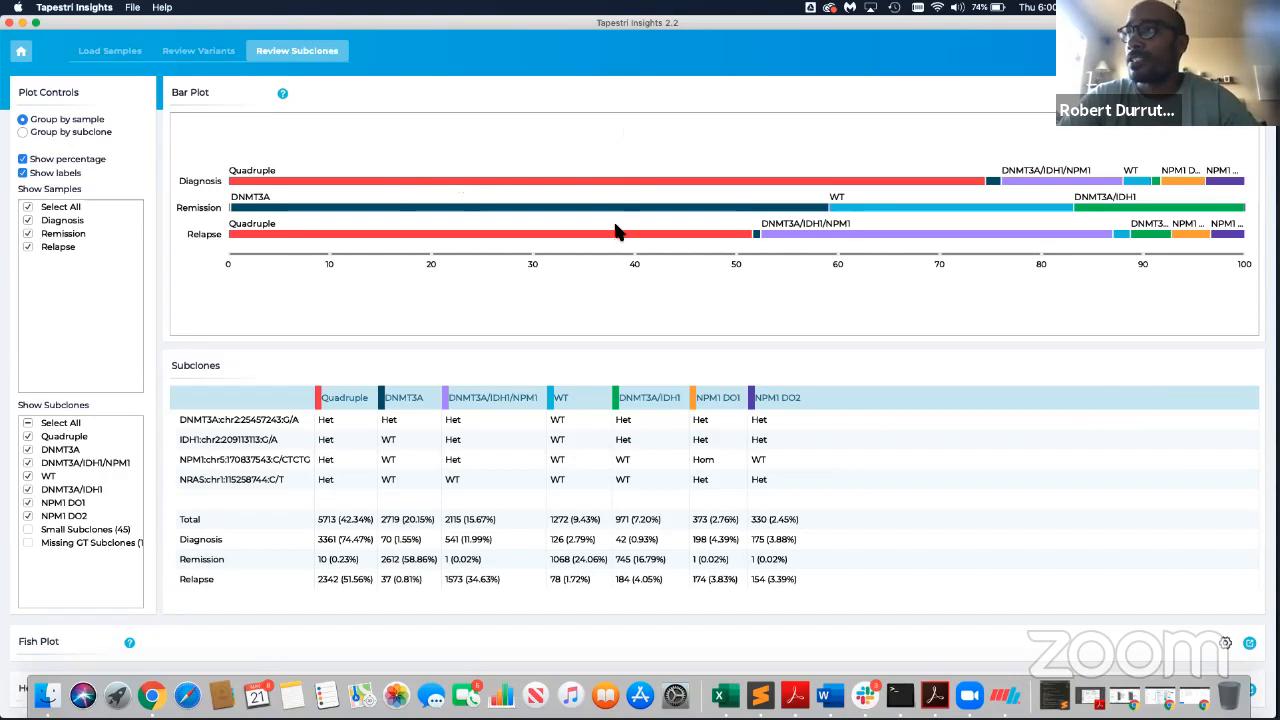
pyautogui.click(28, 503)
pyautogui.click(28, 517)
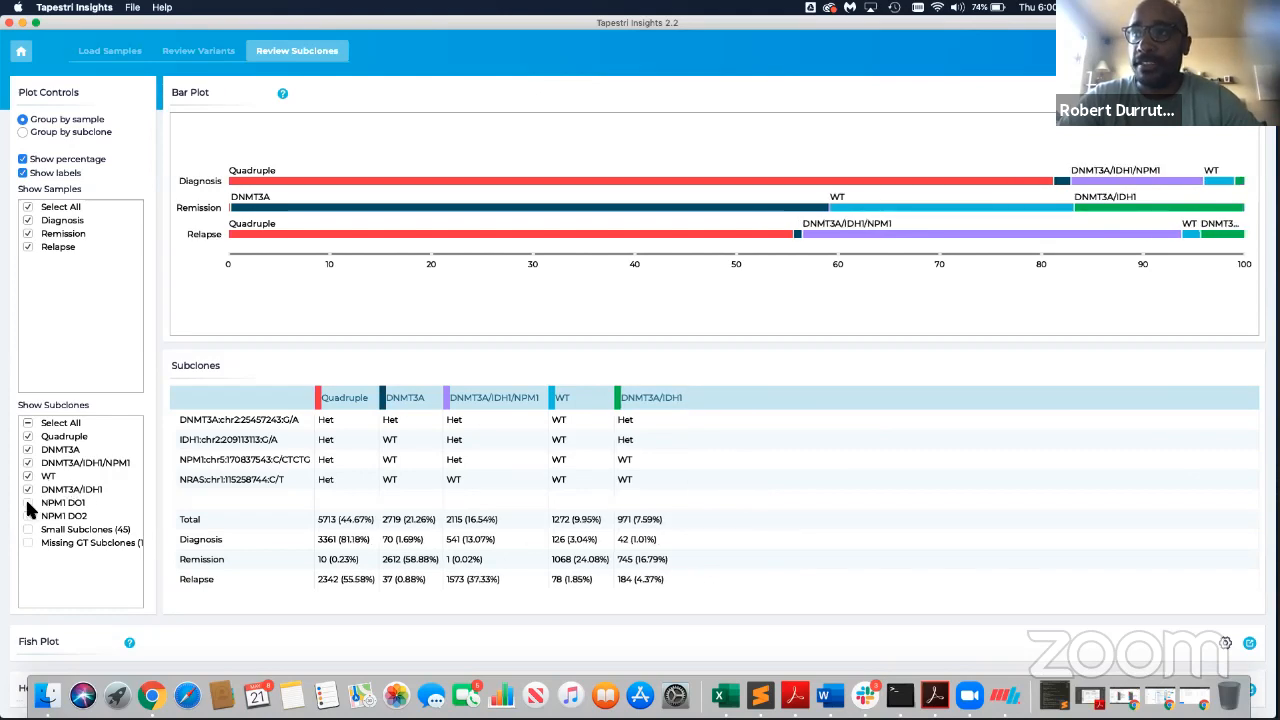
pyautogui.click(29, 503)
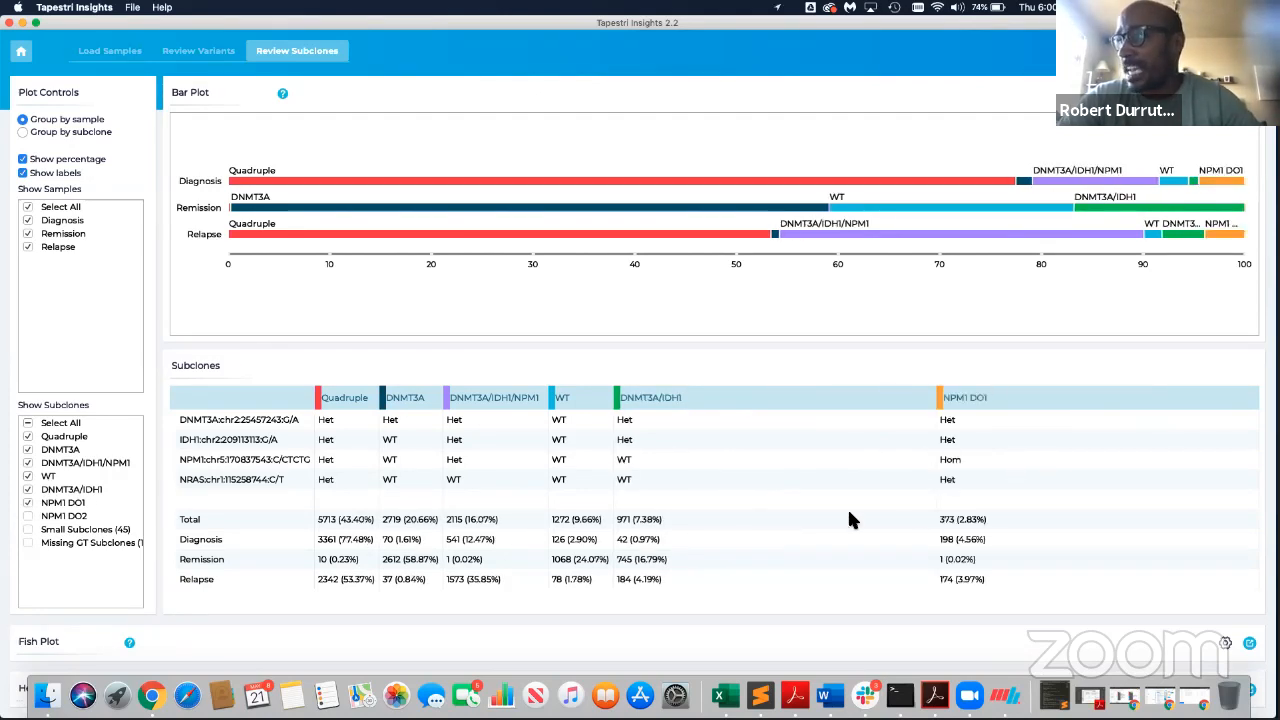
pyautogui.click(28, 503)
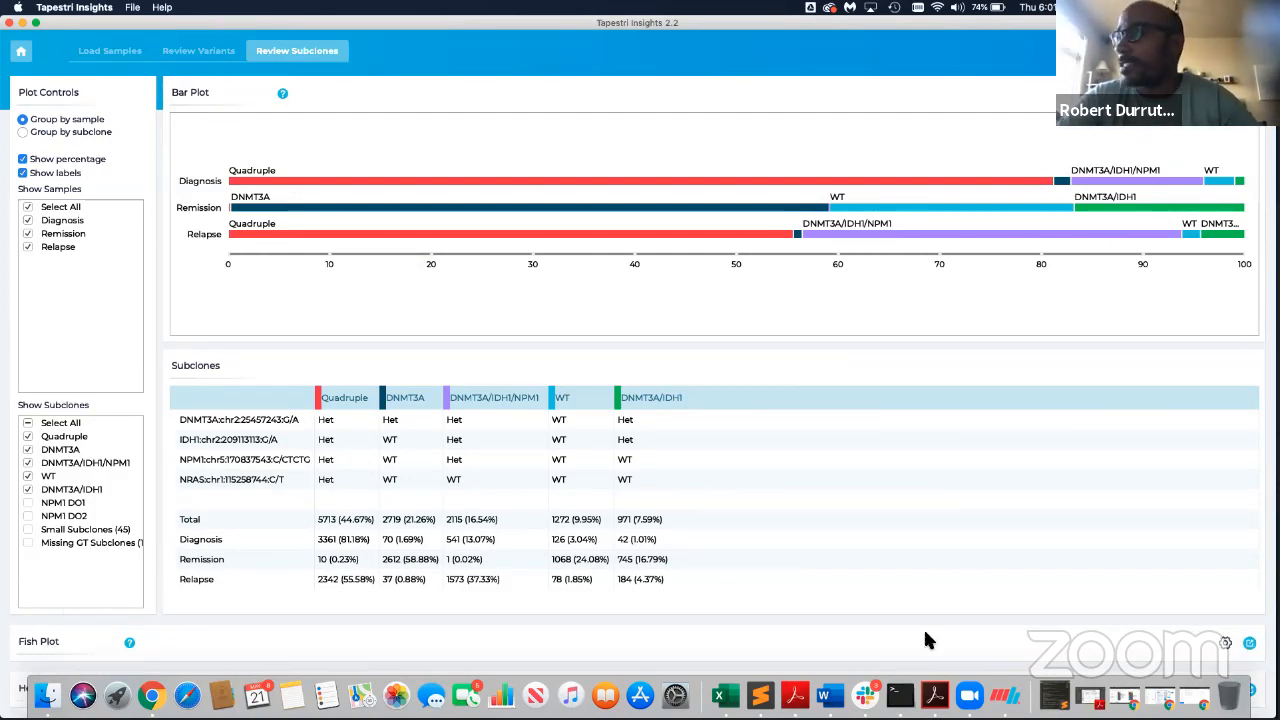
# Step: Open the fish plot, hide the Missing GT, Small Subclones, NPM1 DO1 and NPM1 DO2 subclones, and look at its colour palette settings
pyautogui.click(1250, 643)
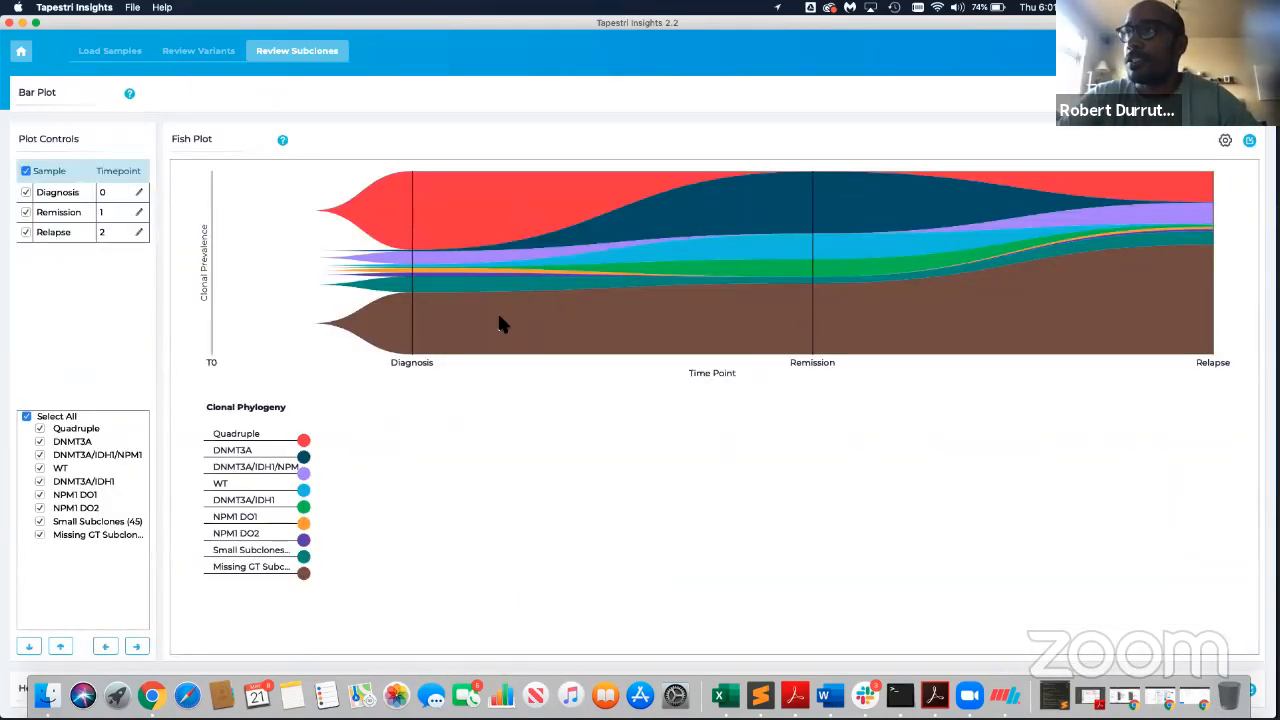
pyautogui.click(40, 534)
pyautogui.click(41, 521)
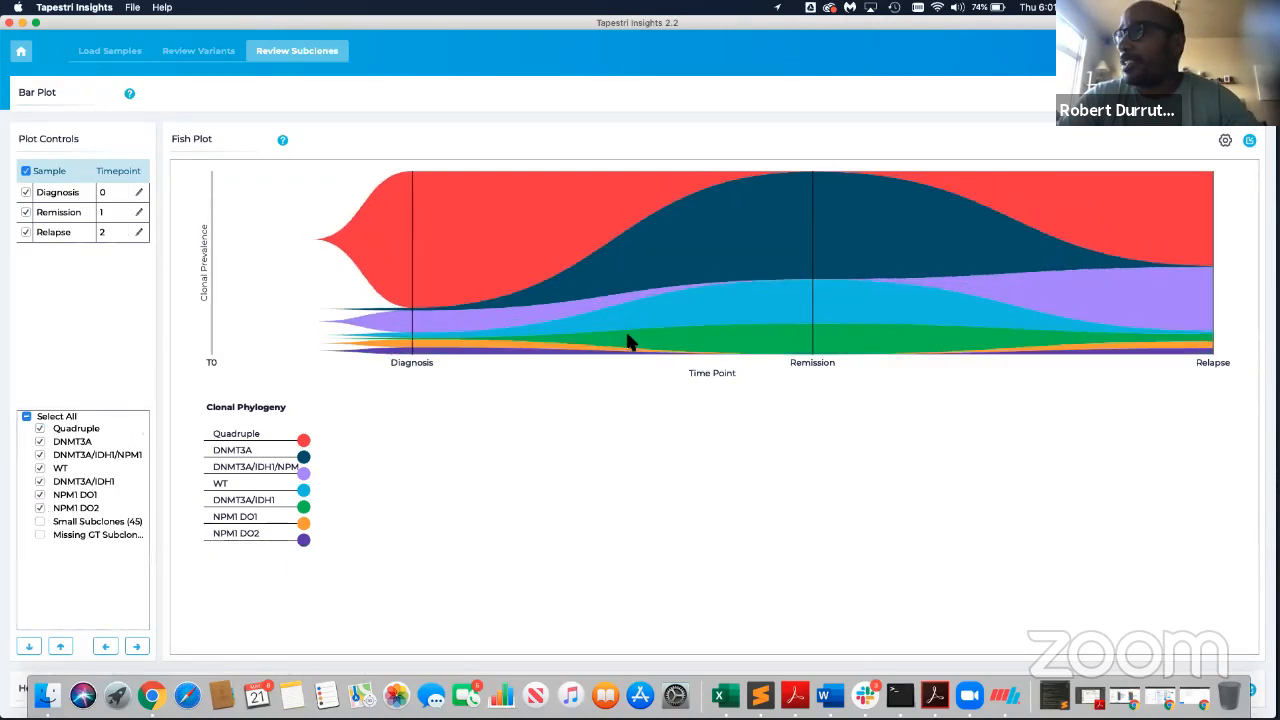
pyautogui.click(41, 509)
pyautogui.click(40, 494)
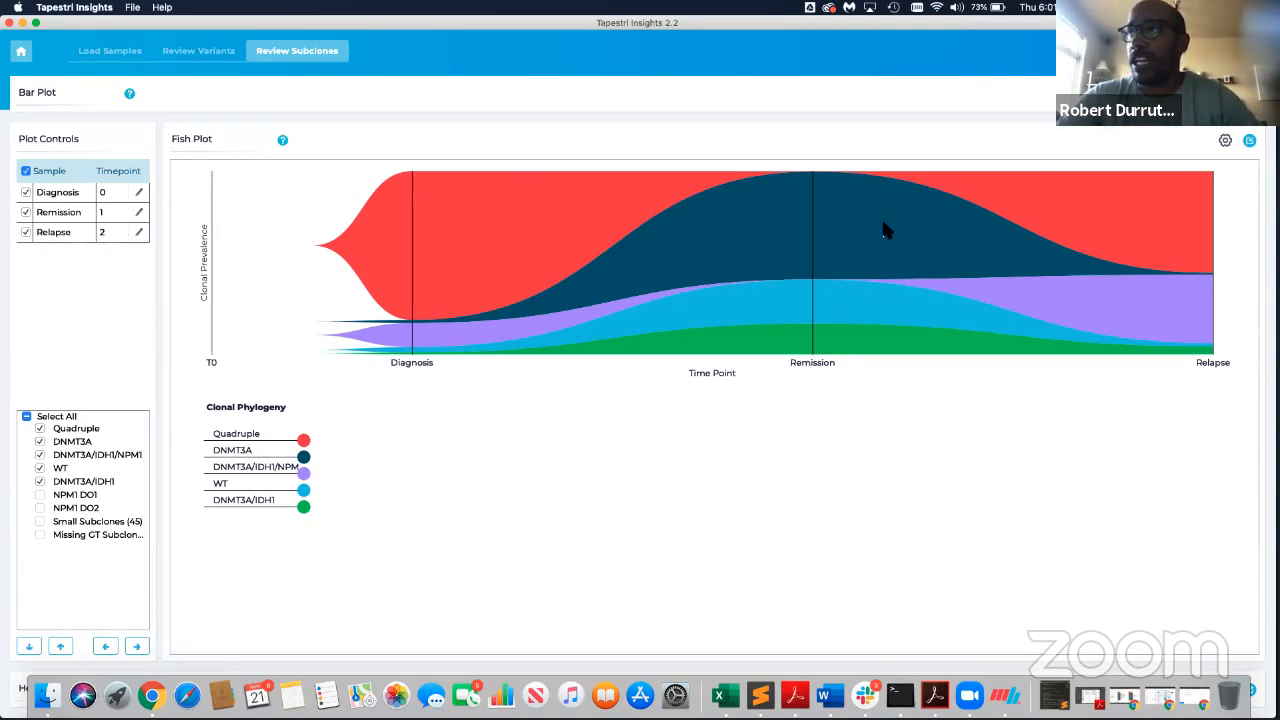
pyautogui.click(1225, 140)
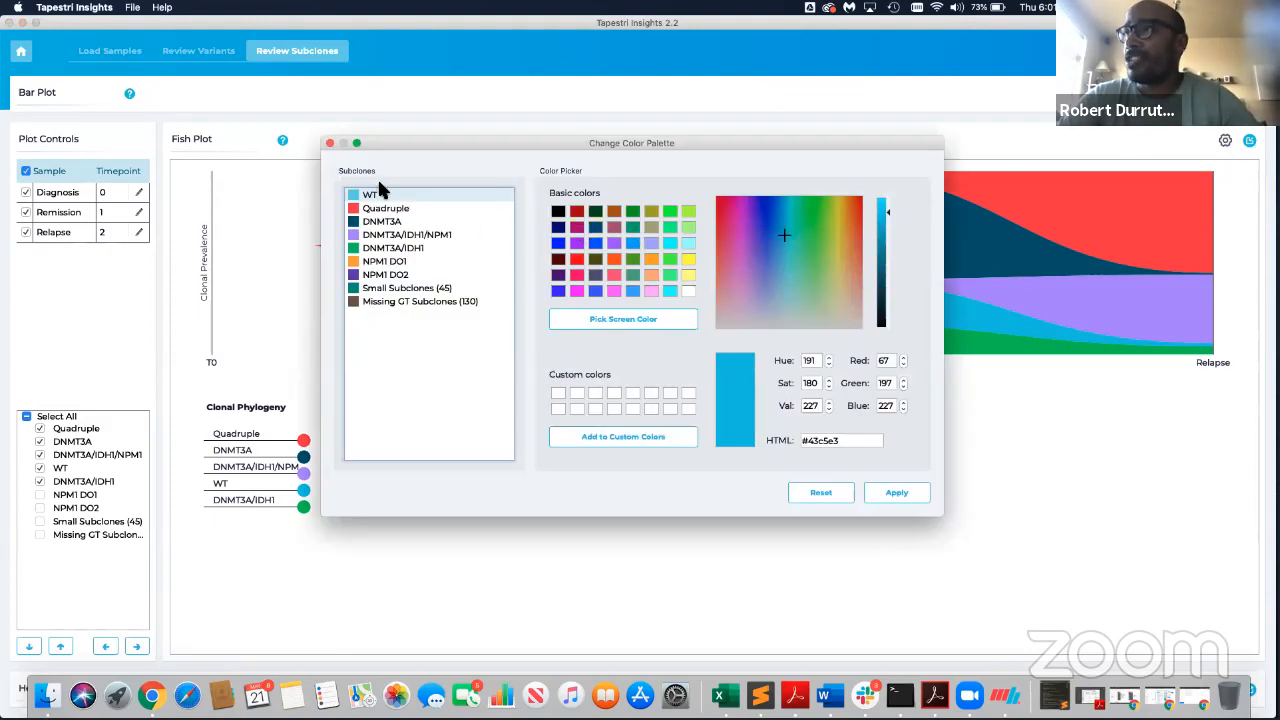
pyautogui.click(331, 140)
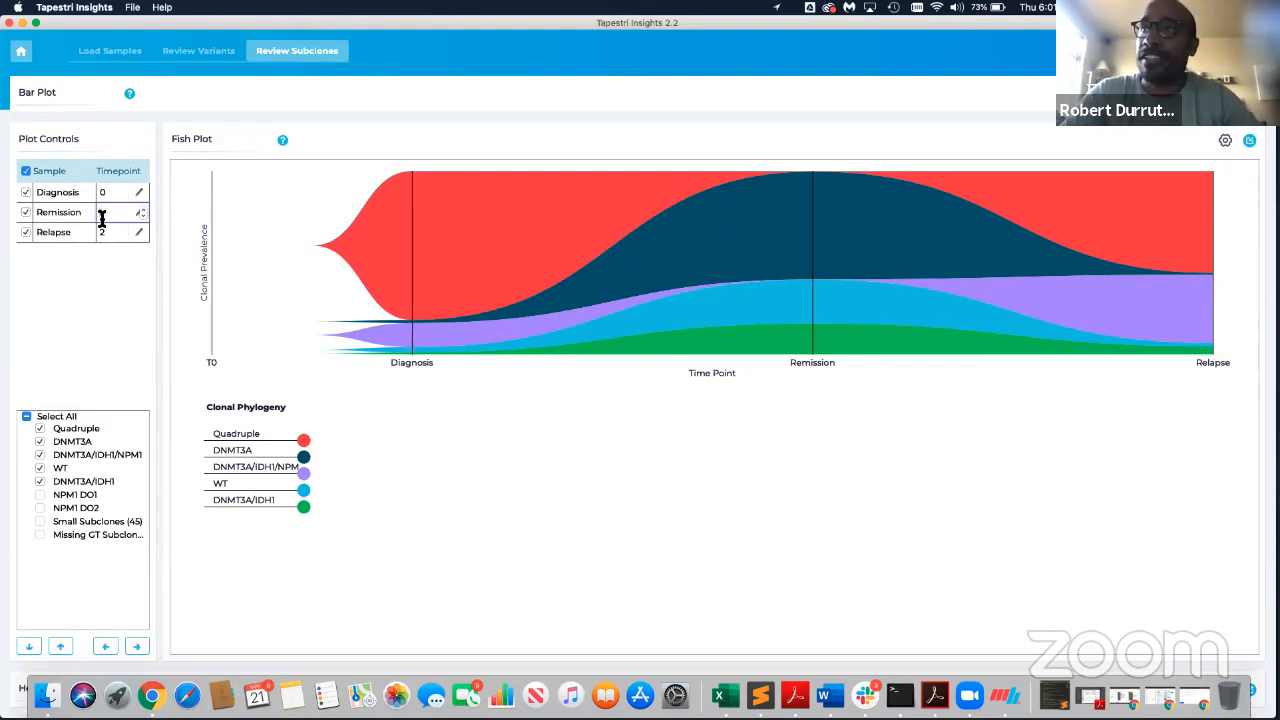
# Step: Set the fish plot timepoints to 30 for Remission and 360 for Relapse
pyautogui.write('30')
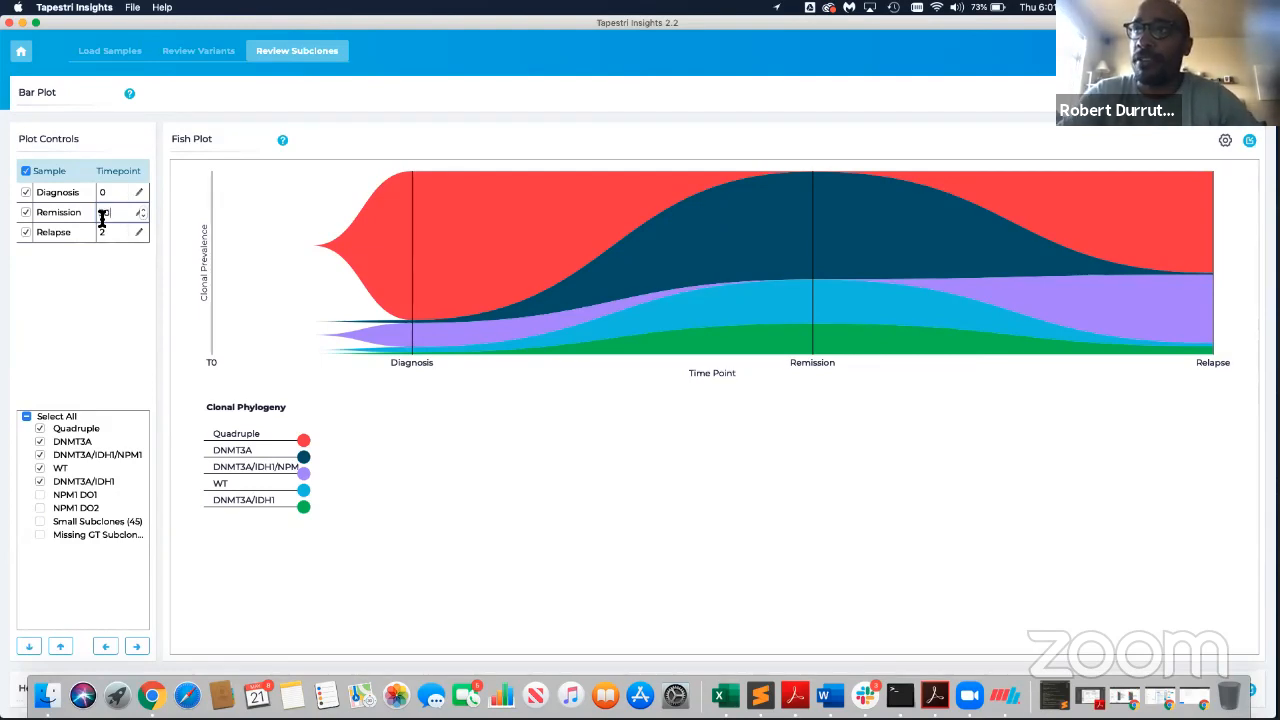
pyautogui.click(107, 231)
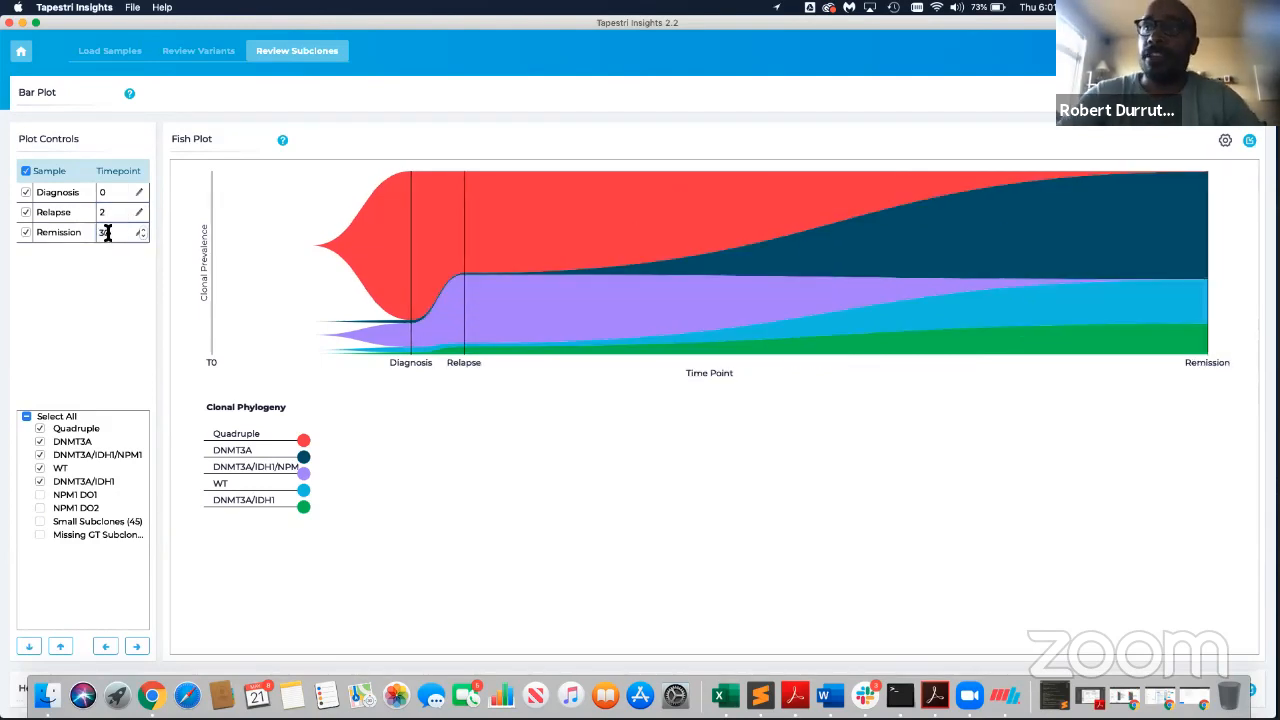
pyautogui.click(107, 213)
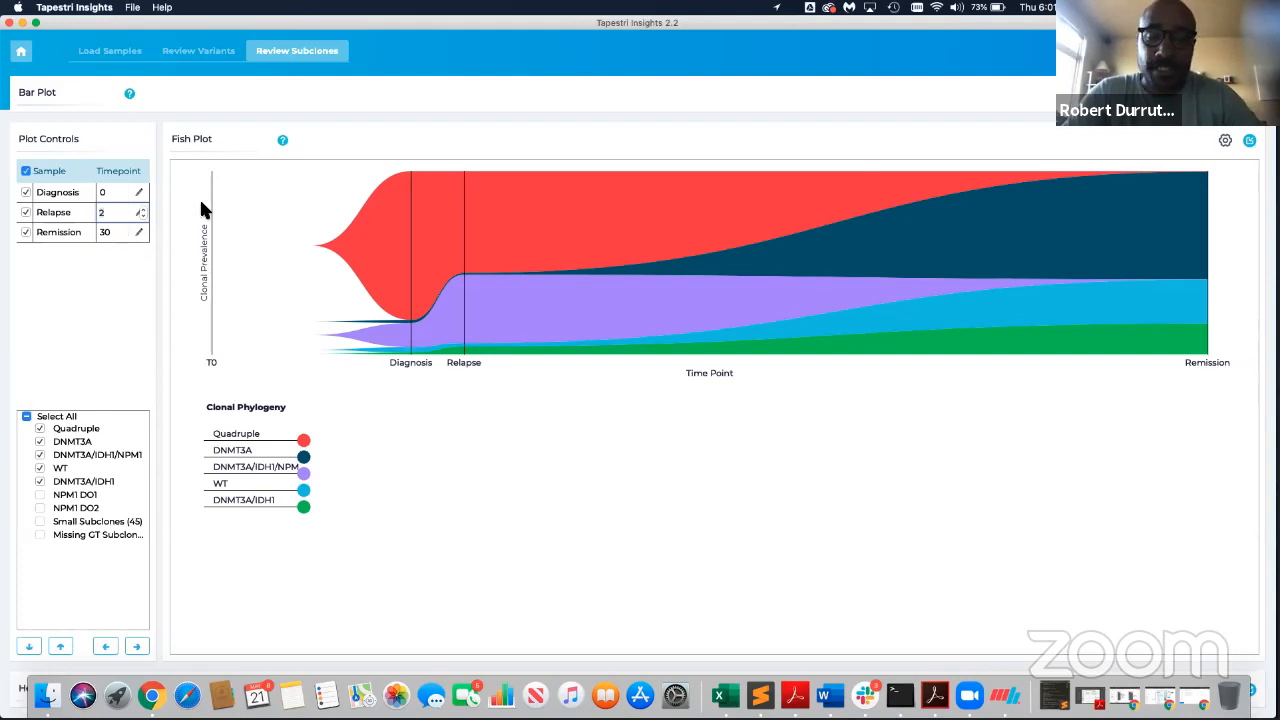
pyautogui.press('BackSpace')
pyautogui.write('360')
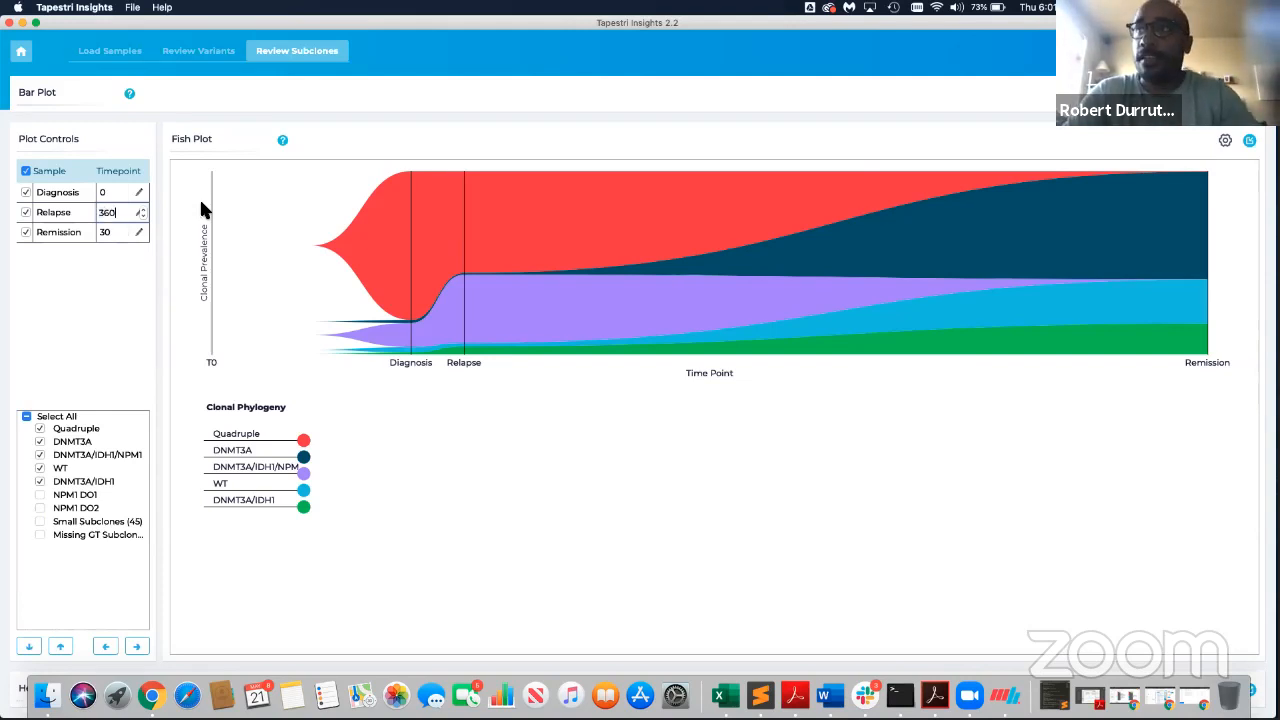
pyautogui.press('Return')
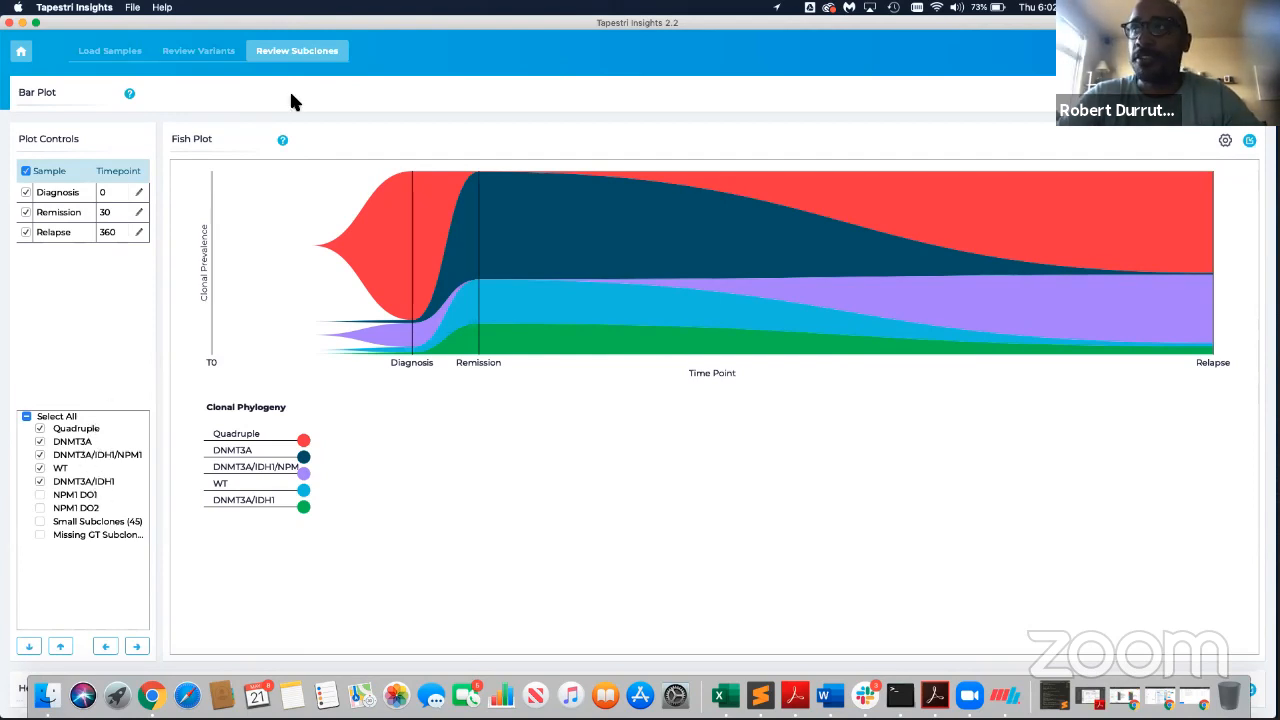
# Step: Examine the per-sample figures of the selected variants in the variant review, and return to the subclone review
pyautogui.click(203, 56)
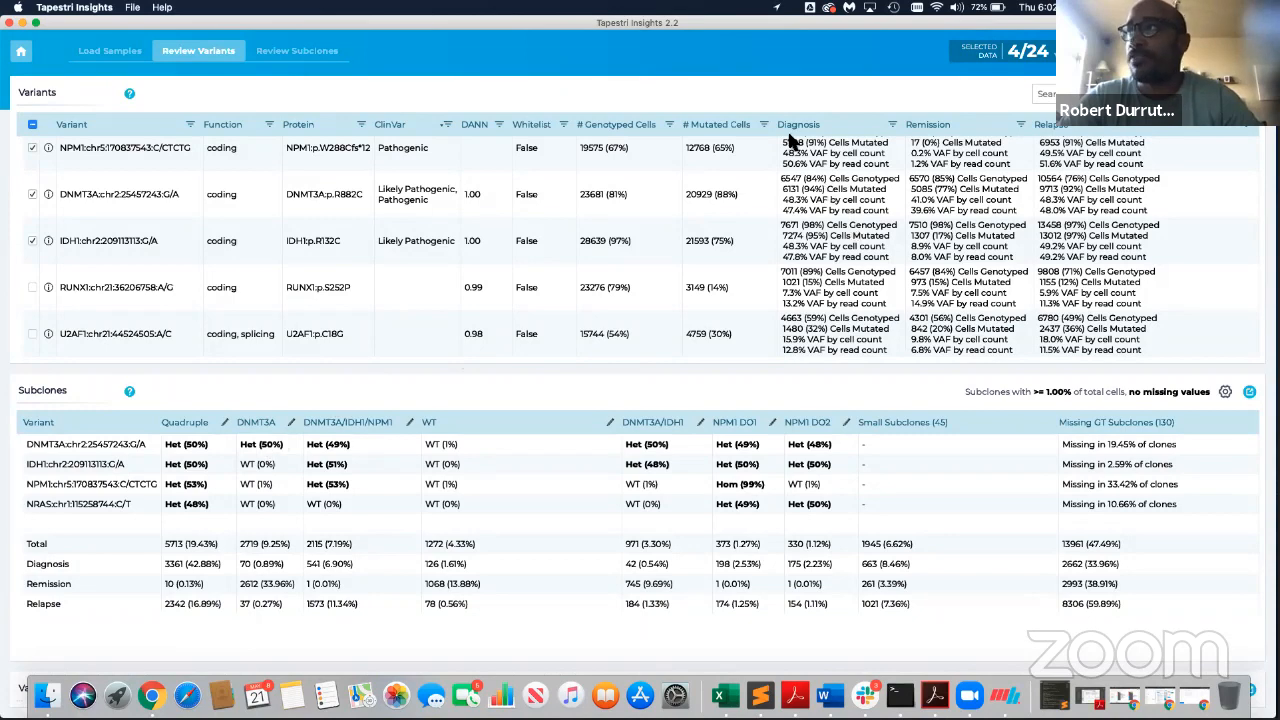
pyautogui.scroll(2, 713, 213)
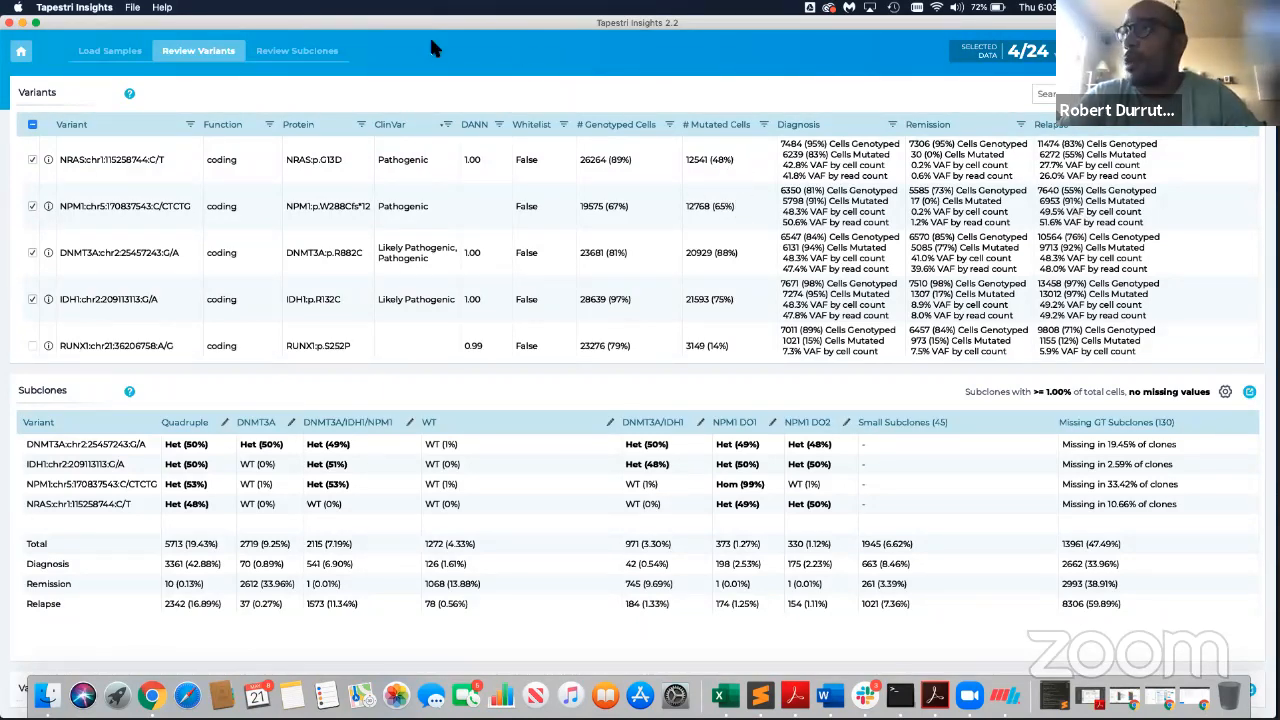
pyautogui.click(284, 46)
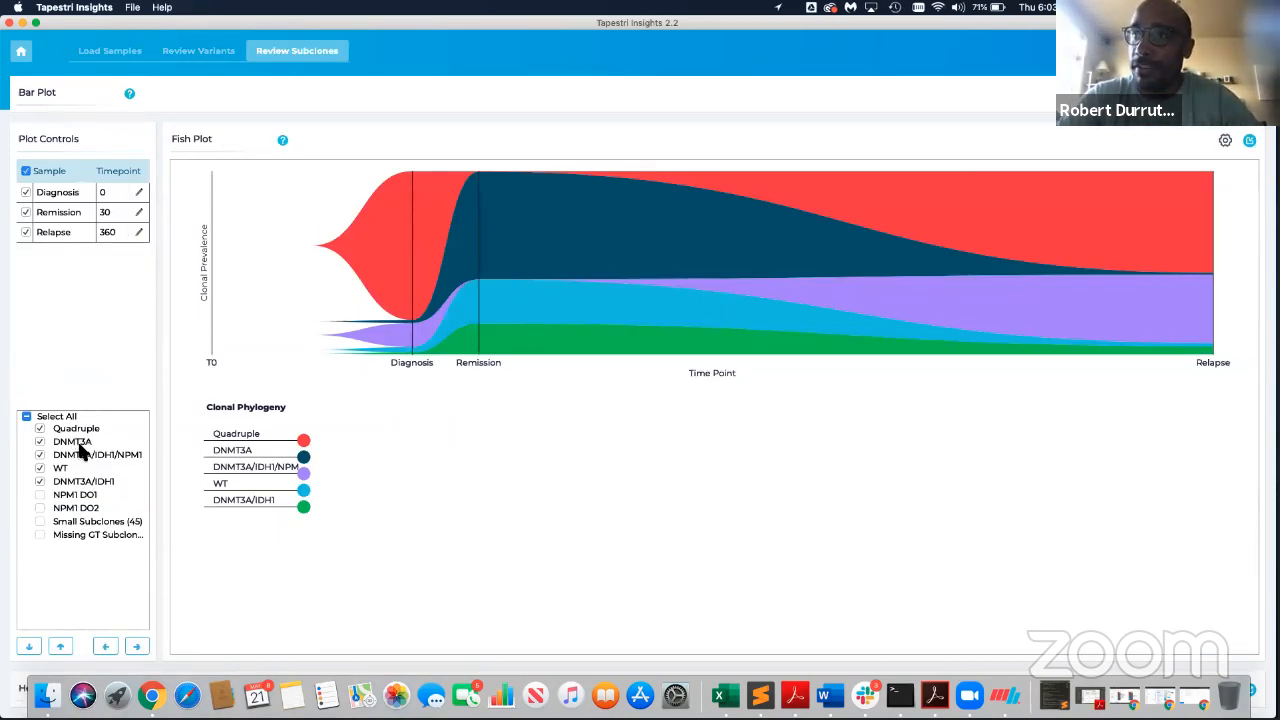
# Step: Move the WT subclone to the first place in the fish plot's subclone order
pyautogui.click(62, 469)
pyautogui.click(194, 433)
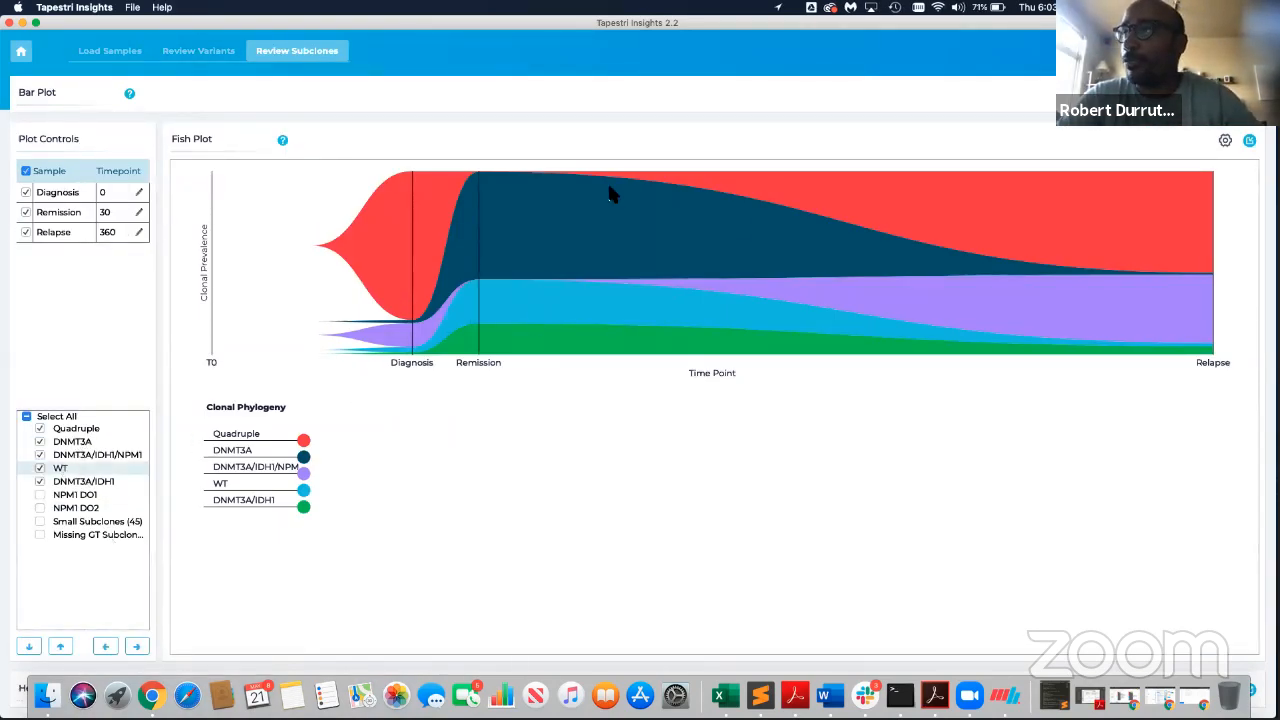
pyautogui.click(60, 646)
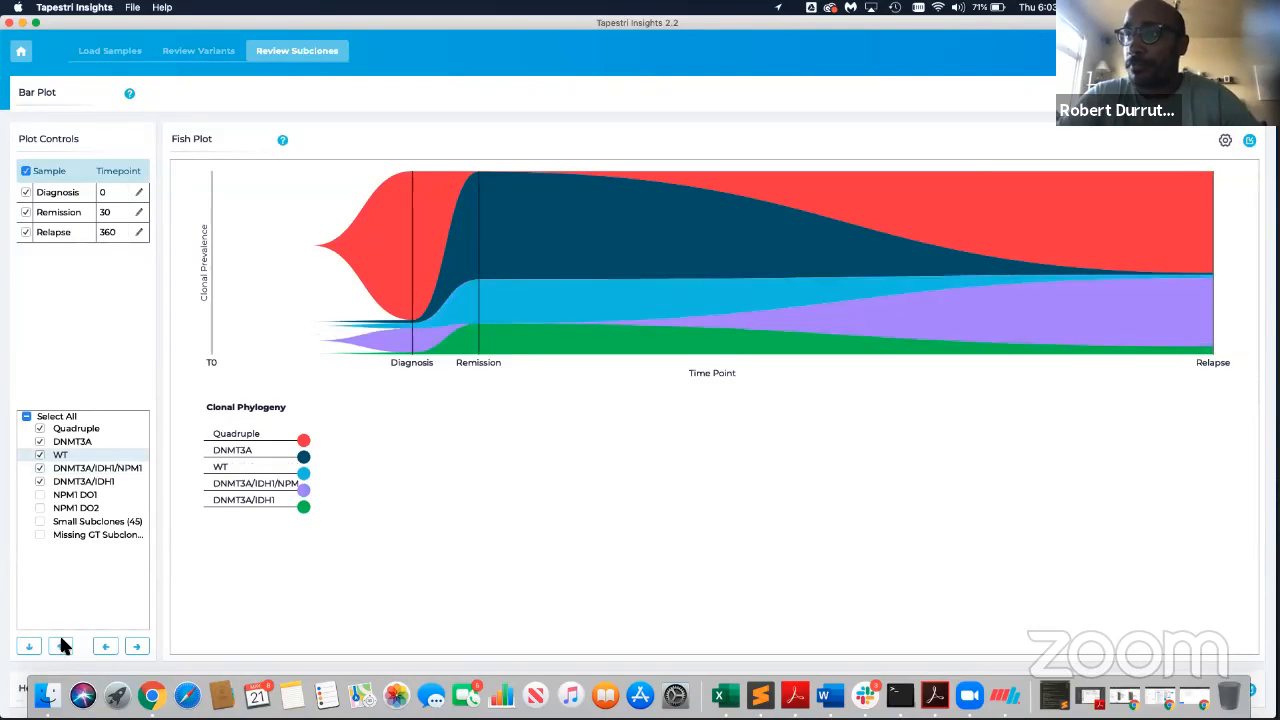
pyautogui.click(60, 646)
pyautogui.click(60, 646)
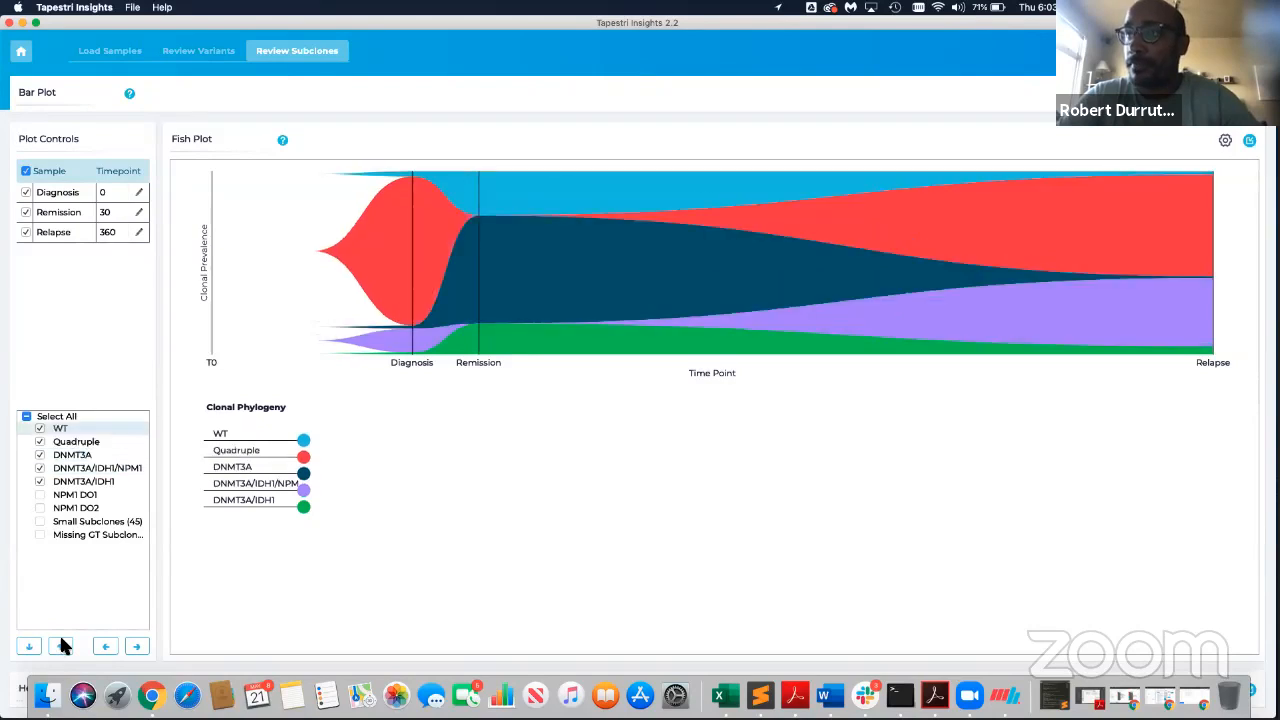
# Step: Reorder the remaining fish plot subclones below WT as DNMT3A, DNMT3A/IDH1, DNMT3A/IDH1/NPM1 and Quadruple
pyautogui.click(88, 445)
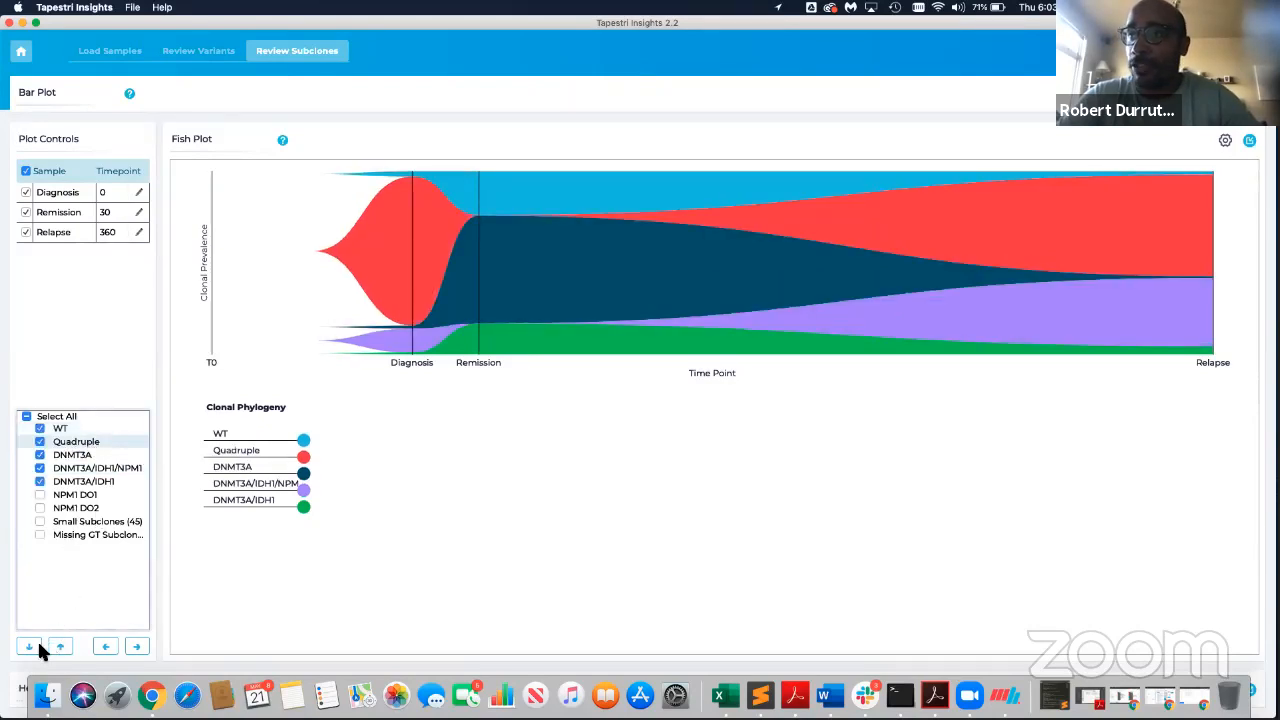
pyautogui.click(86, 455)
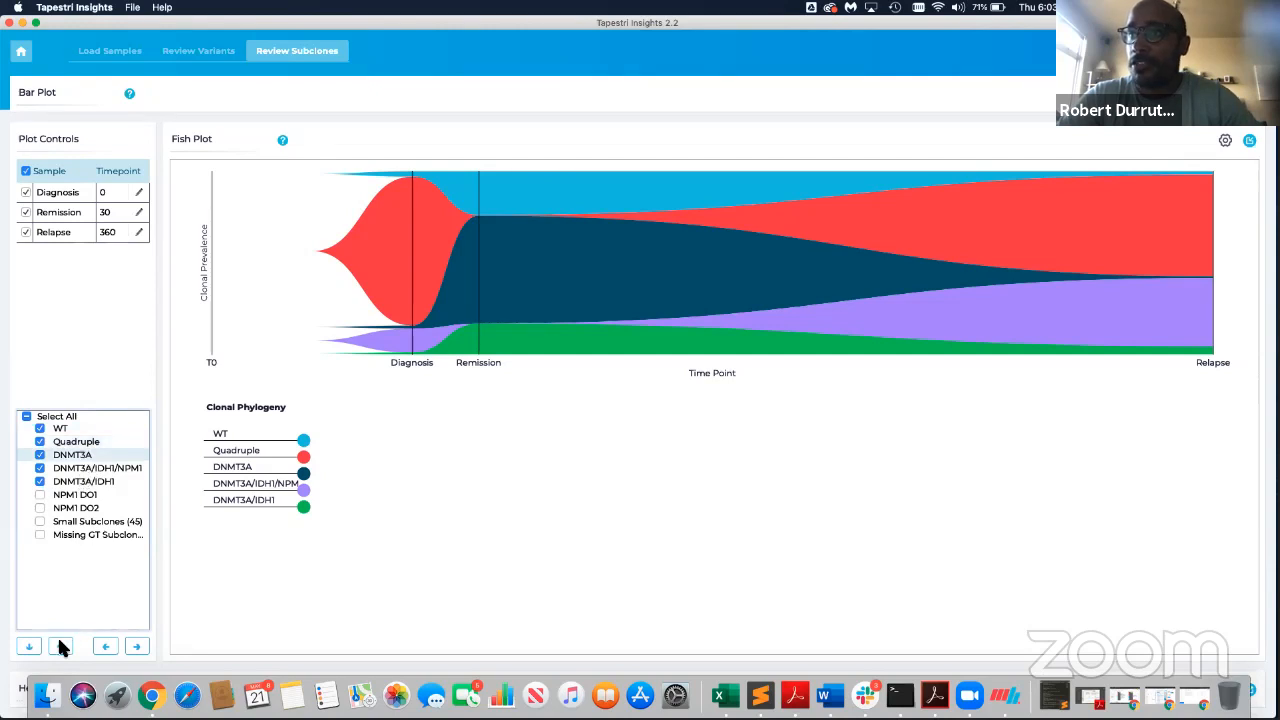
pyautogui.click(59, 644)
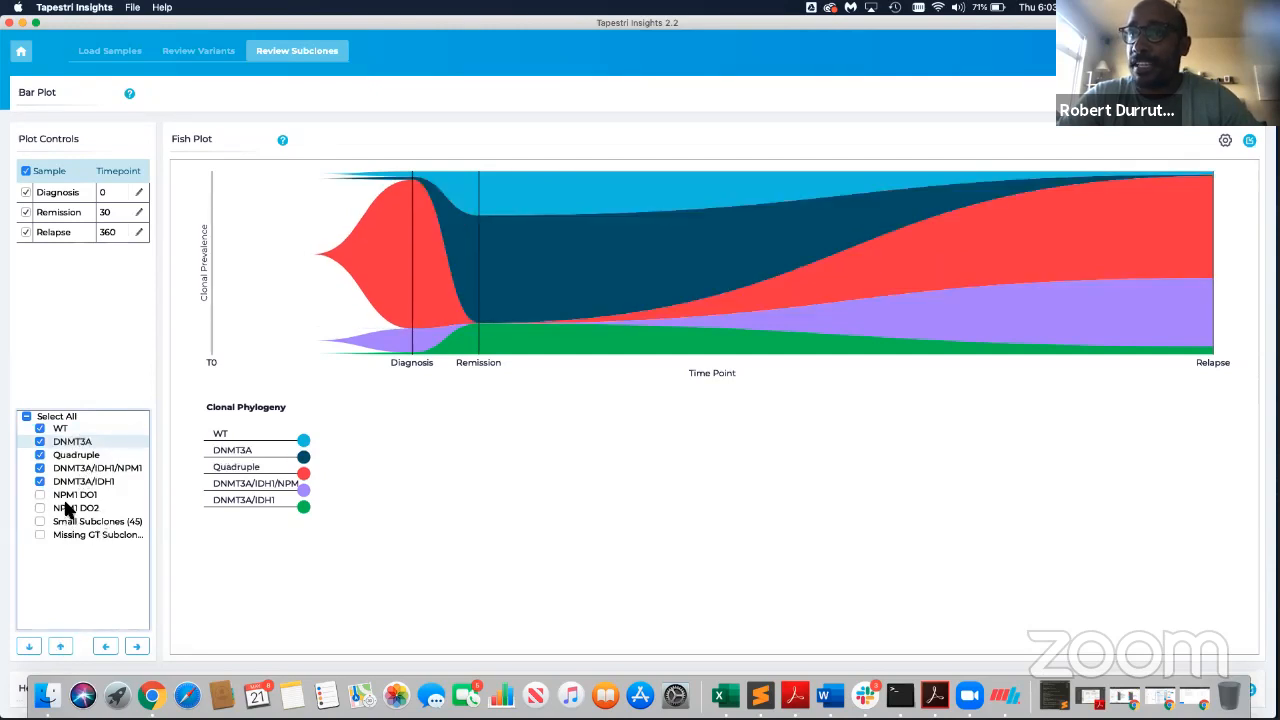
pyautogui.click(76, 482)
pyautogui.click(59, 644)
pyautogui.click(59, 644)
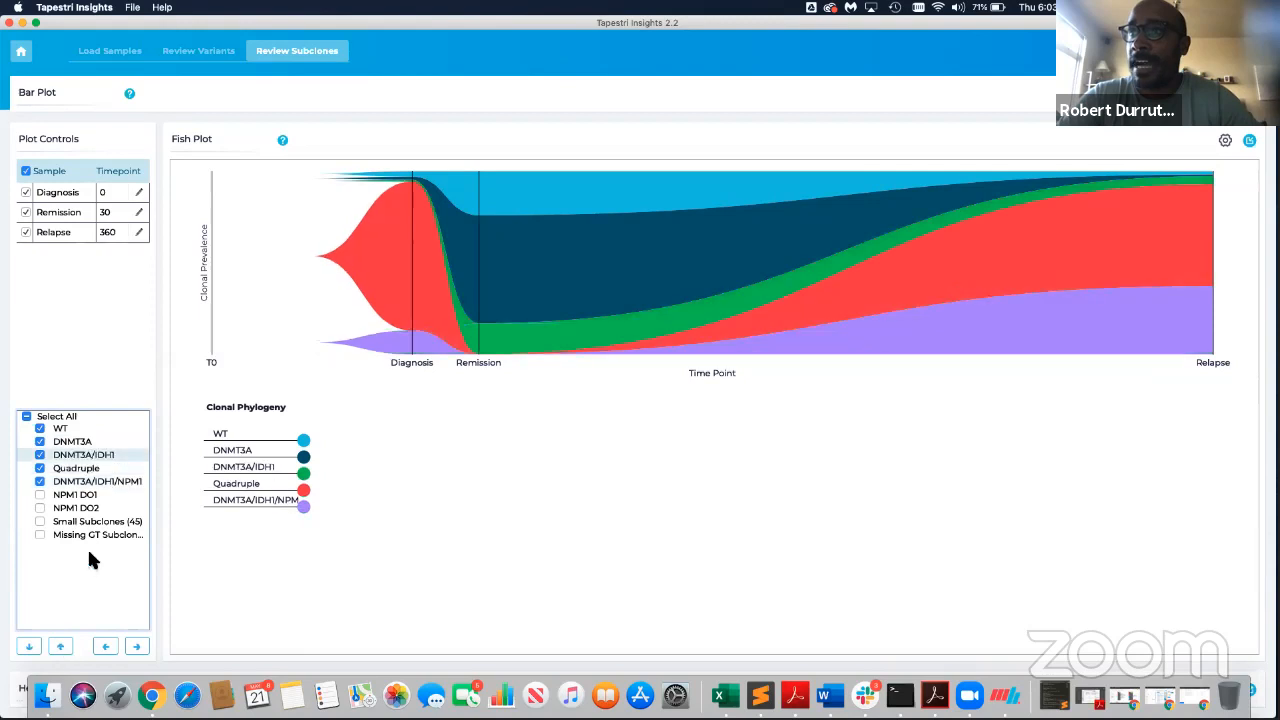
pyautogui.click(86, 482)
pyautogui.click(59, 648)
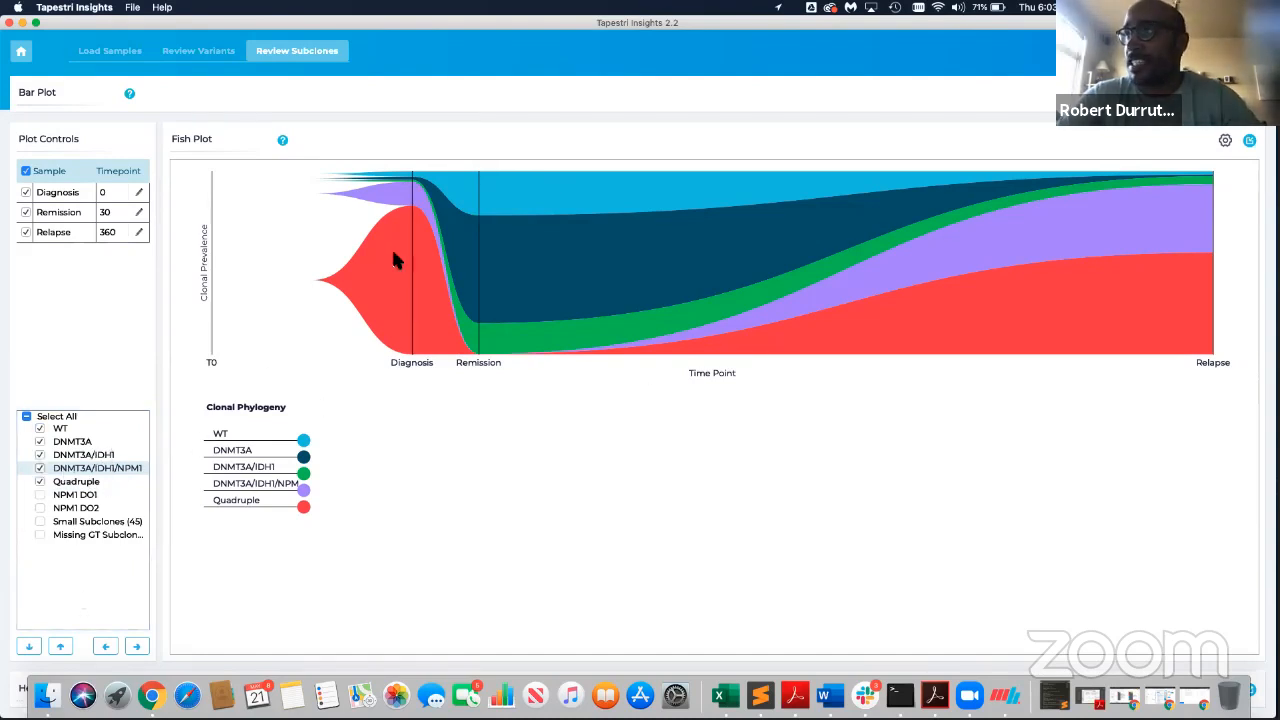
# Step: Nest DNMT3A under WT and DNMT3A/IDH1 under DNMT3A in the clonal phylogeny
pyautogui.click(80, 442)
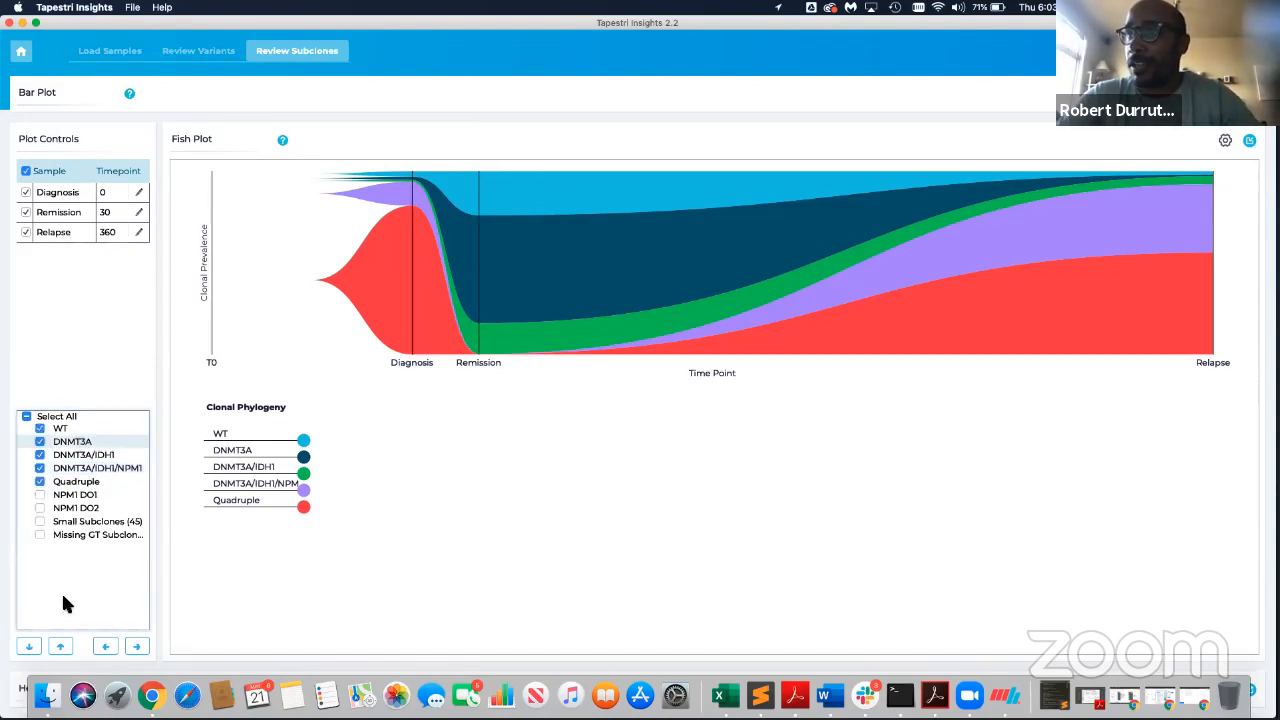
pyautogui.click(137, 647)
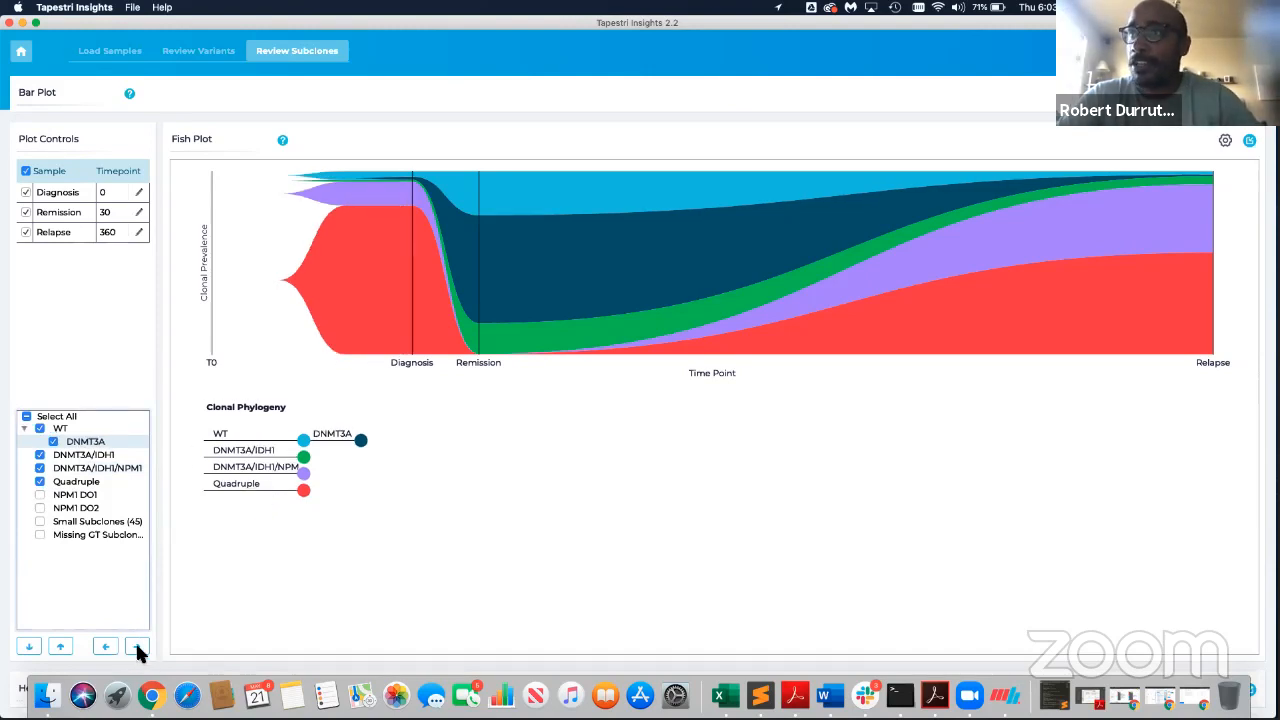
pyautogui.click(90, 457)
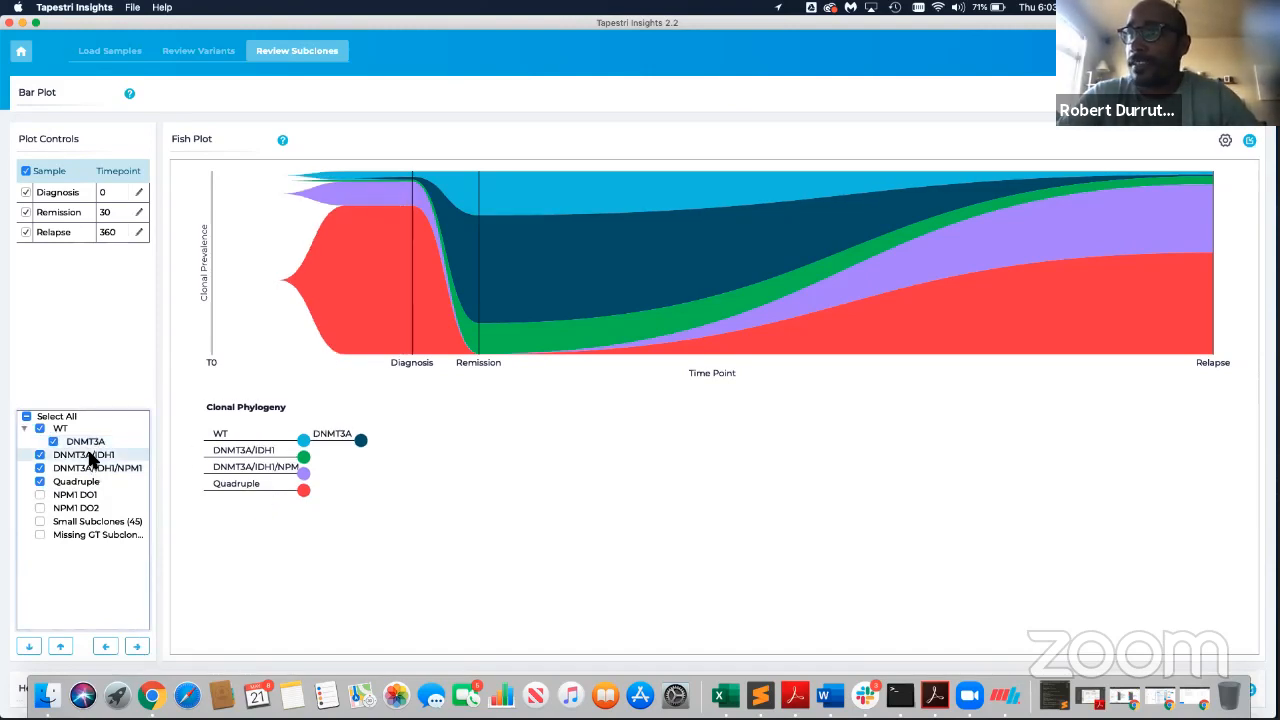
pyautogui.click(136, 647)
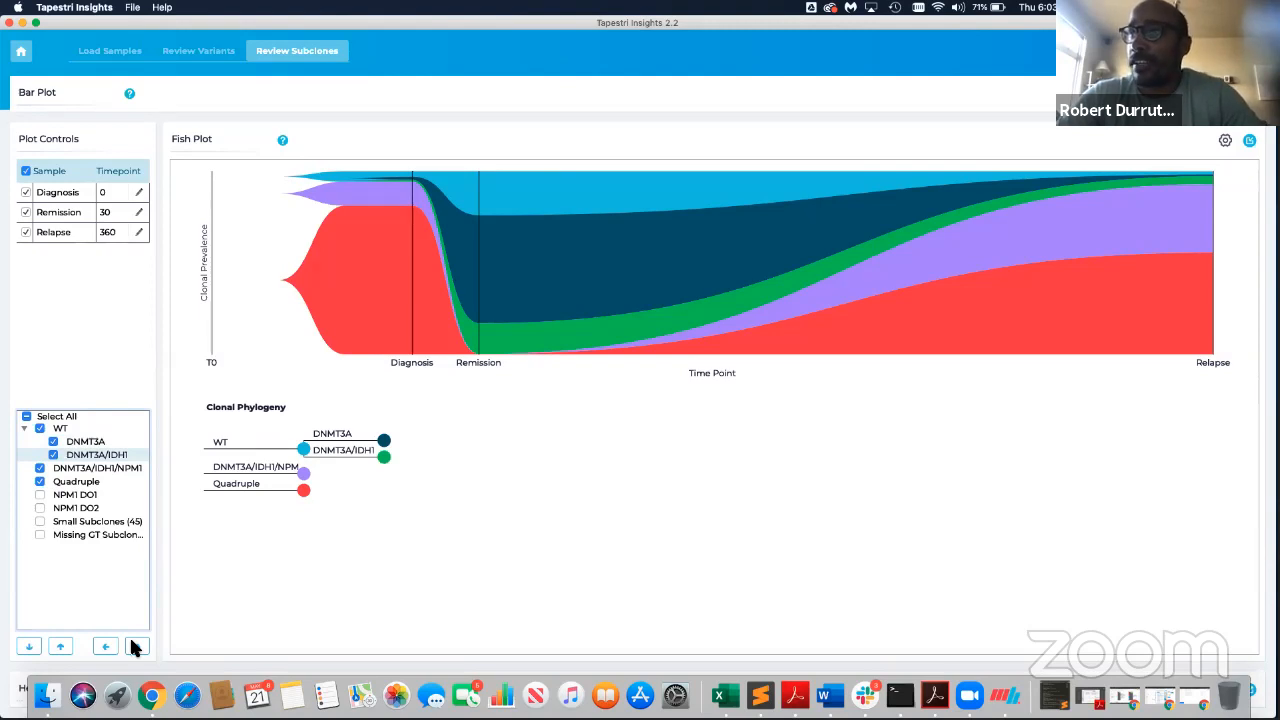
pyautogui.click(136, 647)
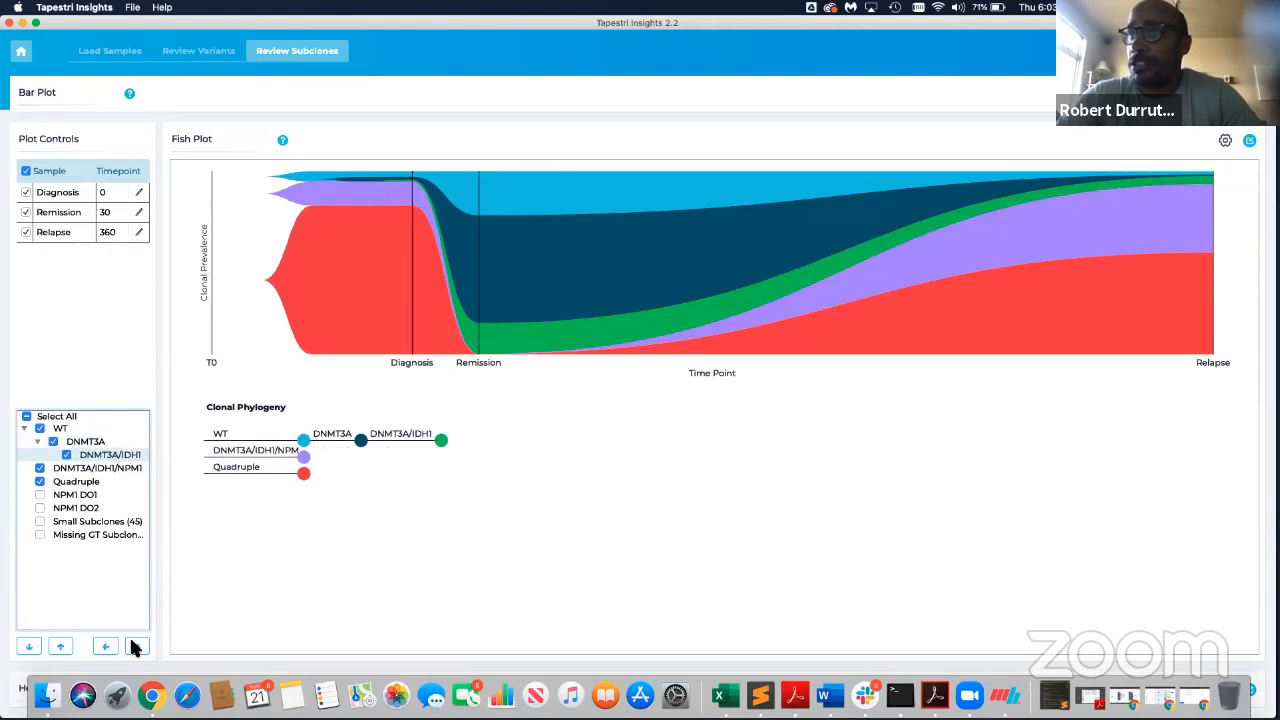
# Step: Nest DNMT3A/IDH1/NPM1 under DNMT3A/IDH1, and Quadruple under DNMT3A/IDH1/NPM1, to complete the linear clonal phylogeny
pyautogui.click(104, 474)
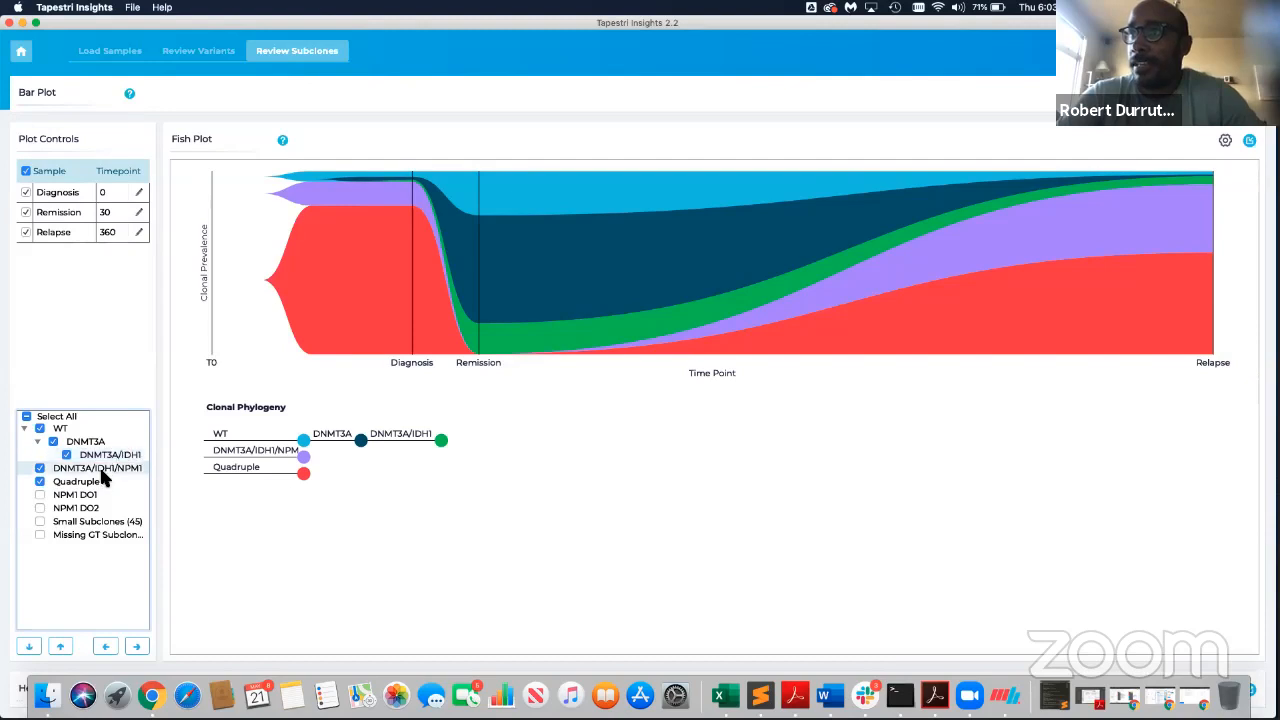
pyautogui.click(136, 647)
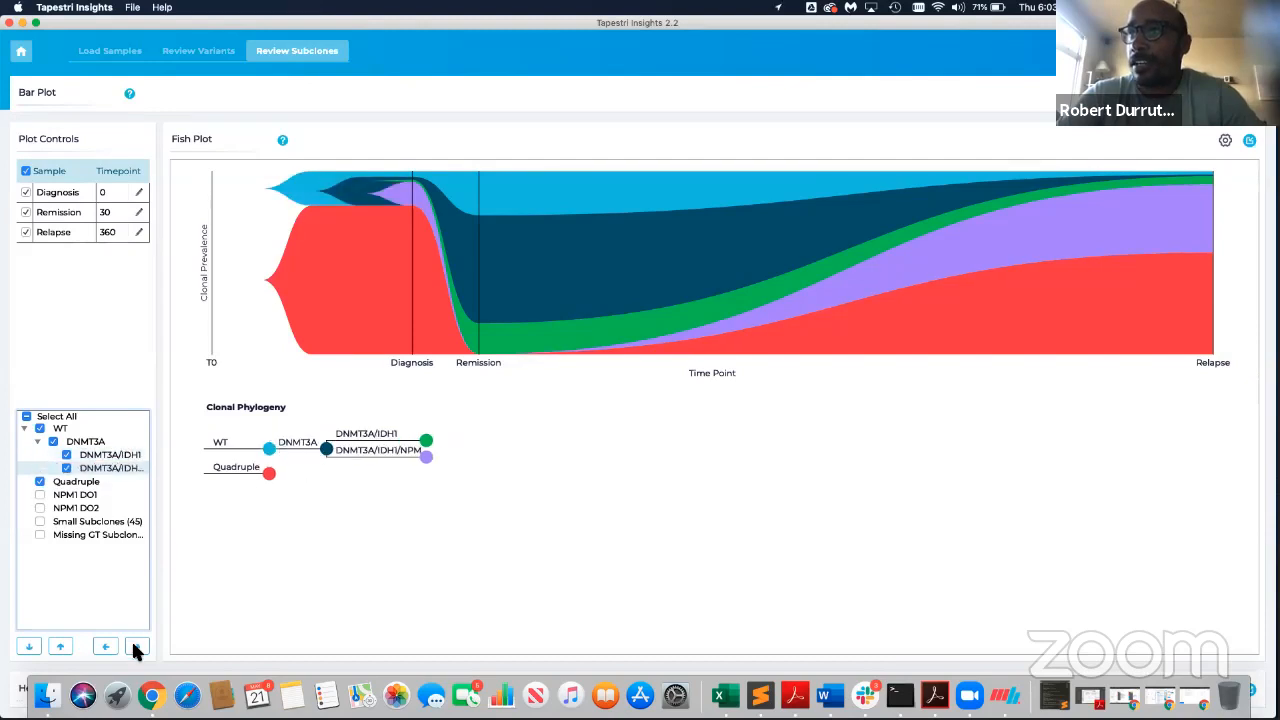
pyautogui.click(101, 484)
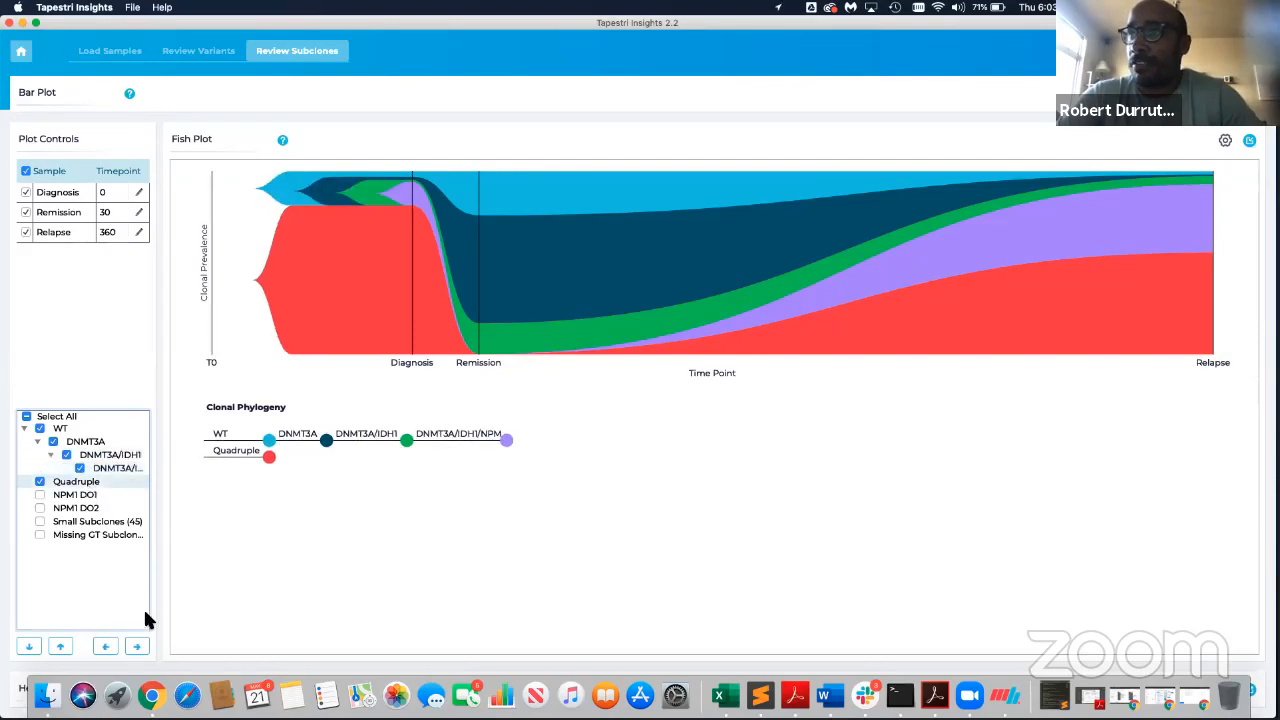
pyautogui.click(137, 647)
pyautogui.click(137, 647)
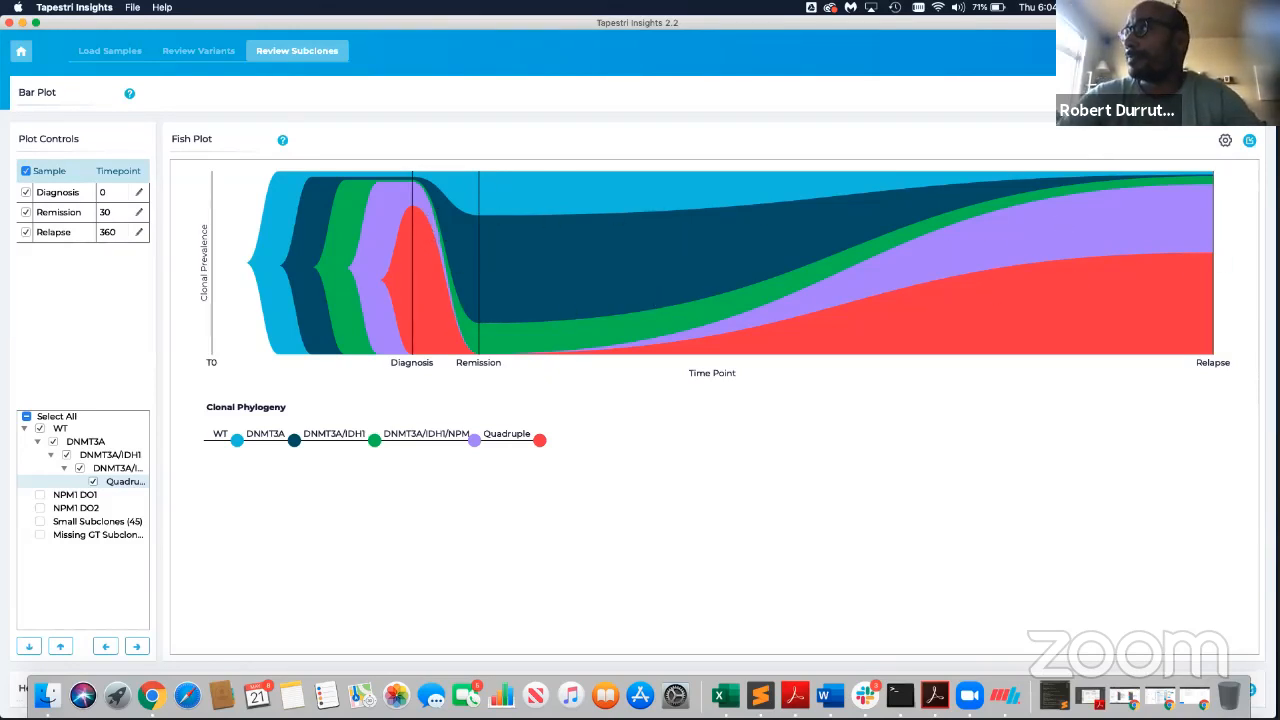
# Step: Check the file formats offered for exporting the fish plot, and cancel the export
pyautogui.click(1249, 140)
pyautogui.click(600, 331)
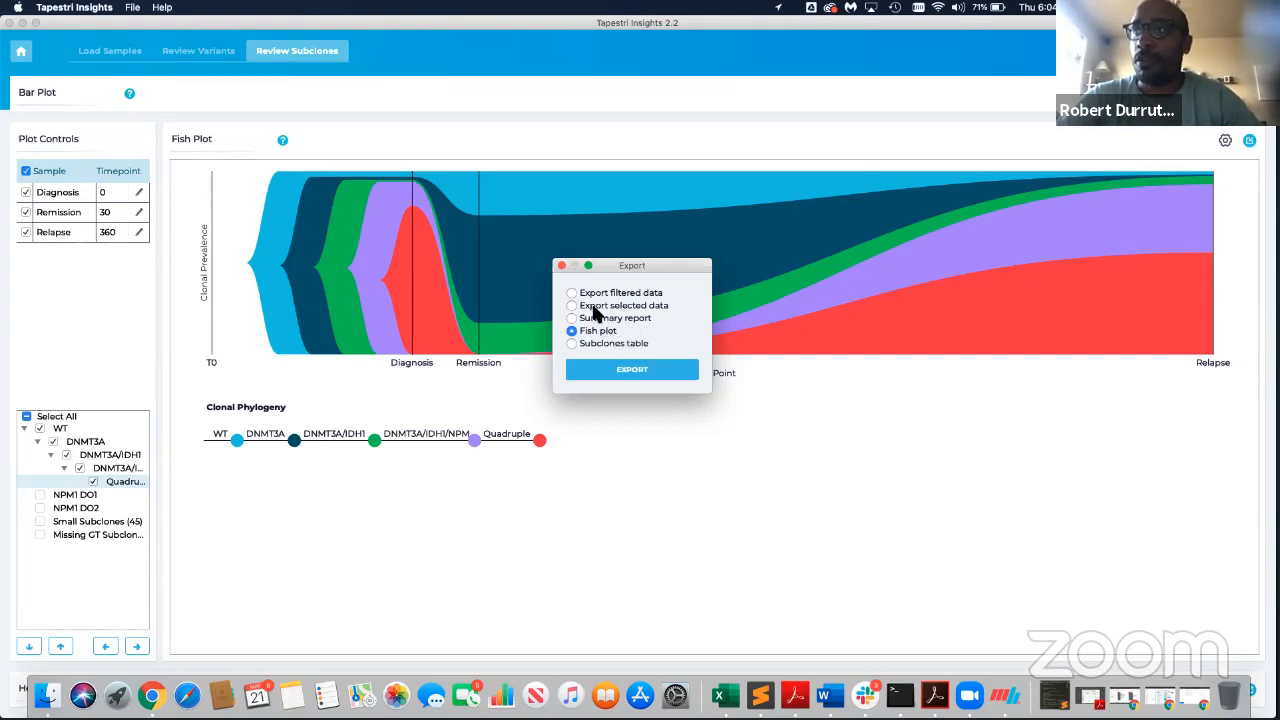
pyautogui.moveTo(607, 260); pyautogui.dragTo(543, 264)
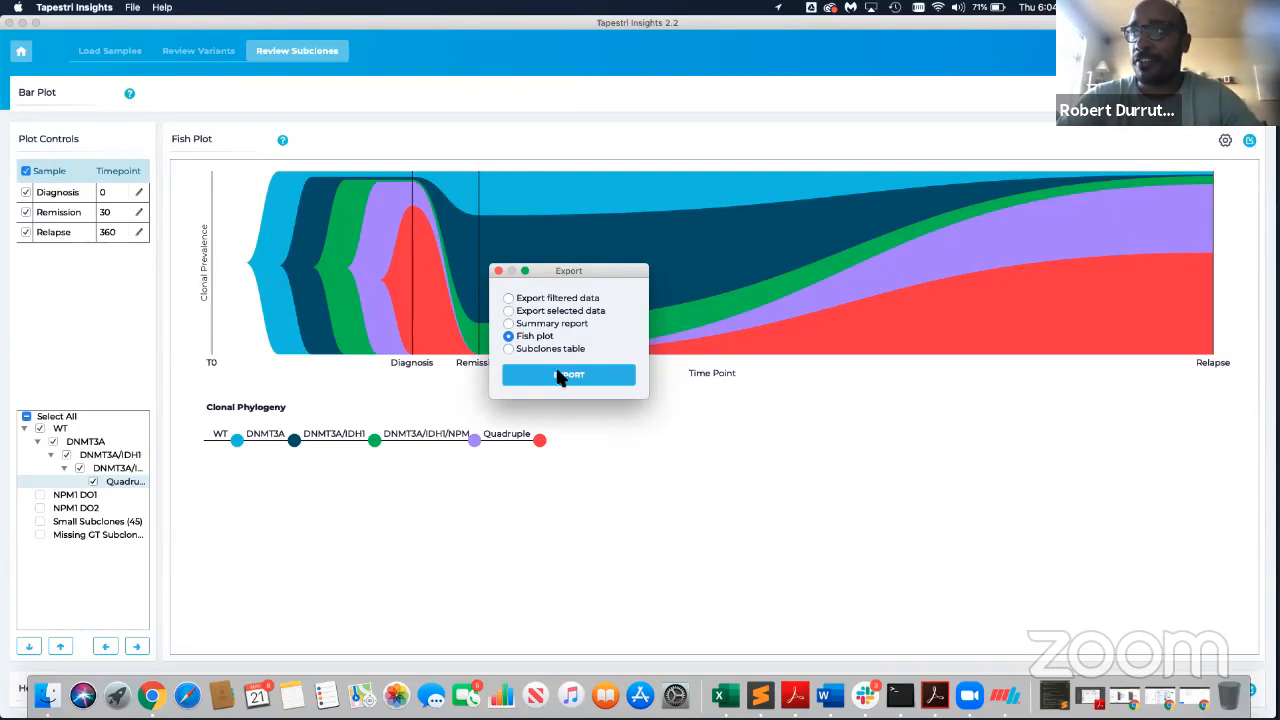
pyautogui.click(560, 377)
pyautogui.click(811, 580)
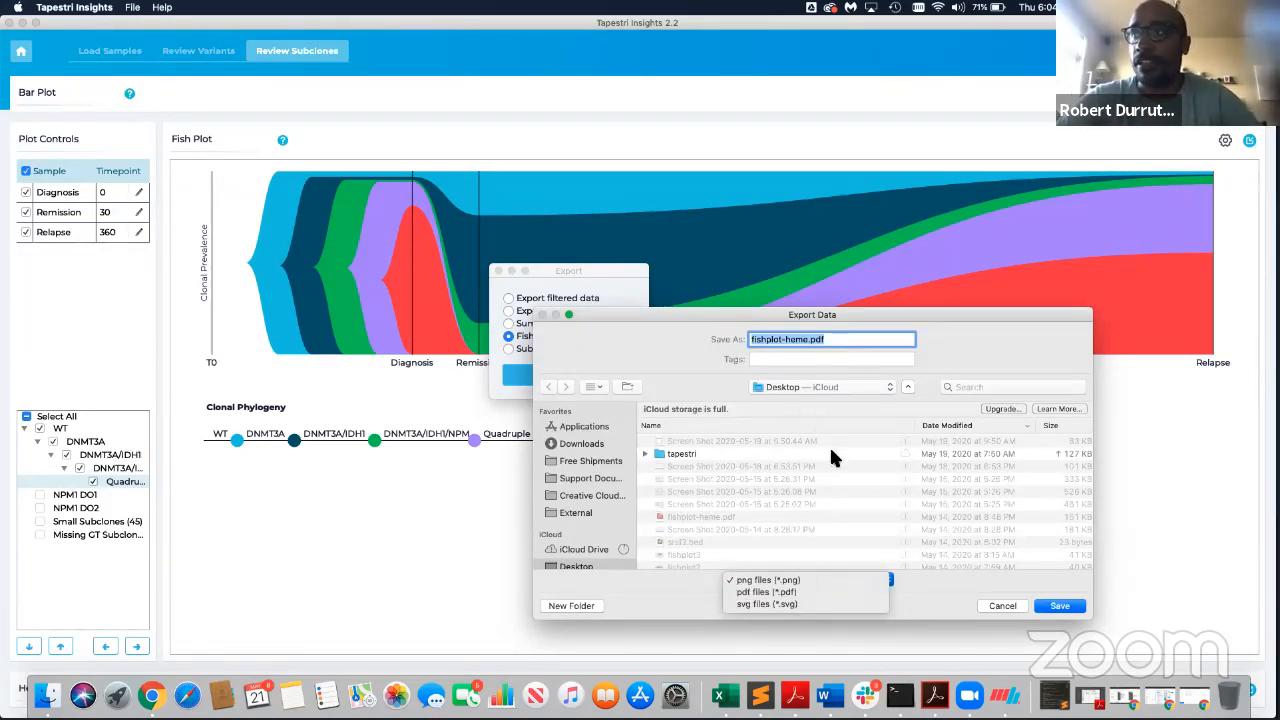
pyautogui.click(1000, 606)
pyautogui.click(1000, 606)
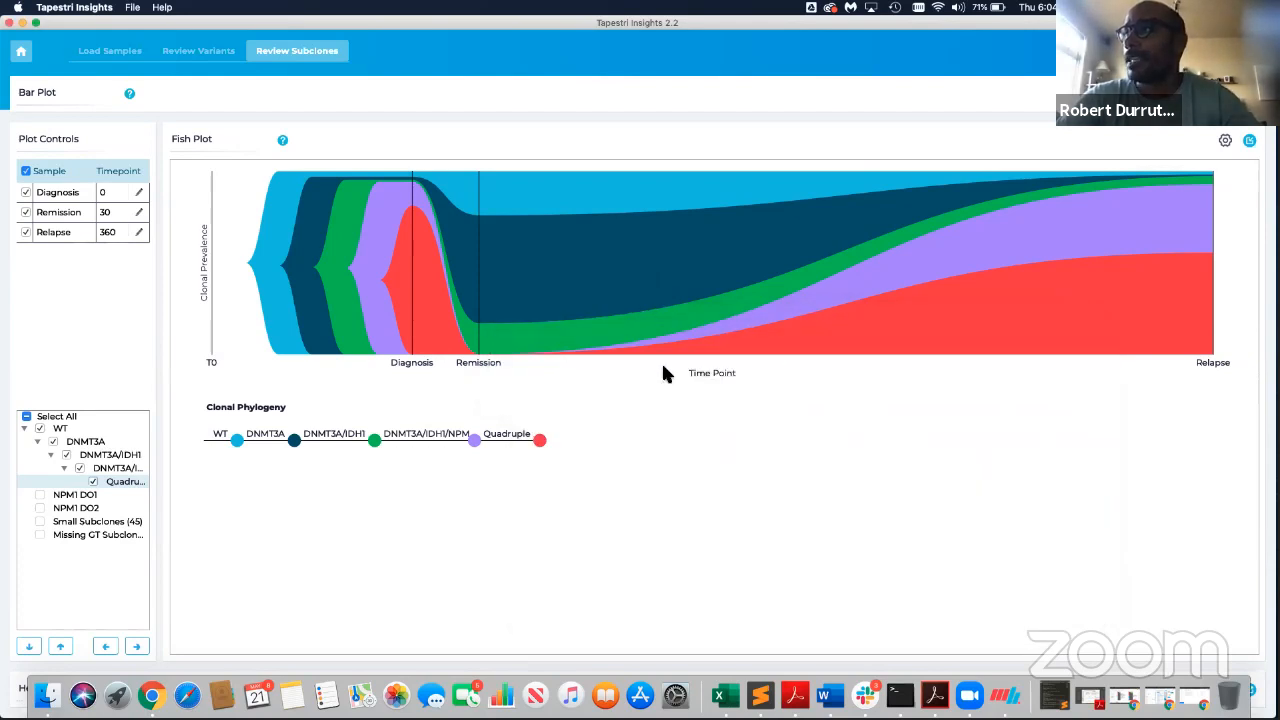